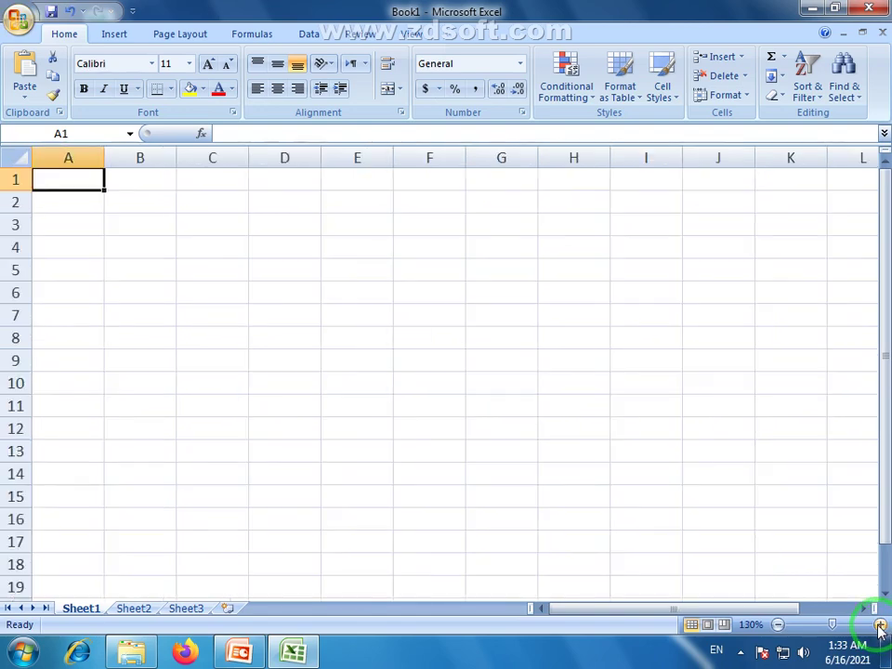
{"action": "left_click", "coordinate": [140, 203]}
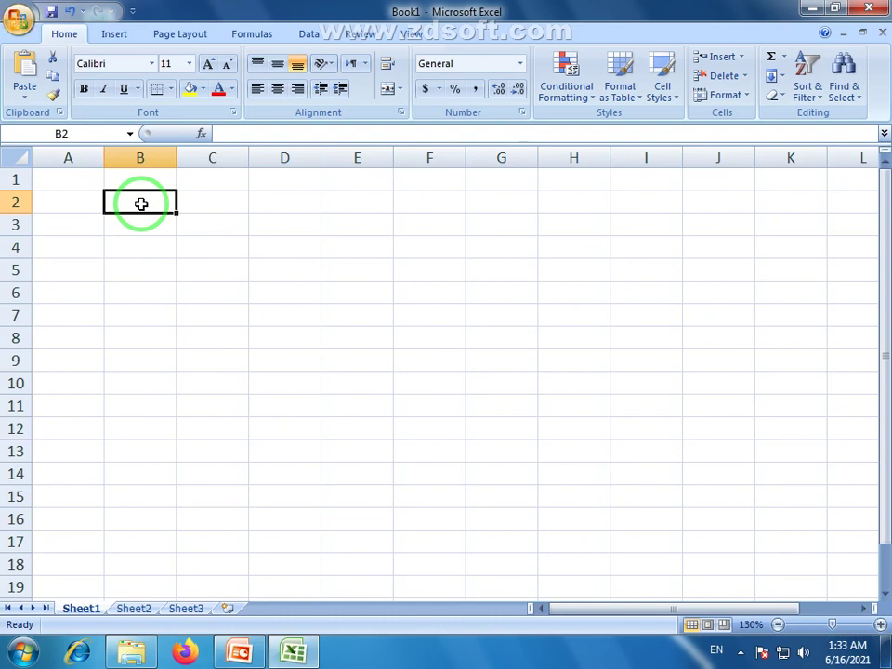
{"action": "left_click_drag", "start_coordinate": [142, 203], "coordinate": [779, 339]}
{"action": "left_click", "coordinate": [790, 406]}
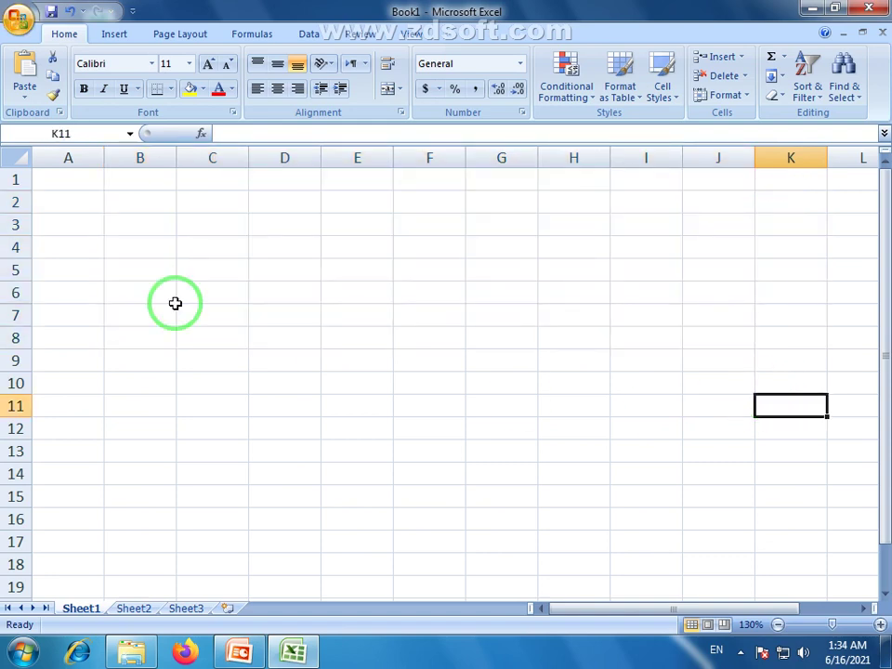
{"action": "left_click_drag", "start_coordinate": [127, 208], "coordinate": [134, 438]}
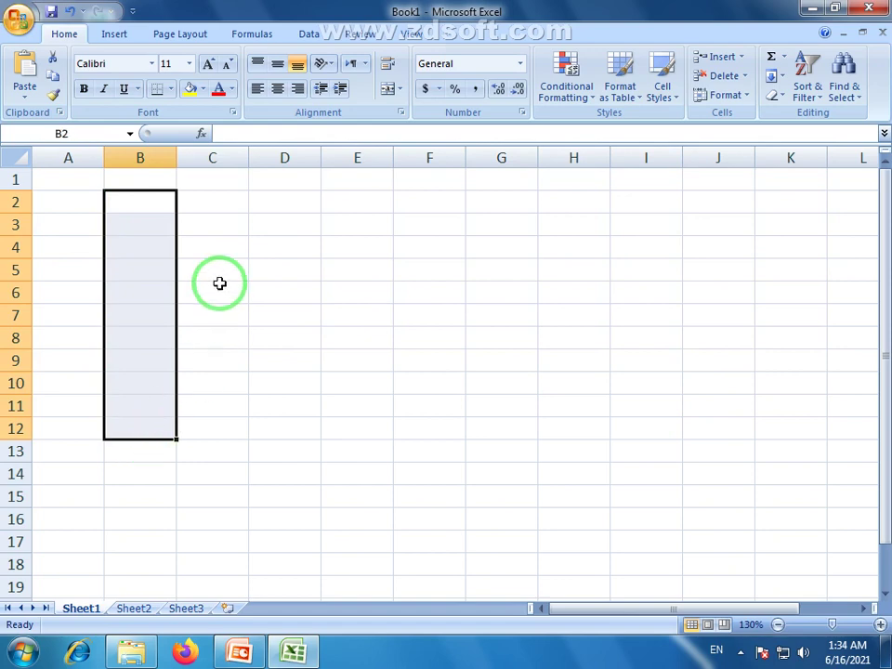
{"action": "left_click_drag", "start_coordinate": [227, 200], "coordinate": [219, 447]}
{"action": "left_click_drag", "start_coordinate": [281, 200], "coordinate": [293, 437]}
{"action": "left_click_drag", "start_coordinate": [357, 201], "coordinate": [381, 429]}
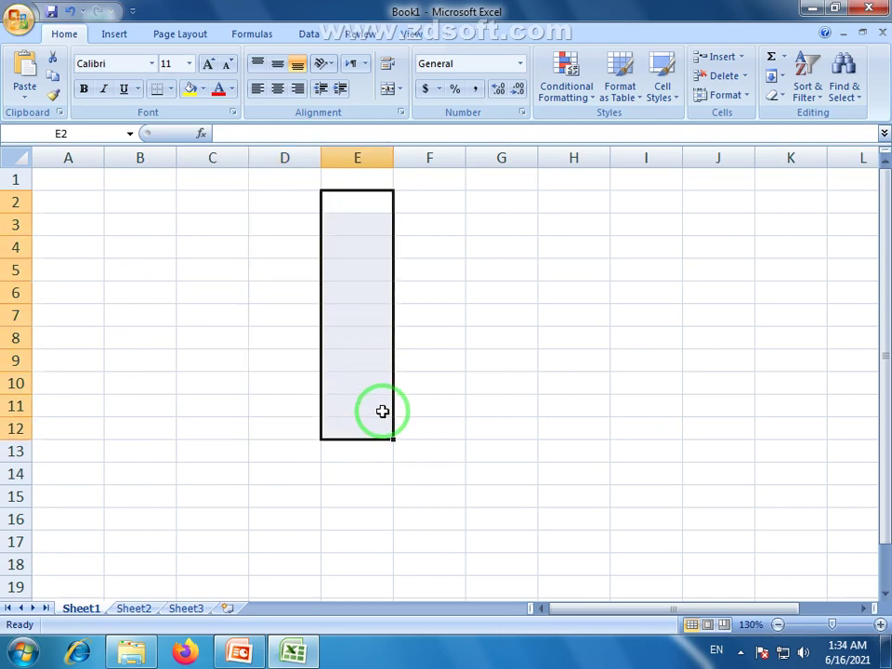
{"action": "left_click_drag", "start_coordinate": [444, 195], "coordinate": [446, 468]}
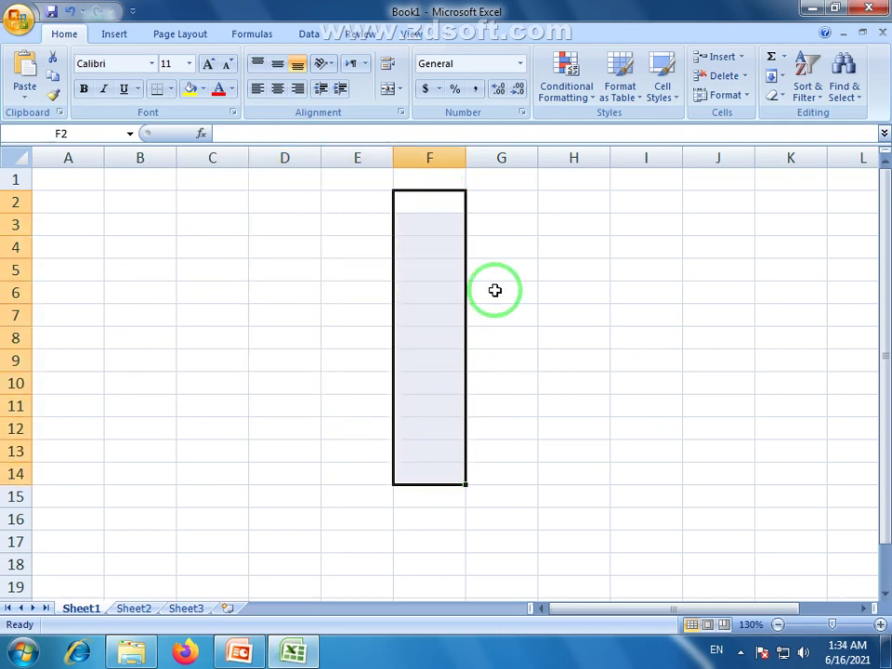
{"action": "left_click_drag", "start_coordinate": [502, 201], "coordinate": [509, 427]}
{"action": "left_click_drag", "start_coordinate": [574, 201], "coordinate": [571, 474]}
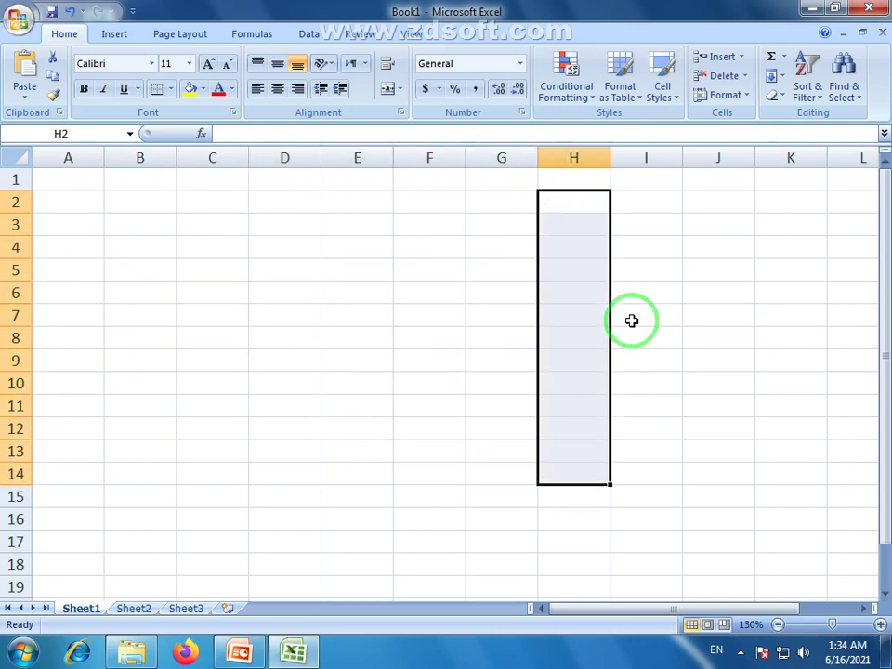
{"action": "left_click_drag", "start_coordinate": [646, 269], "coordinate": [664, 413]}
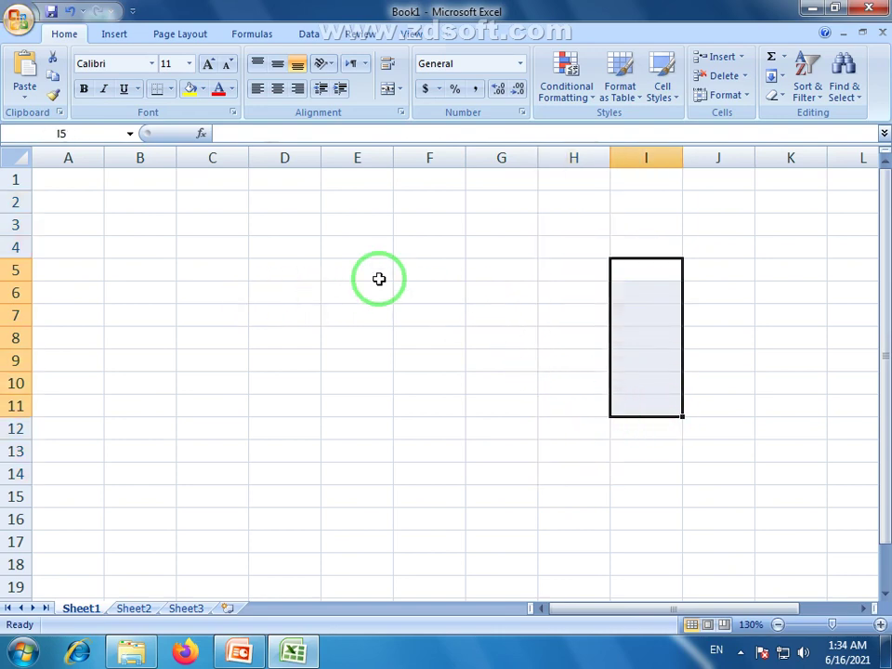
{"action": "left_click_drag", "start_coordinate": [744, 269], "coordinate": [740, 450]}
{"action": "left_click", "coordinate": [290, 340]}
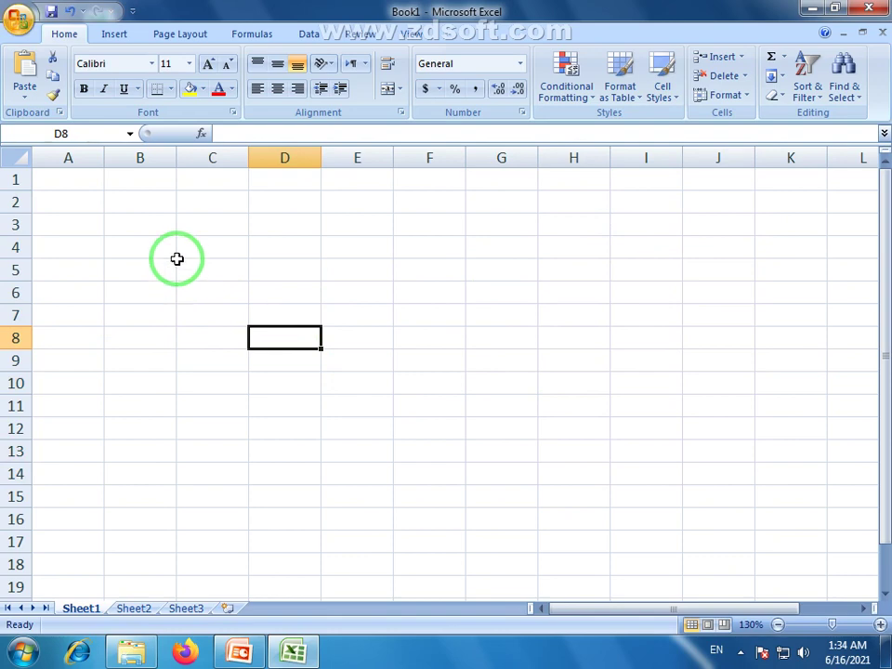
{"action": "left_click", "coordinate": [152, 203]}
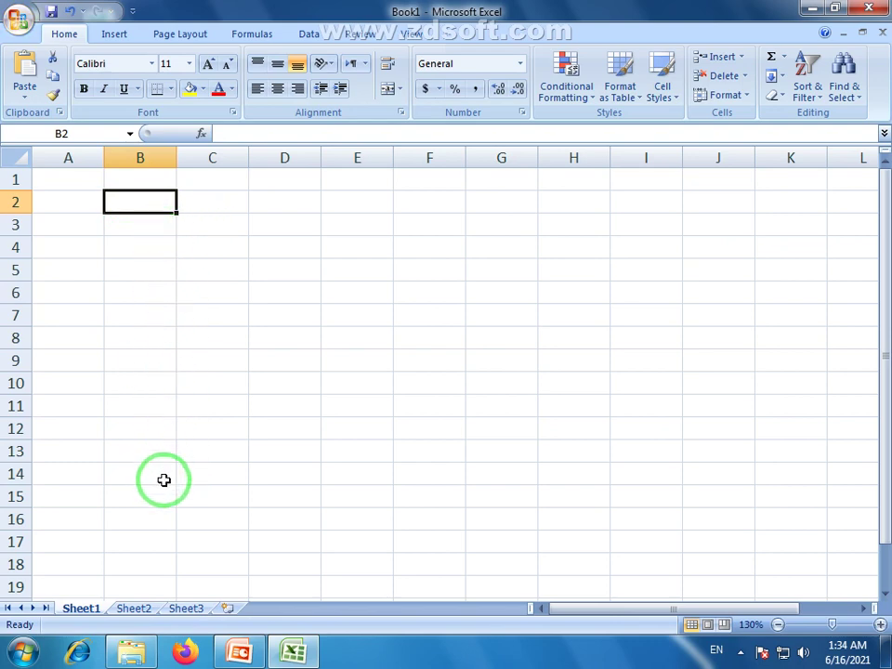
- Enter the text Pakistan in cell B3
{"action": "left_click", "coordinate": [150, 230]}
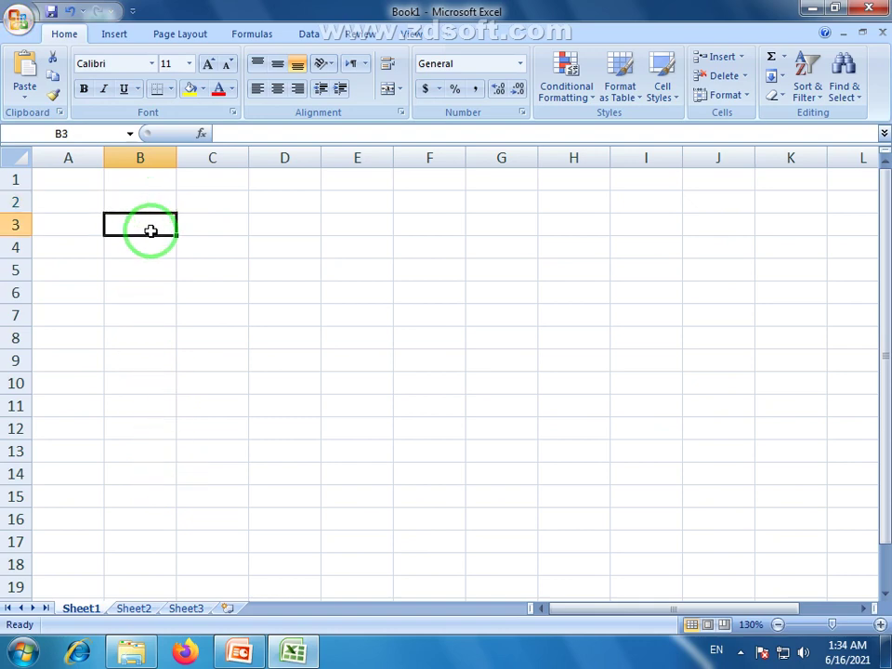
{"action": "type", "text": "P"}
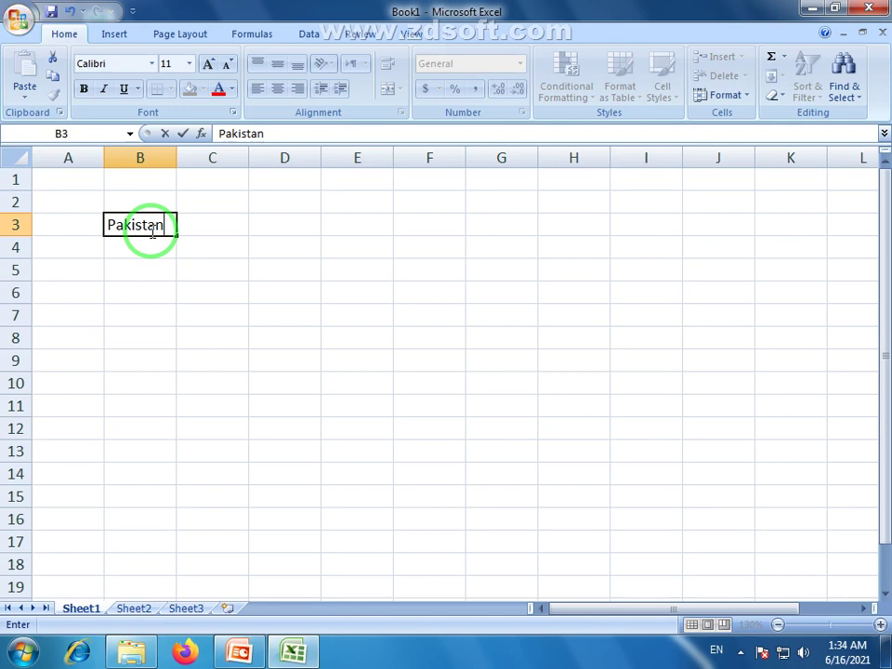
{"action": "type", "text": "akistan"}
{"action": "key", "text": "Return"}
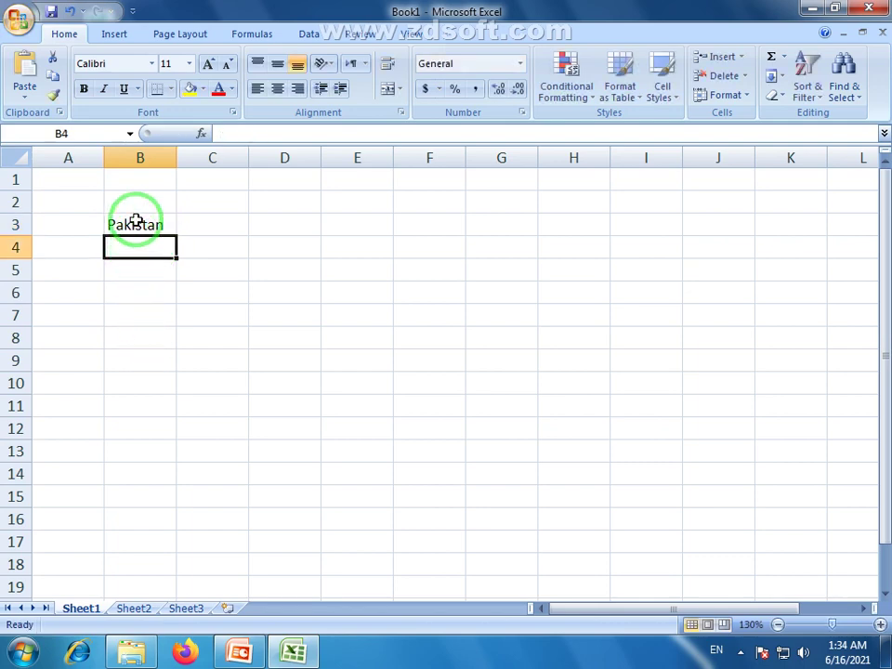
- Fill Pakistan from B3 down to B13 and undo it, and fill it across to I3 and undo that as well
{"action": "left_click", "coordinate": [148, 223]}
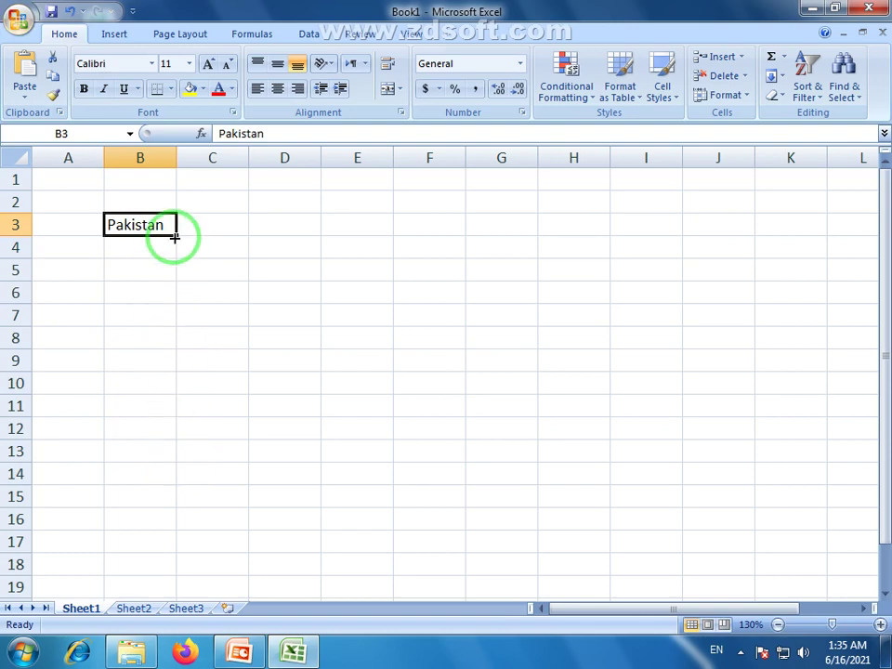
{"action": "left_click_drag", "start_coordinate": [176, 235], "coordinate": [181, 471]}
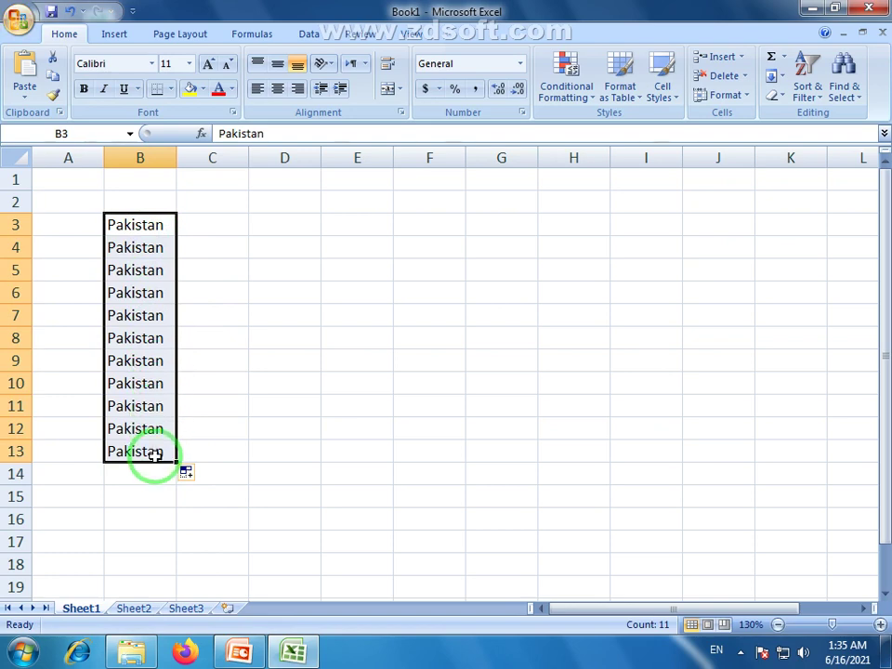
{"action": "key", "text": "ctrl+z"}
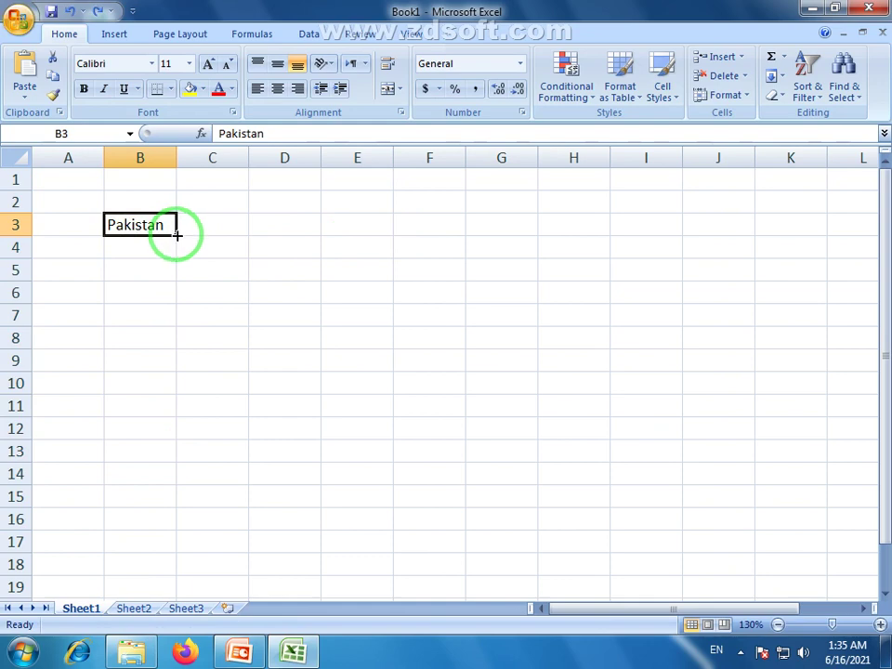
{"action": "left_click_drag", "start_coordinate": [177, 235], "coordinate": [711, 239]}
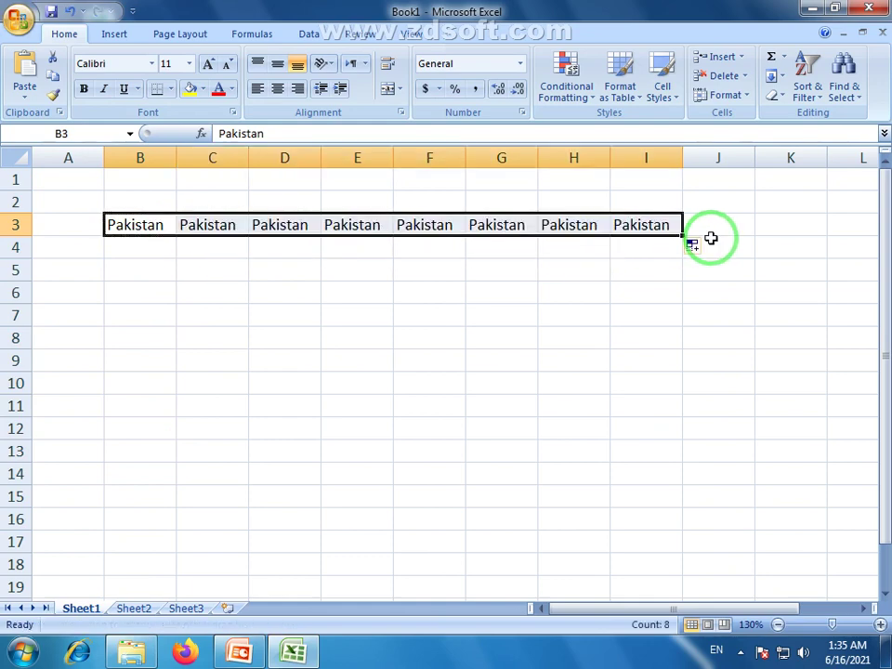
{"action": "key", "text": "ctrl+z"}
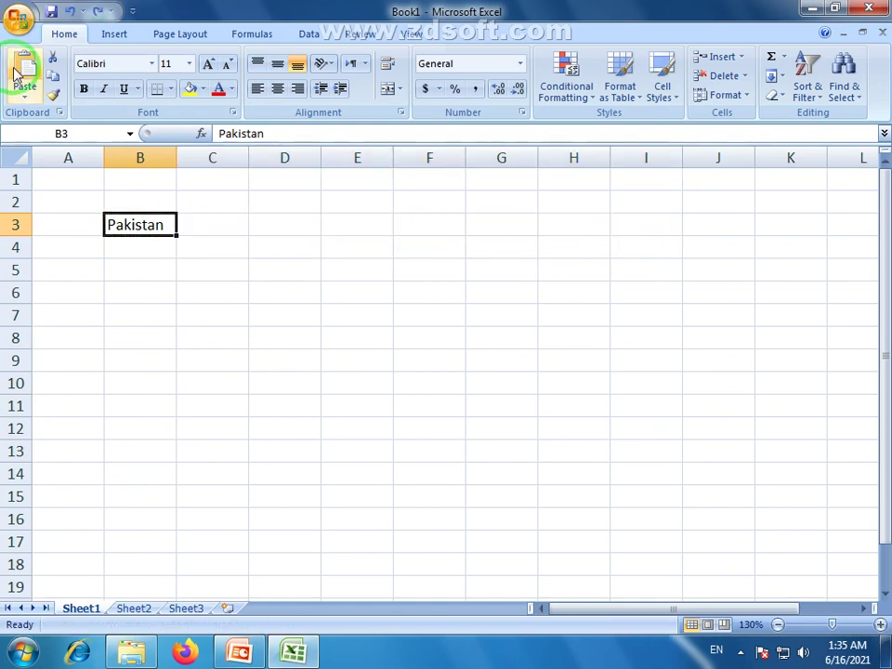
- Apply the Title cell style to all cells of Sheet1
{"action": "left_click", "coordinate": [16, 158]}
{"action": "left_click", "coordinate": [673, 93]}
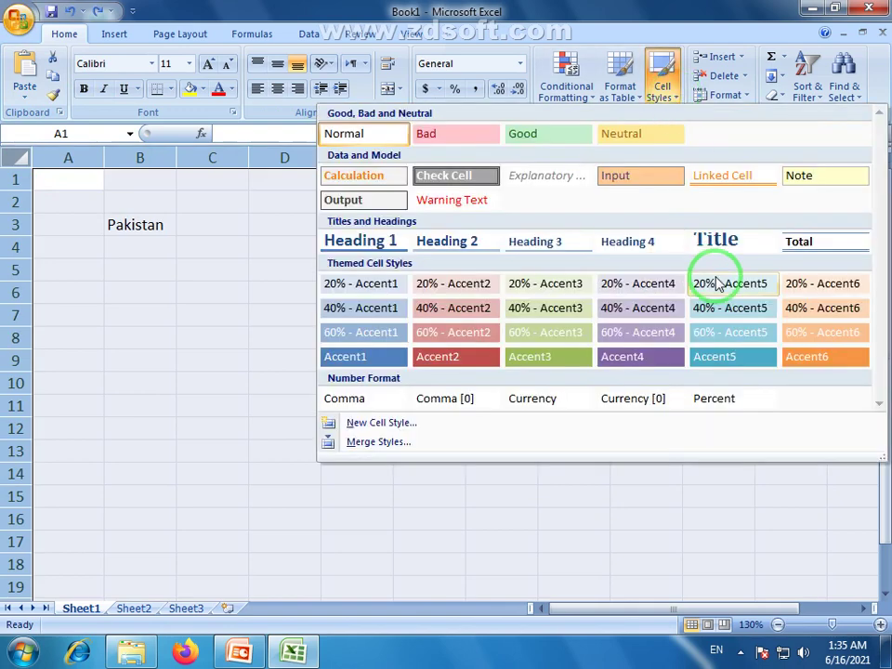
{"action": "left_click", "coordinate": [717, 240]}
{"action": "left_click", "coordinate": [778, 624]}
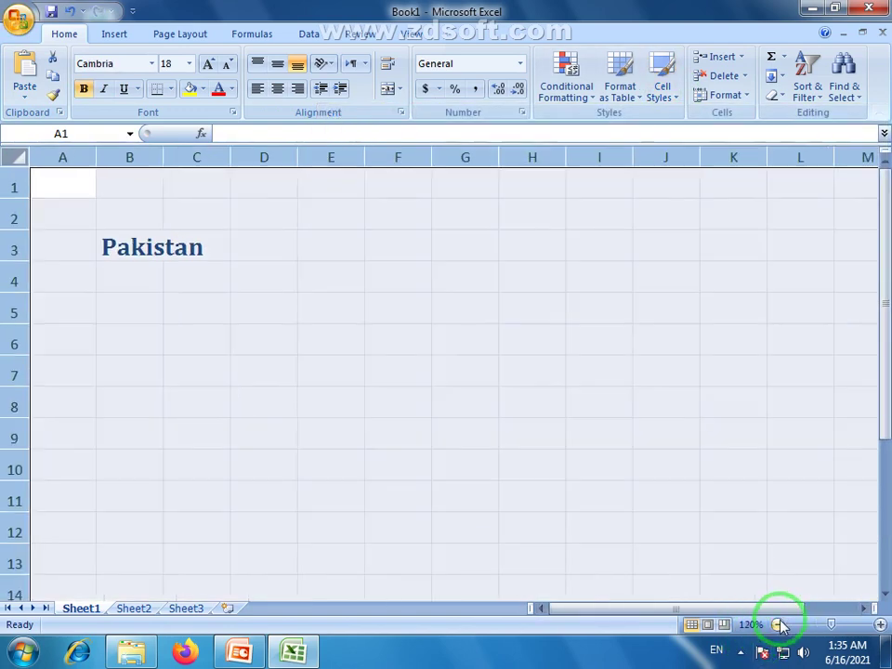
{"action": "left_click", "coordinate": [778, 625]}
{"action": "left_click", "coordinate": [777, 625]}
{"action": "left_click", "coordinate": [176, 278]}
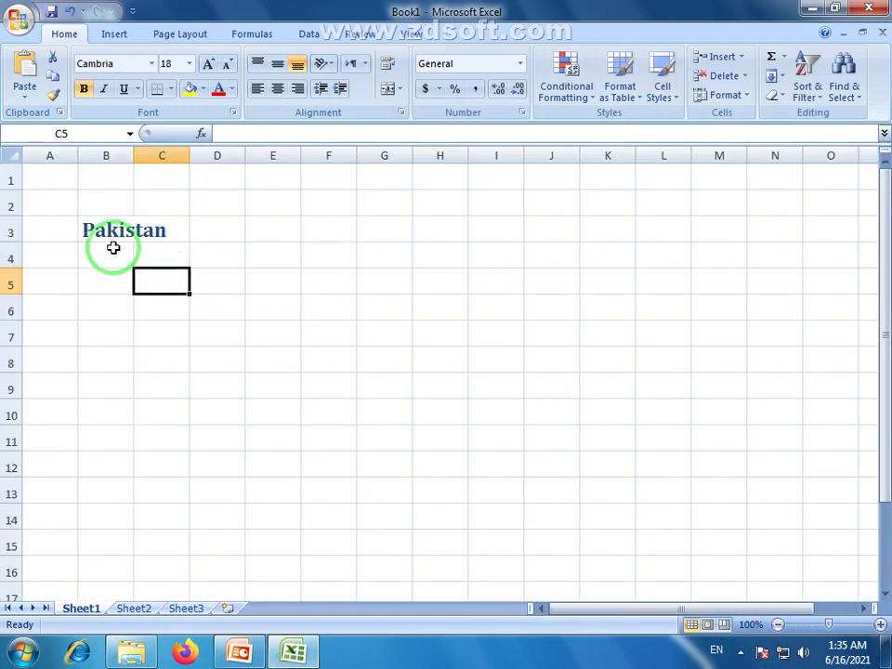
- AutoFit the width of column B so it matches the Pakistan entry in B3
{"action": "left_click", "coordinate": [119, 232]}
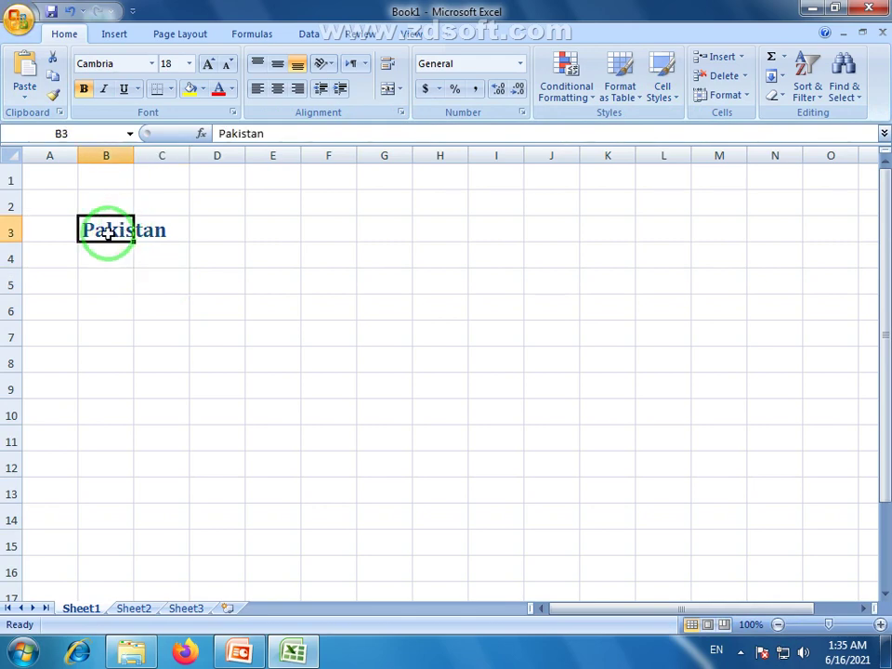
{"action": "mouse_move", "coordinate": [133, 235]}
{"action": "left_mouse_down"}
{"action": "mouse_move", "coordinate": [163, 232]}
{"action": "mouse_move", "coordinate": [120, 227]}
{"action": "left_mouse_up"}
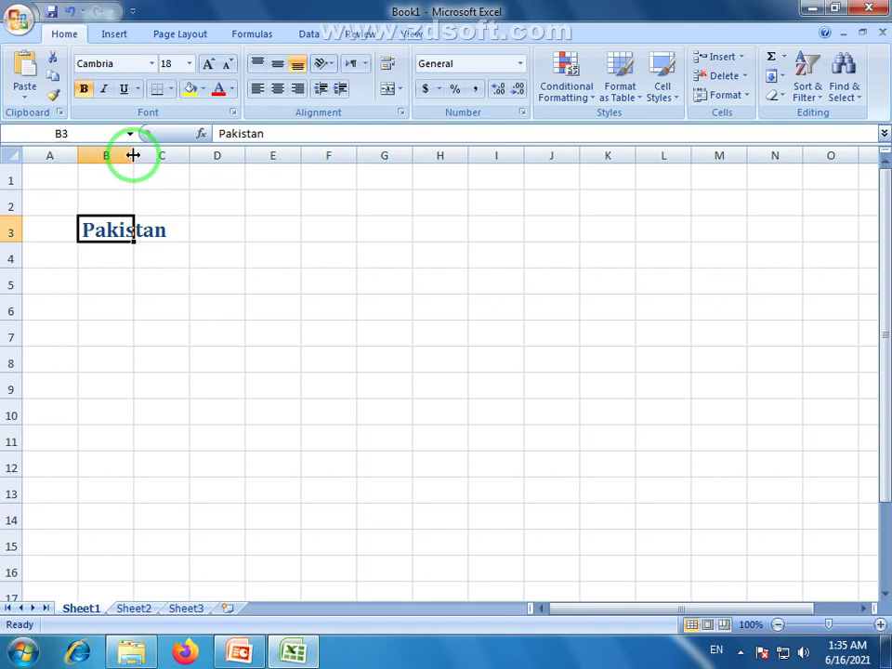
{"action": "left_click", "coordinate": [121, 153]}
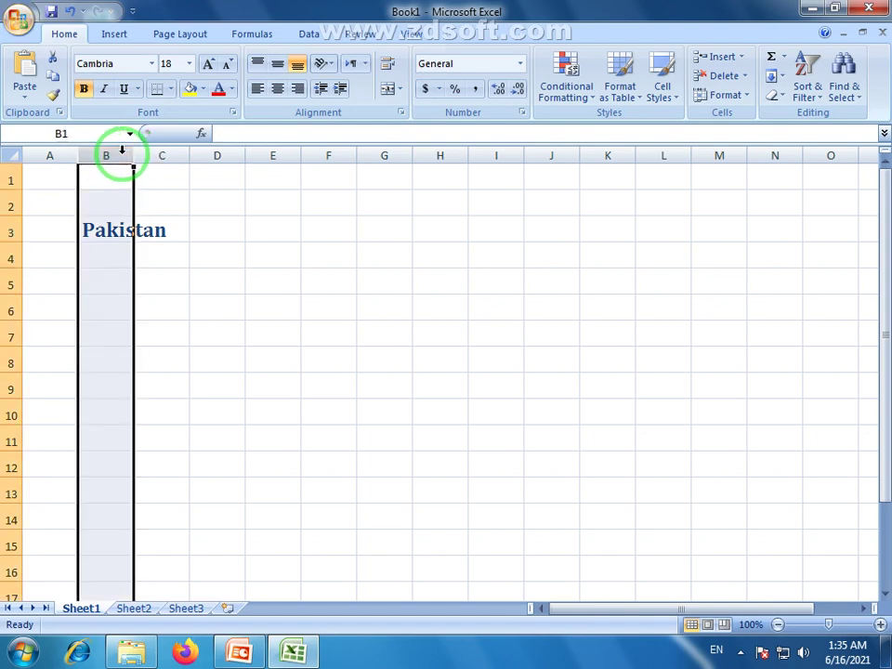
{"action": "left_click", "coordinate": [108, 204]}
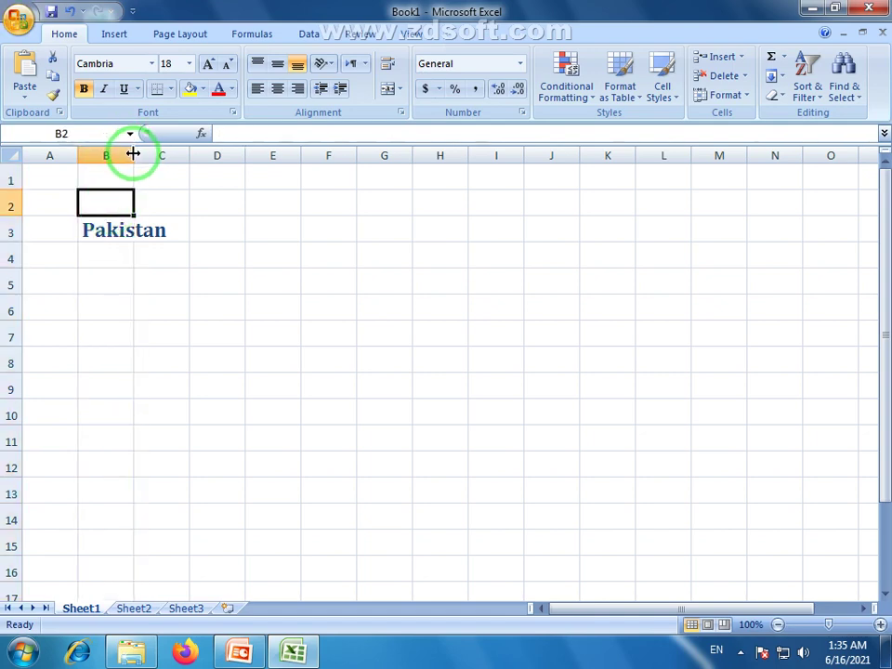
{"action": "mouse_move", "coordinate": [131, 153]}
{"action": "left_mouse_down"}
{"action": "mouse_move", "coordinate": [174, 156]}
{"action": "mouse_move", "coordinate": [135, 160]}
{"action": "left_mouse_up"}
{"action": "left_click", "coordinate": [104, 155]}
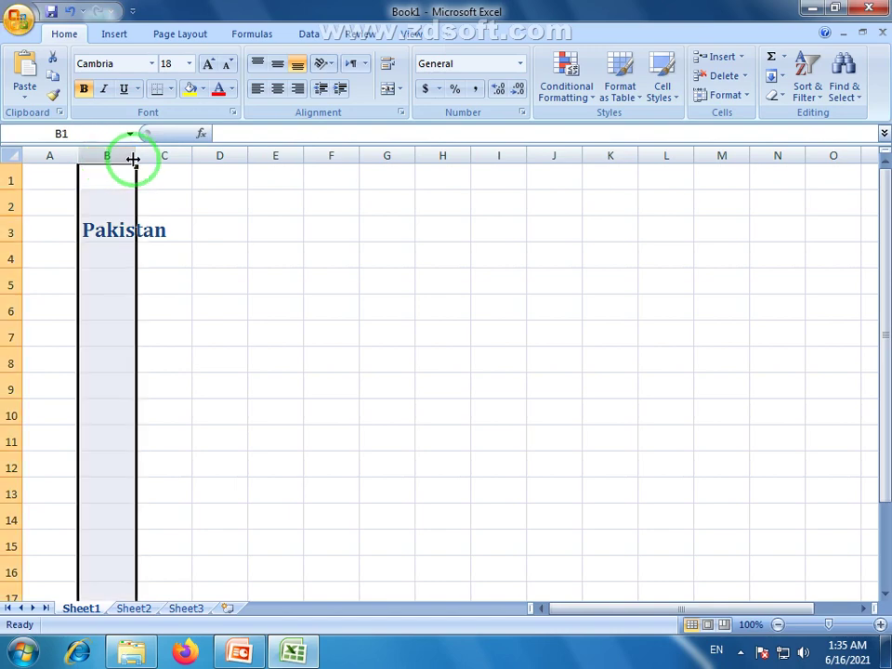
{"action": "double_click", "coordinate": [133, 158]}
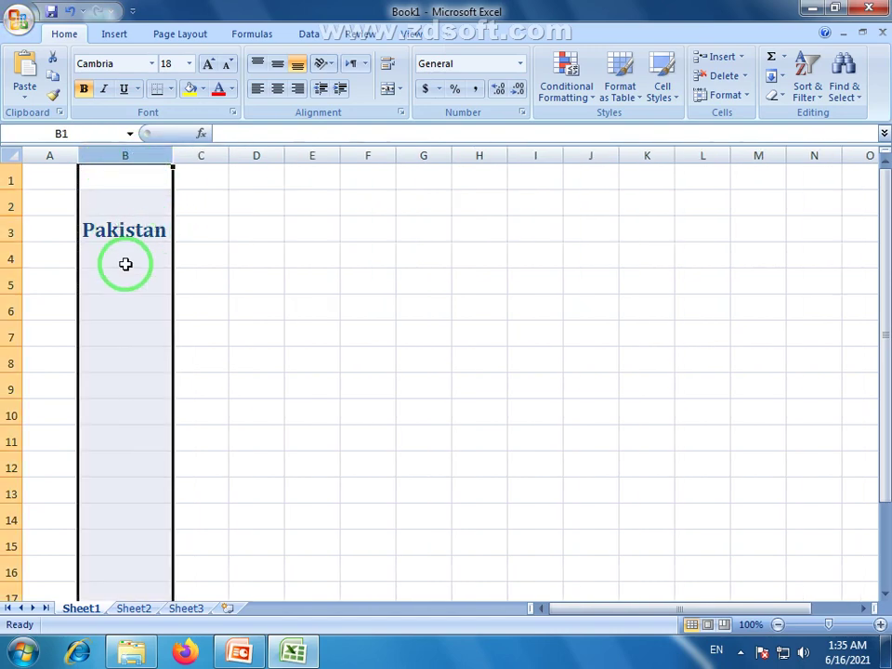
- Clear Pakistan from column B, narrow the column slightly below the text's width, and enter 1 in B3 instead
{"action": "left_click_drag", "start_coordinate": [136, 516], "coordinate": [149, 255]}
{"action": "left_click", "coordinate": [136, 235]}
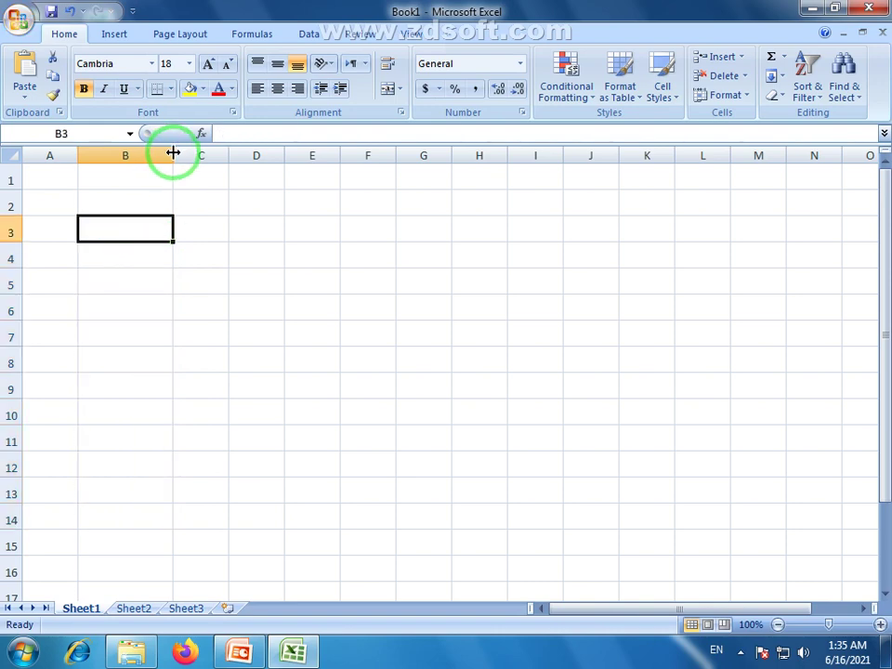
{"action": "left_click_drag", "start_coordinate": [173, 155], "coordinate": [135, 156]}
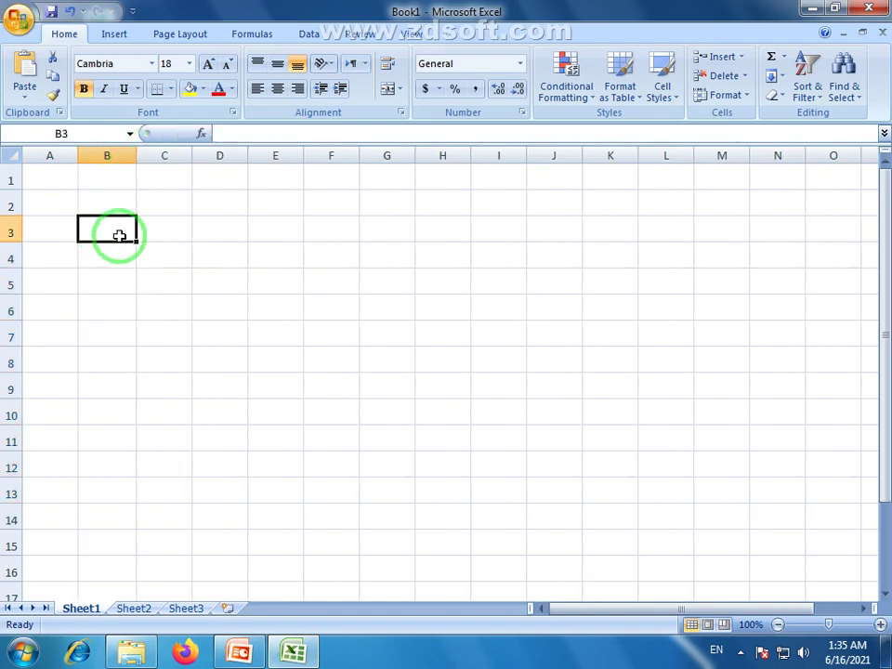
{"action": "type", "text": "1"}
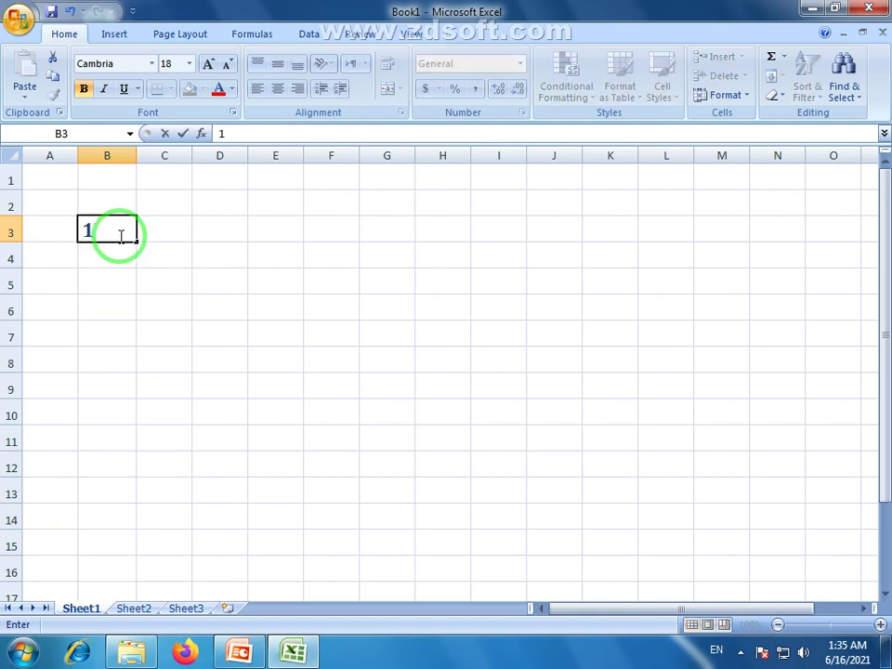
{"action": "key", "text": "Return"}
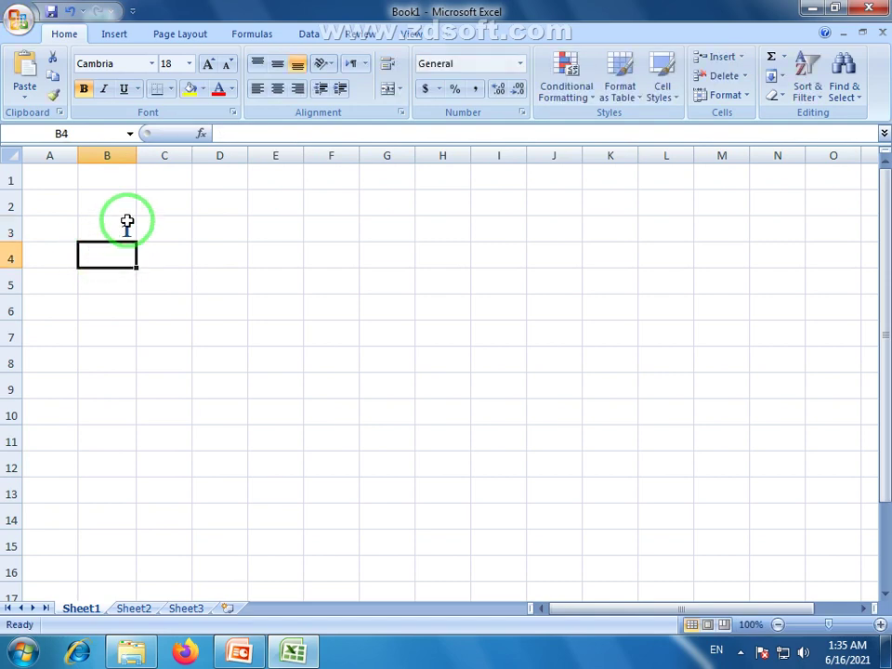
- Copy the 1 in B3 down to B12 with the fill handle and undo the fill
{"action": "left_click", "coordinate": [124, 230]}
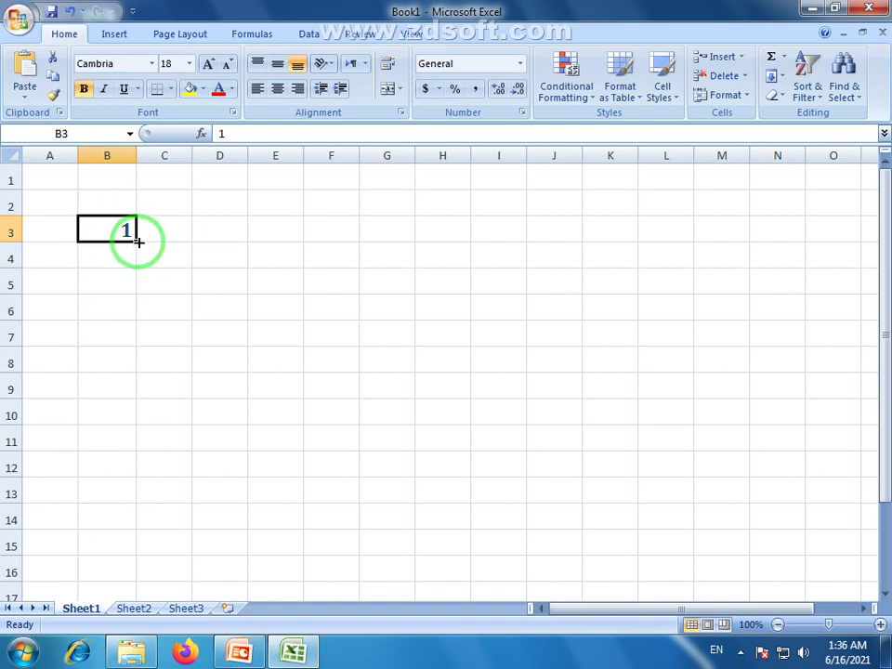
{"action": "left_click_drag", "start_coordinate": [137, 241], "coordinate": [141, 479]}
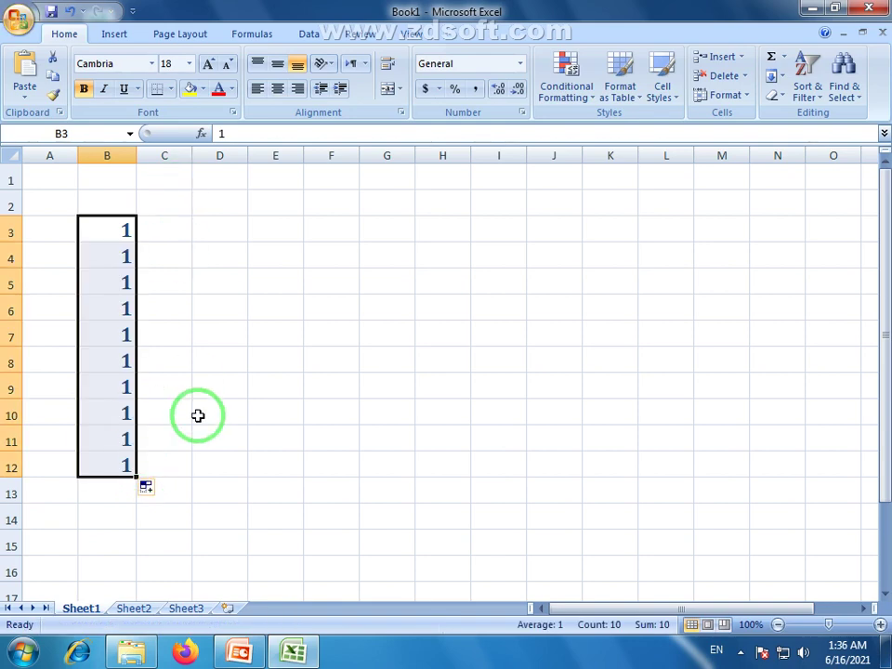
{"action": "key", "text": "ctrl+z"}
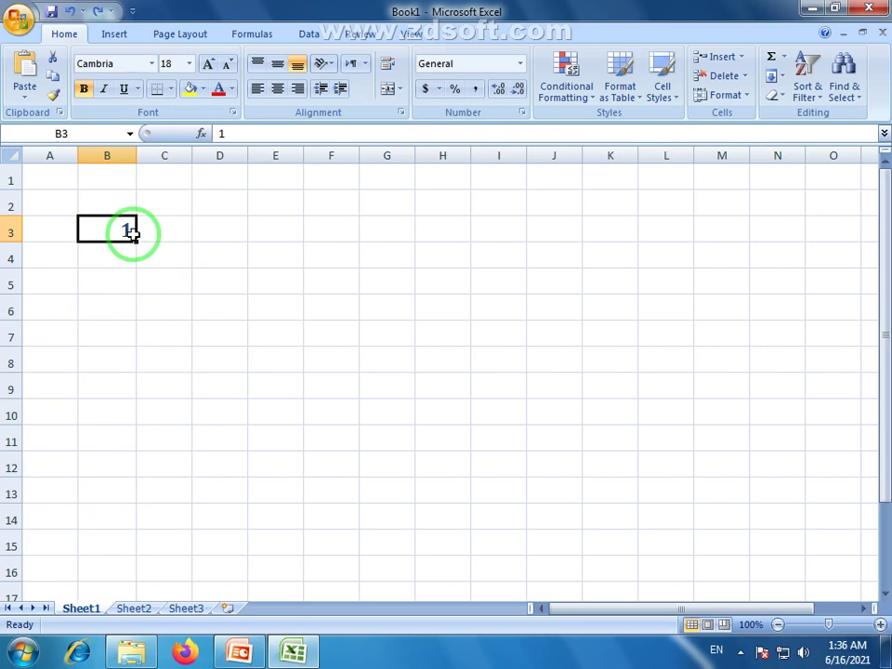
- Fill the series 1 to 12 from B3 down to B14 and undo the fill
{"action": "left_click_drag", "start_coordinate": [138, 242], "coordinate": [147, 527]}
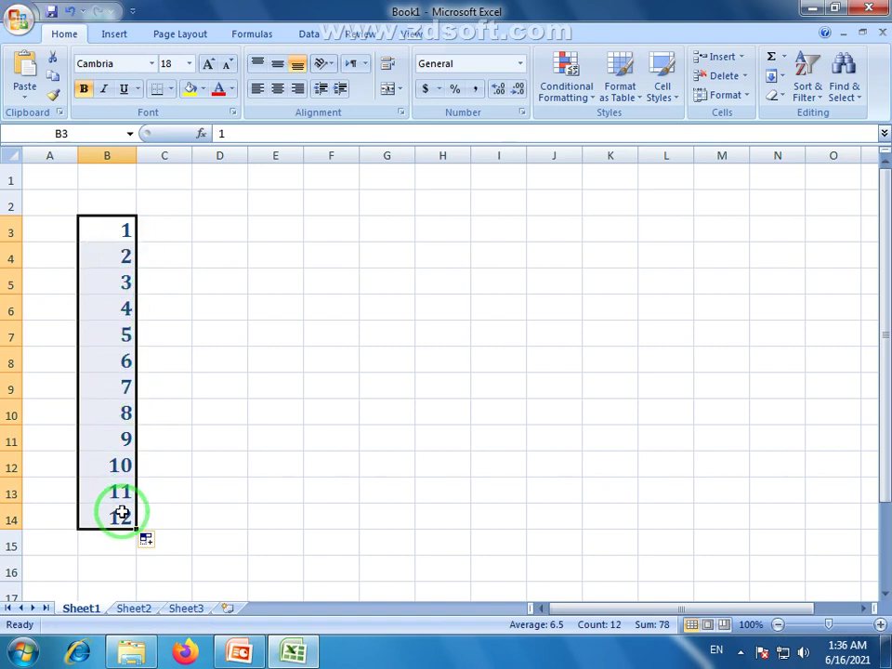
{"action": "key", "text": "ctrl+z"}
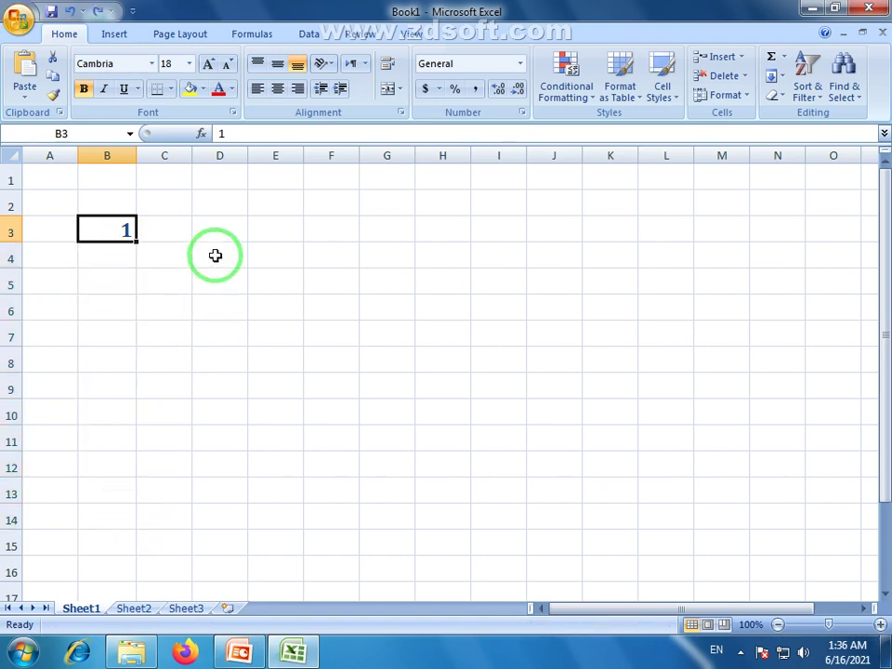
- Enter 2 in D3 and 4 in D4, and fill the even-number series down to 22 in D13
{"action": "left_click", "coordinate": [209, 231]}
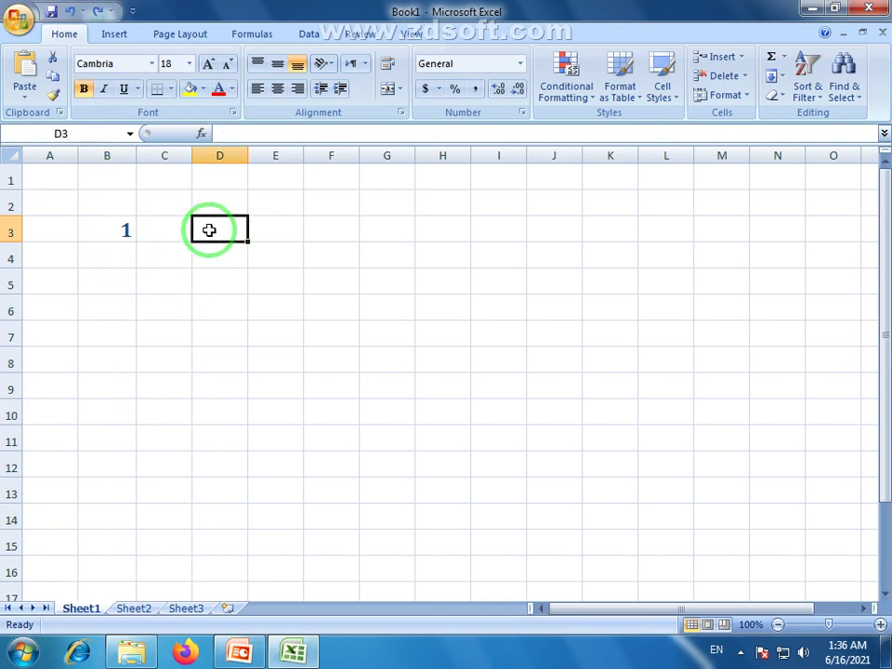
{"action": "type", "text": "2"}
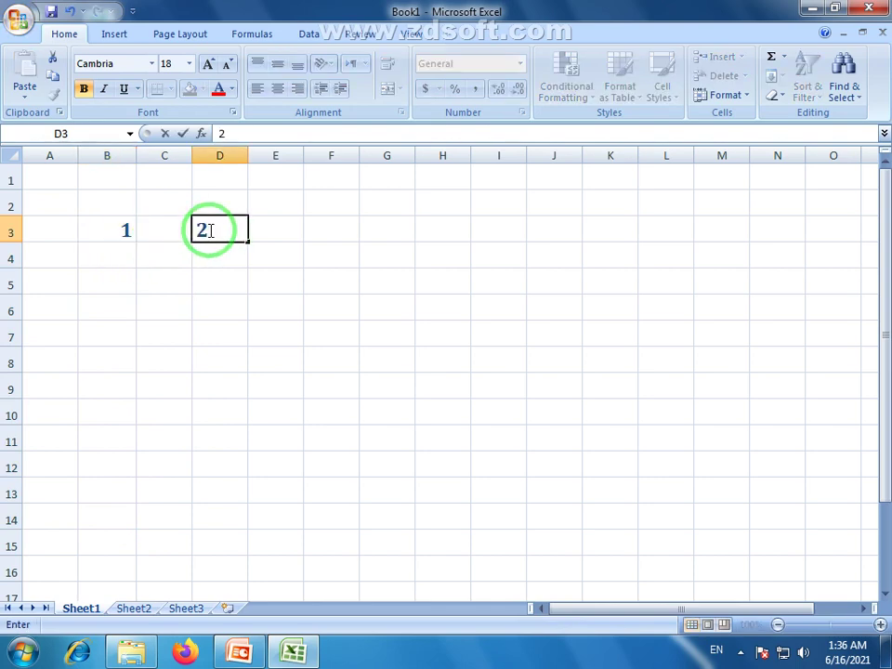
{"action": "left_click", "coordinate": [239, 258]}
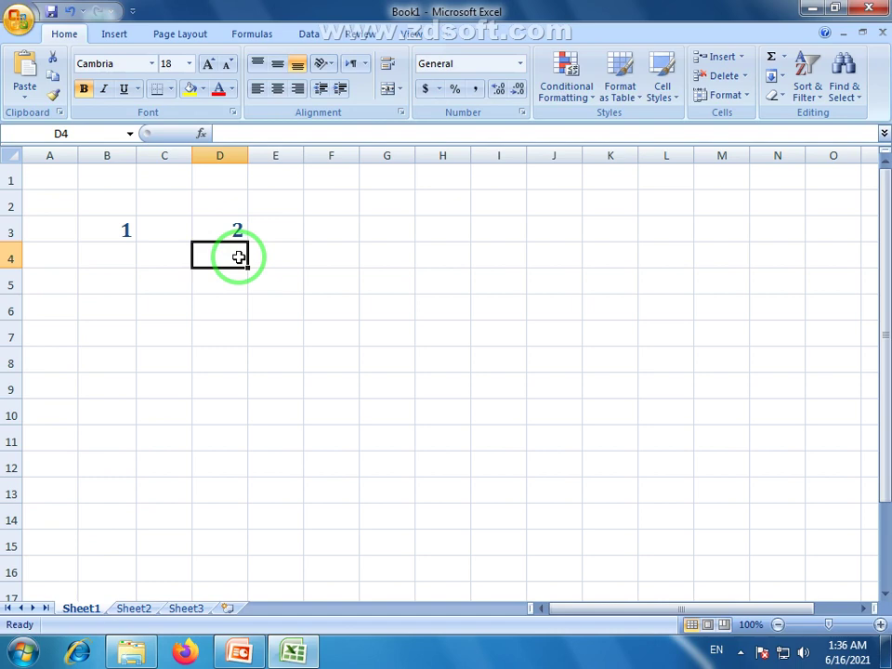
{"action": "type", "text": "4"}
{"action": "key", "text": "Return"}
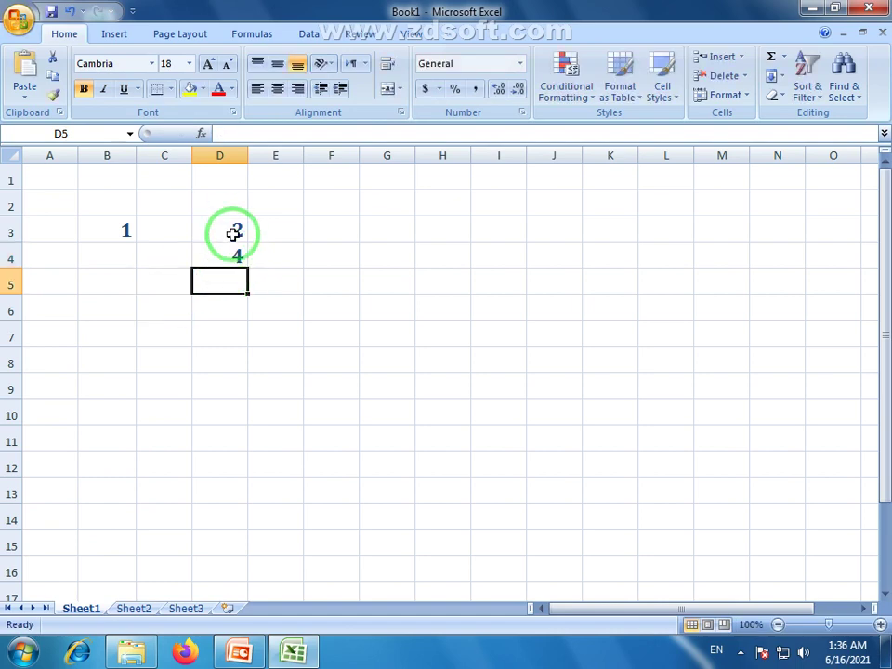
{"action": "left_click_drag", "start_coordinate": [235, 230], "coordinate": [255, 502]}
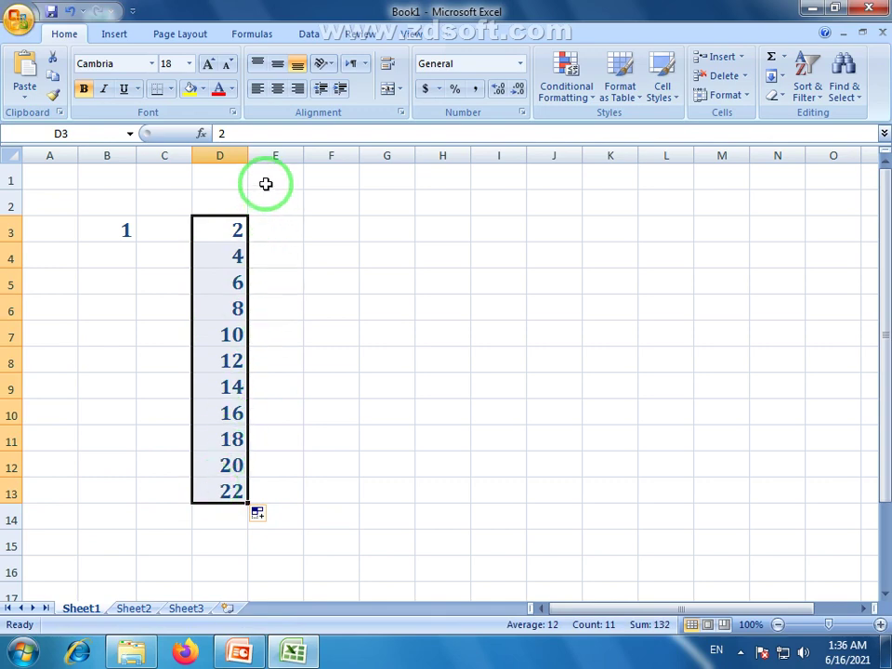
- Enter 3 in E3 and 6 in E4, and fill the multiples of three down to 33 in E13
{"action": "left_click", "coordinate": [287, 227]}
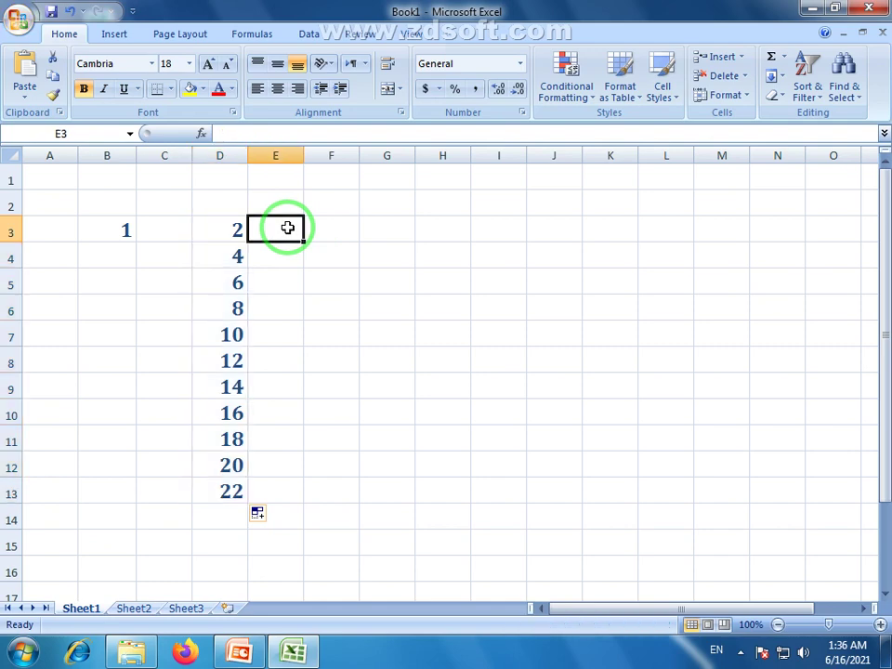
{"action": "type", "text": "3"}
{"action": "left_click", "coordinate": [275, 252]}
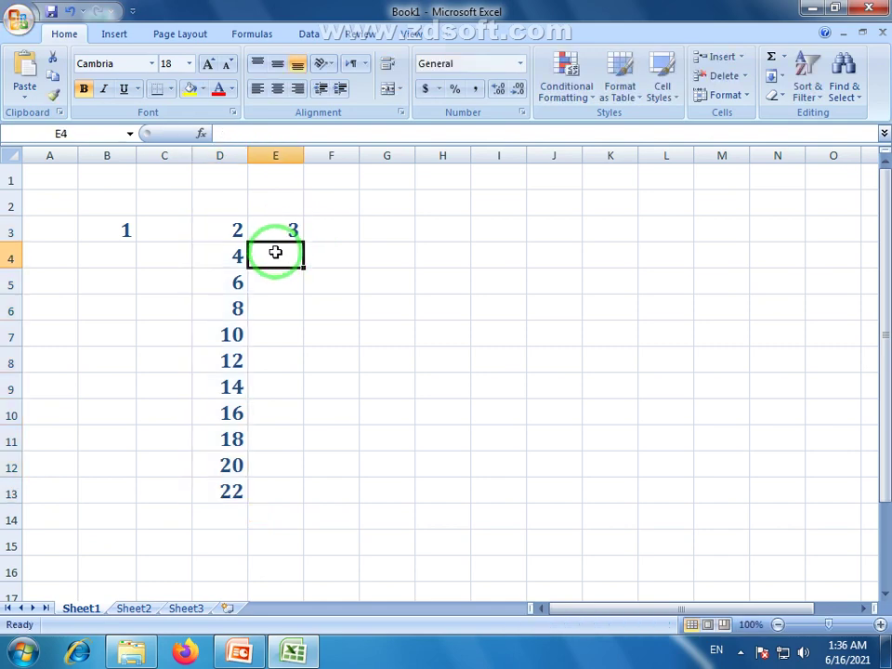
{"action": "type", "text": "6"}
{"action": "key", "text": "Return"}
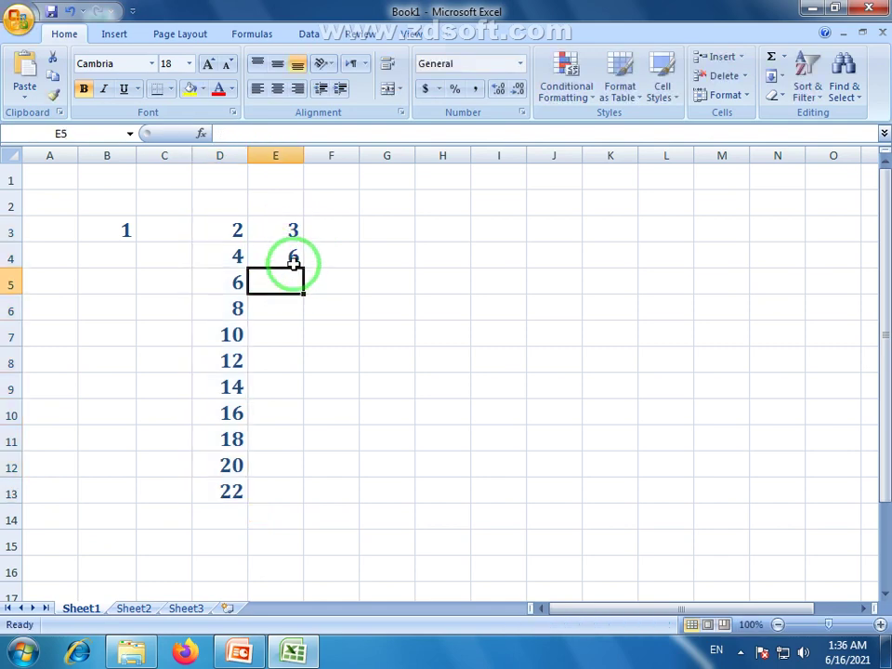
{"action": "left_click_drag", "start_coordinate": [295, 229], "coordinate": [303, 508]}
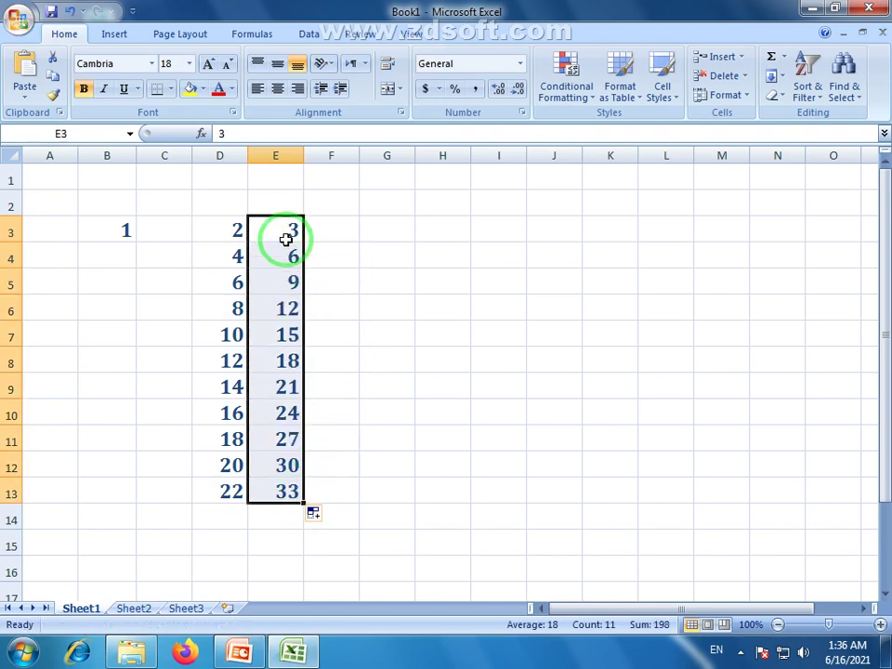
{"action": "left_click", "coordinate": [325, 435]}
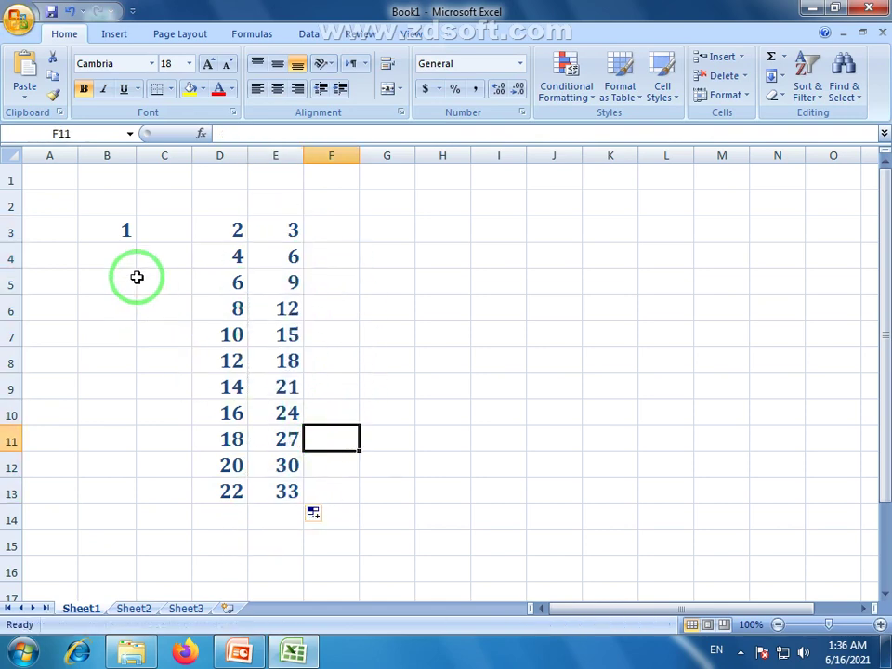
- Clear all the numbers from the range B3:E13
{"action": "left_click", "coordinate": [121, 231]}
{"action": "left_click", "coordinate": [110, 255]}
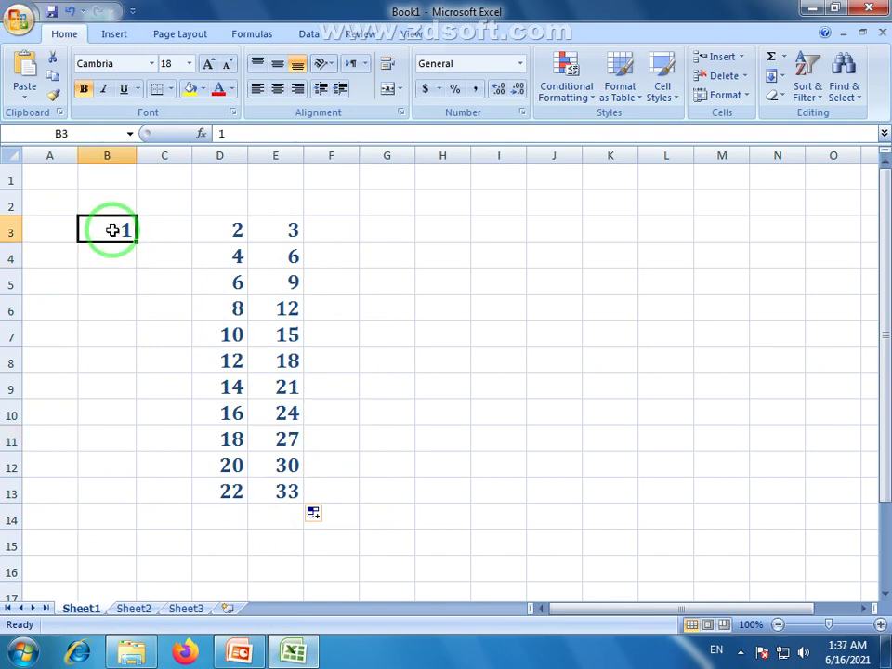
{"action": "left_click_drag", "start_coordinate": [109, 229], "coordinate": [270, 486]}
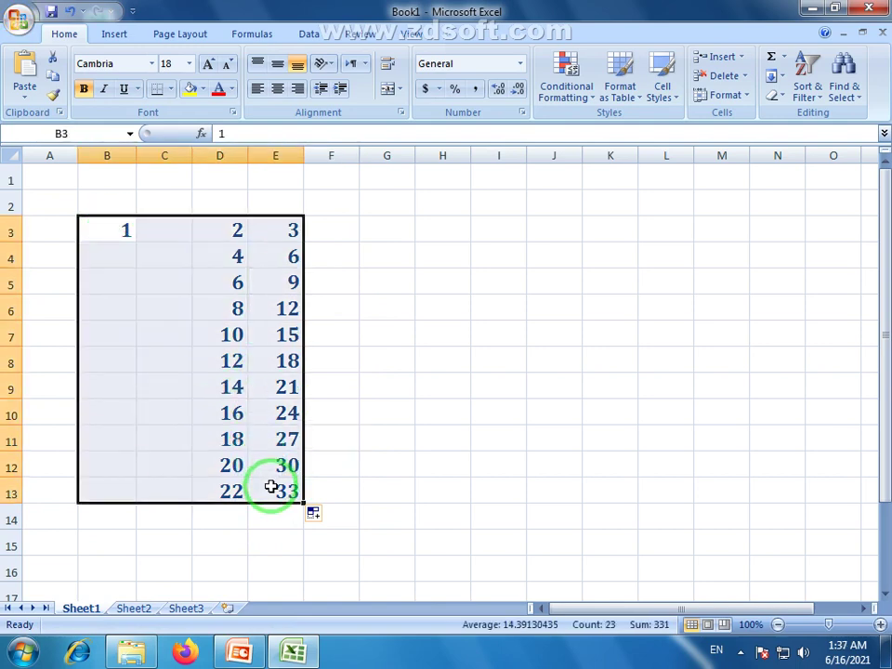
{"action": "key", "text": "Delete"}
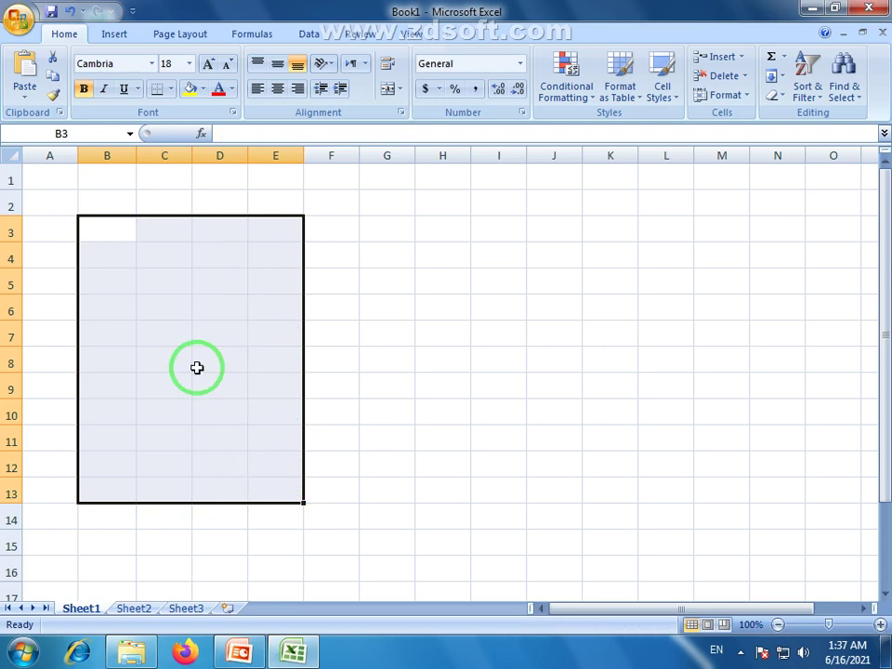
{"action": "left_click", "coordinate": [169, 251]}
- Enter 1 in B3 and fill the series 1 to 10 across row 3 to K3
{"action": "left_click", "coordinate": [125, 230]}
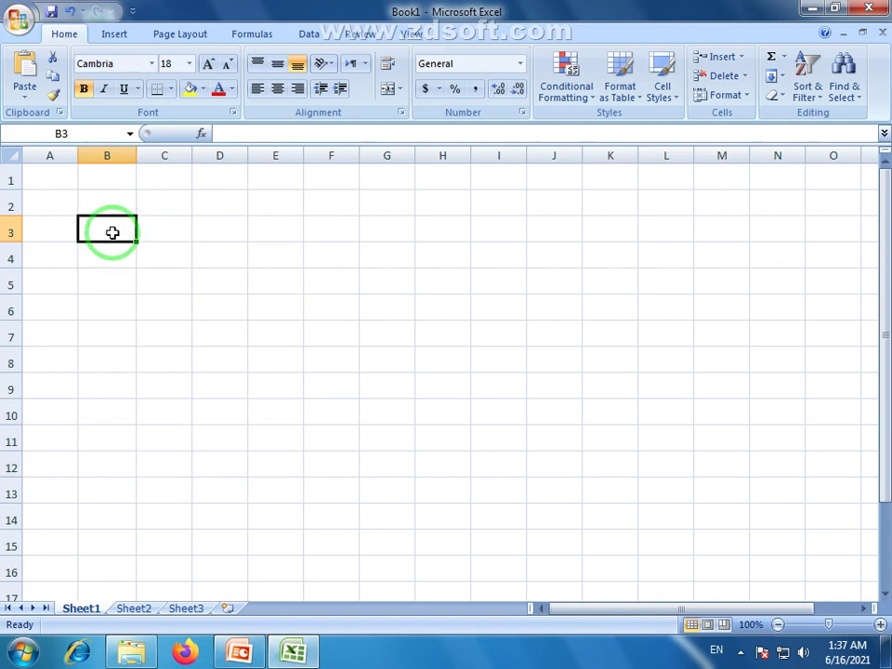
{"action": "type", "text": "1"}
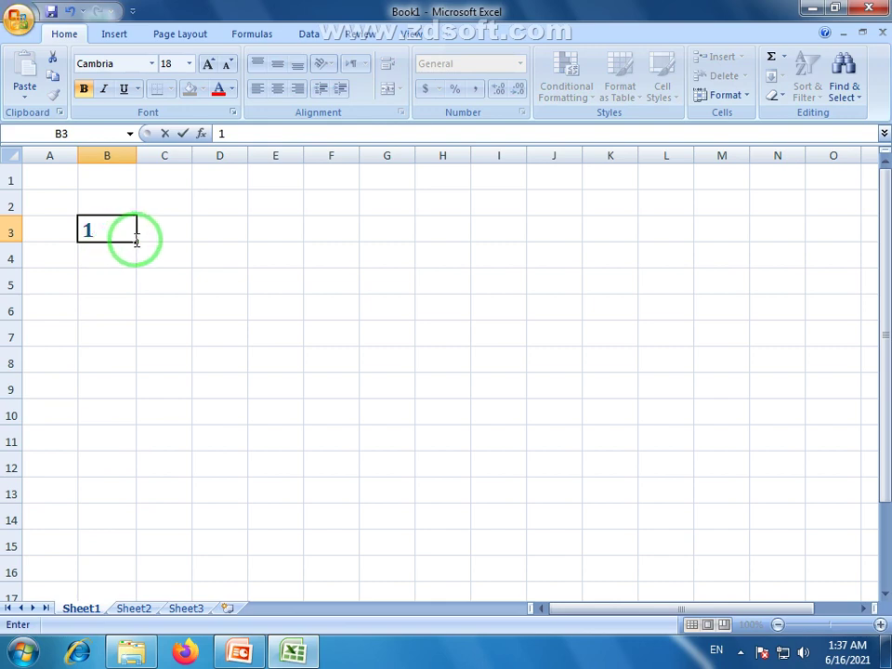
{"action": "left_click_drag", "start_coordinate": [136, 240], "coordinate": [641, 241]}
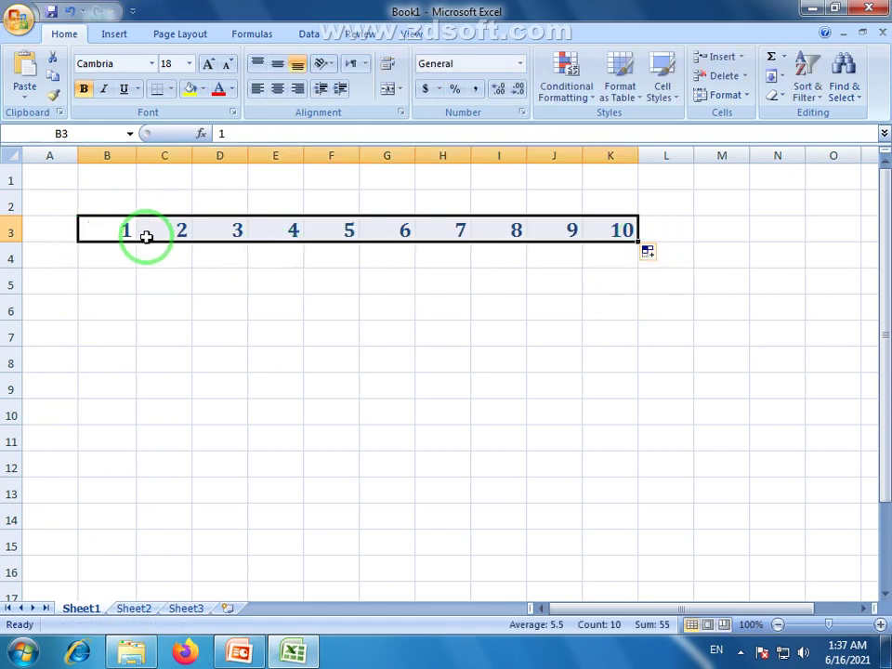
- Fill the series 11 to 20 across B4:K4 and extend both number rows down to row 12, up to 100
{"action": "left_click", "coordinate": [111, 257]}
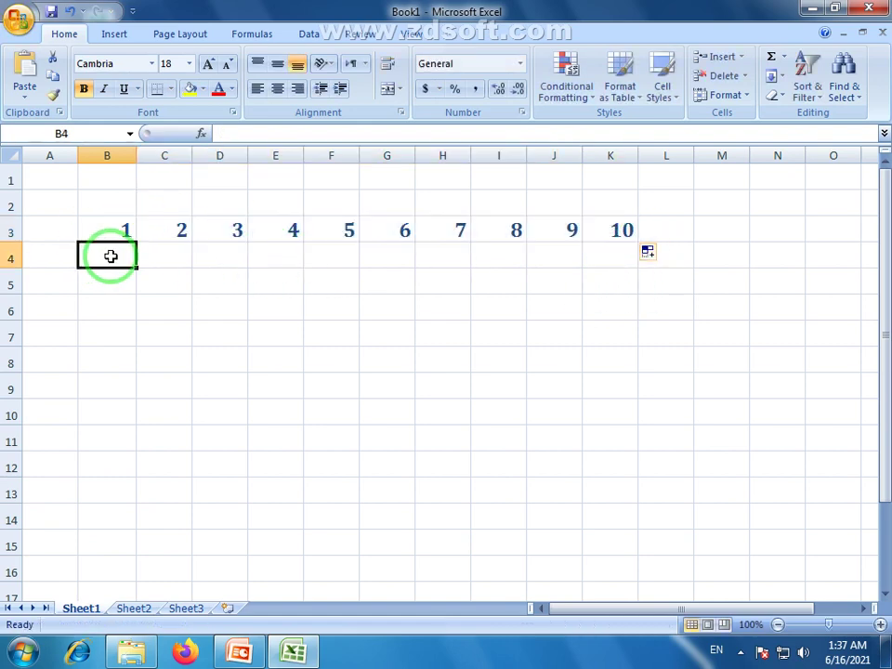
{"action": "type", "text": "11"}
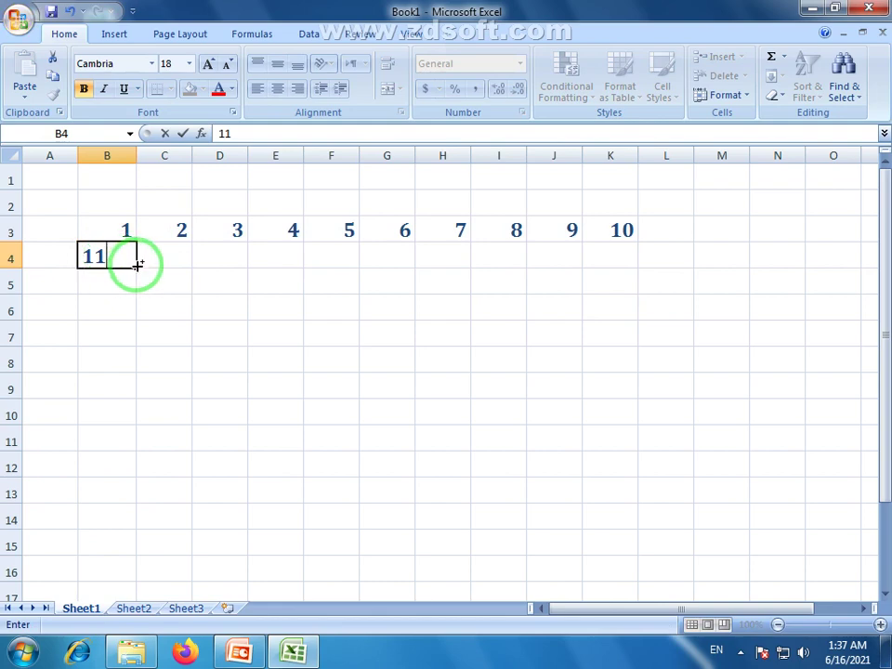
{"action": "left_click_drag", "start_coordinate": [136, 266], "coordinate": [628, 279]}
{"action": "left_click_drag", "start_coordinate": [116, 227], "coordinate": [641, 479]}
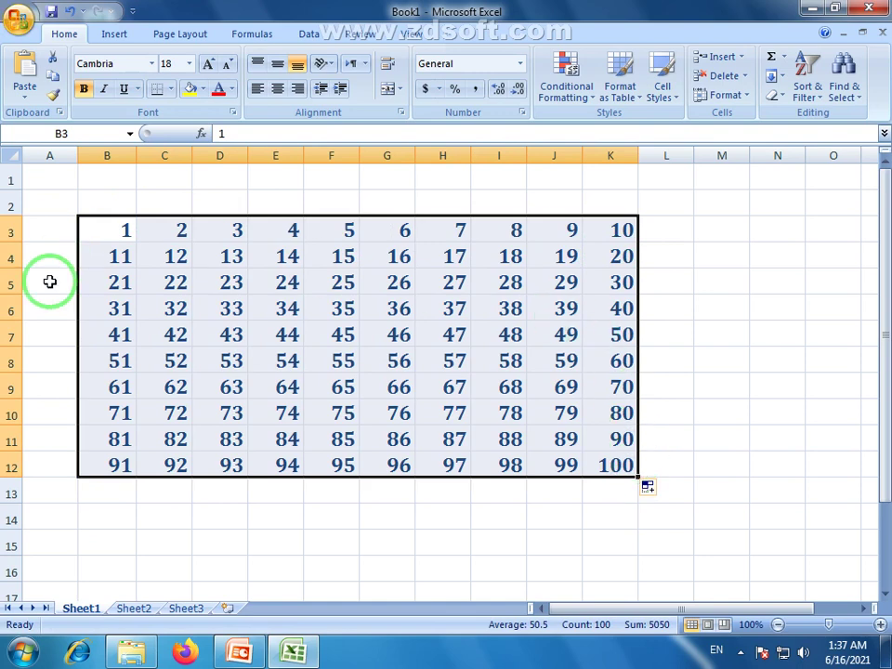
{"action": "left_click", "coordinate": [389, 522]}
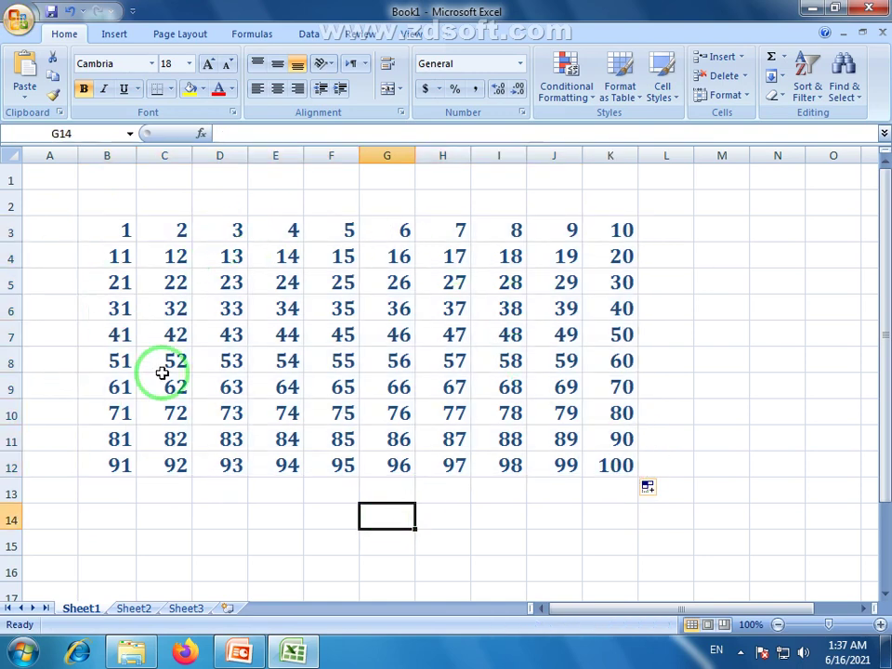
- Center the numbers horizontally in the range B3:K12
{"action": "left_click_drag", "start_coordinate": [624, 229], "coordinate": [107, 465]}
{"action": "left_click", "coordinate": [277, 88]}
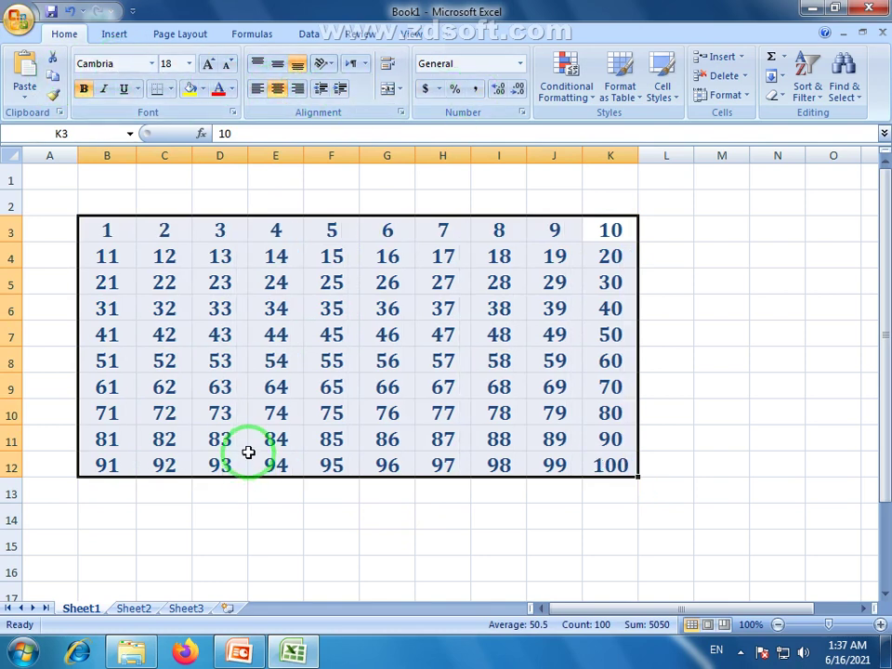
{"action": "left_click", "coordinate": [254, 490]}
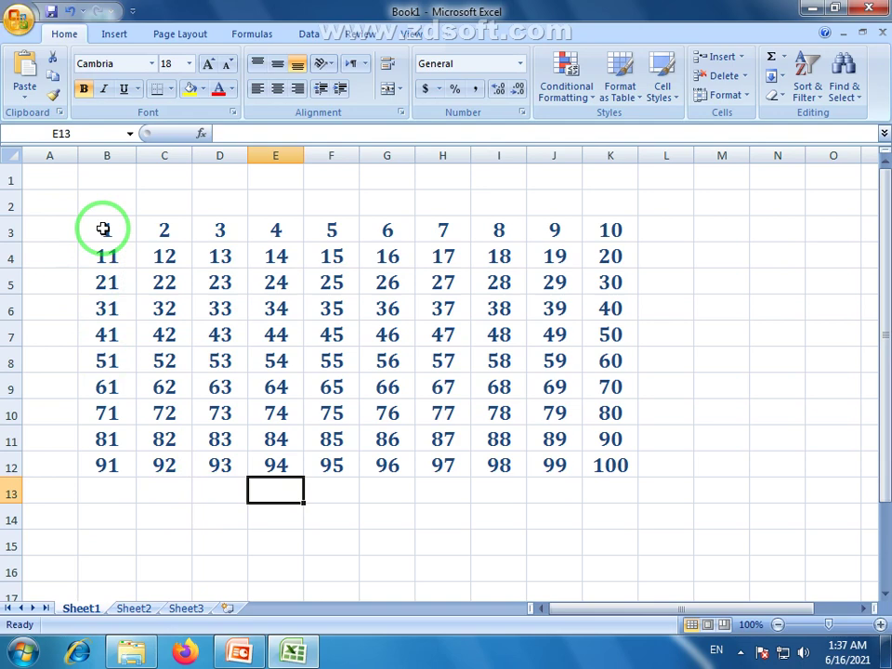
- Apply All Borders to the number grid B3:K12
{"action": "left_click_drag", "start_coordinate": [103, 228], "coordinate": [613, 469]}
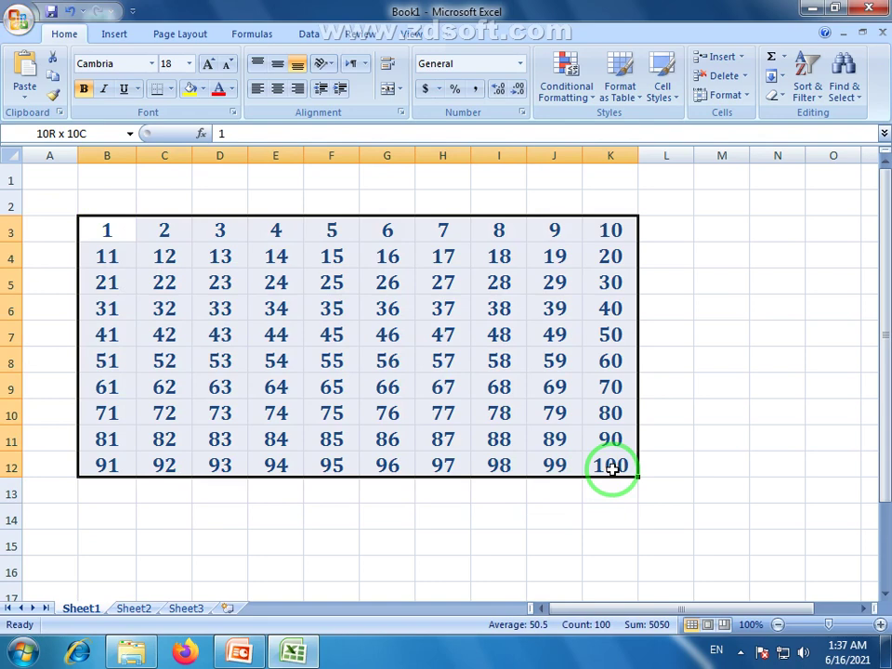
{"action": "left_click_drag", "start_coordinate": [613, 469], "coordinate": [123, 244]}
{"action": "left_click", "coordinate": [601, 496]}
{"action": "left_click", "coordinate": [172, 89]}
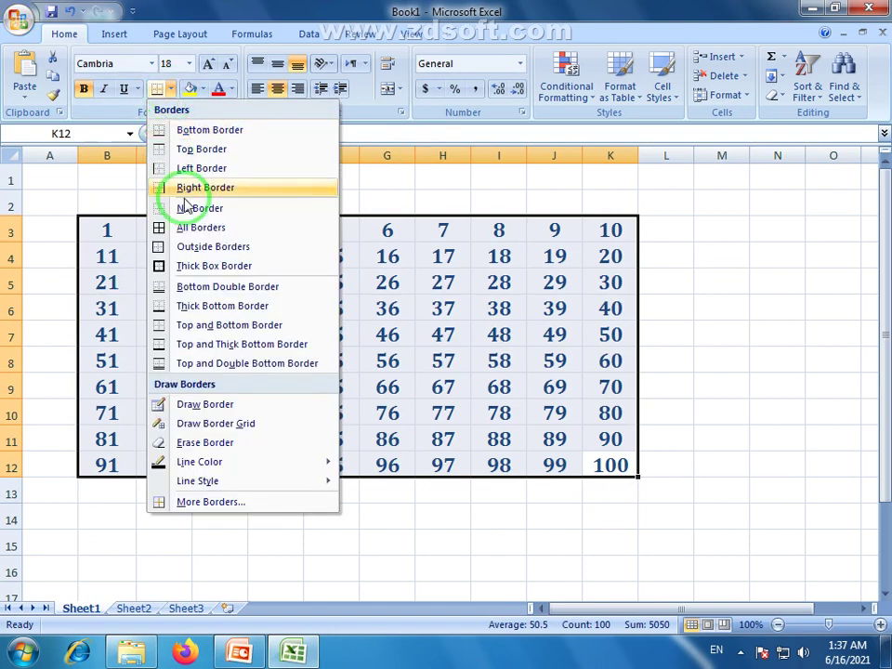
{"action": "left_click", "coordinate": [191, 229]}
{"action": "left_click", "coordinate": [216, 275]}
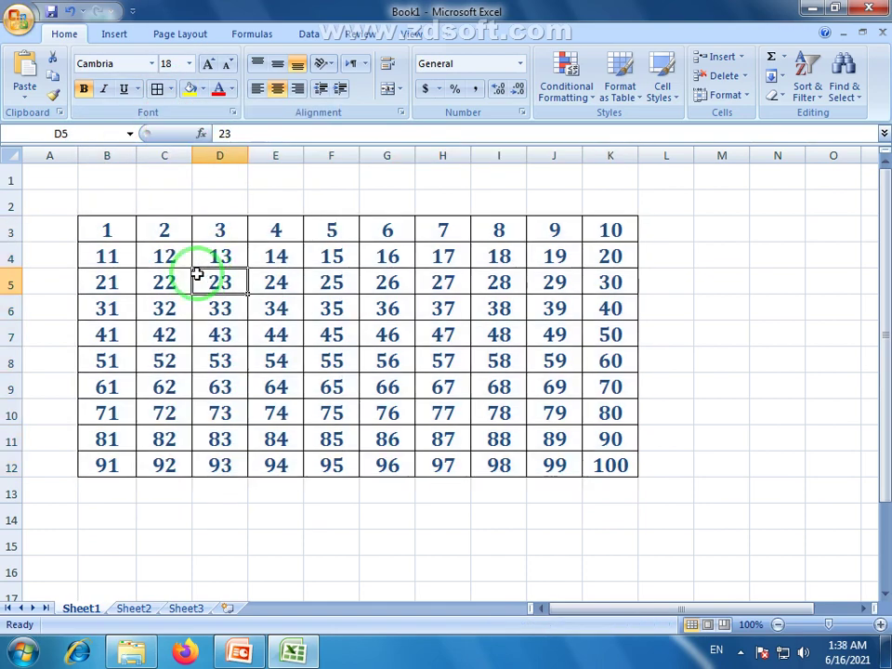
- Merge and center the empty cells B2:K2 above the number grid
{"action": "left_click", "coordinate": [605, 203]}
{"action": "left_click_drag", "start_coordinate": [605, 203], "coordinate": [99, 215]}
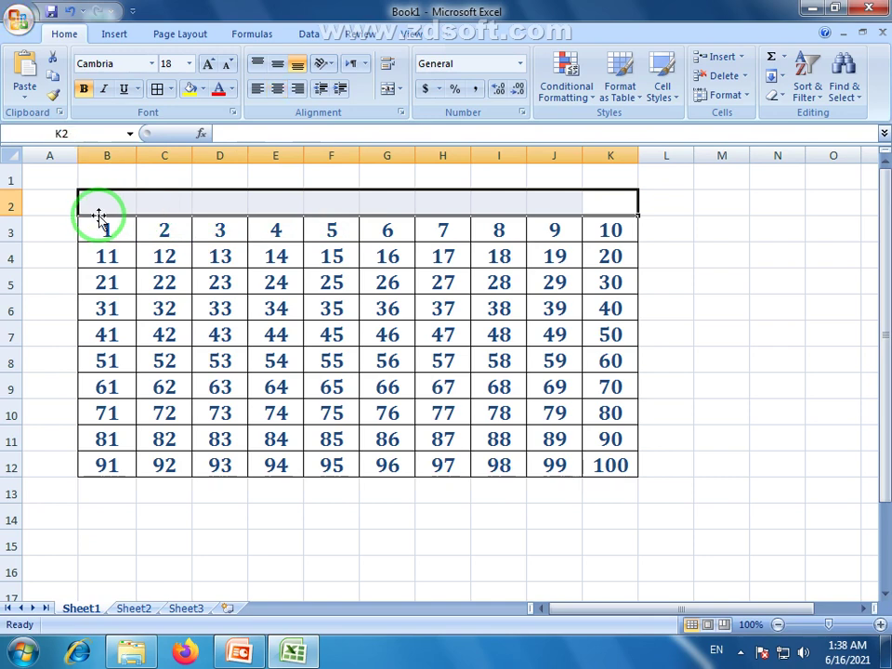
{"action": "left_click", "coordinate": [96, 219]}
{"action": "left_click_drag", "start_coordinate": [100, 199], "coordinate": [602, 206]}
{"action": "left_click", "coordinate": [605, 232]}
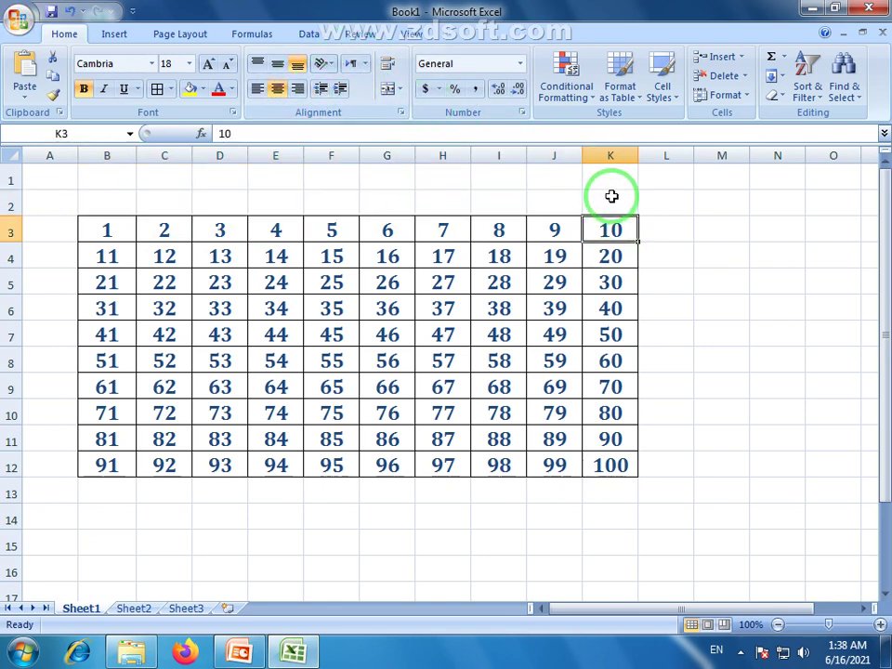
{"action": "left_click_drag", "start_coordinate": [611, 196], "coordinate": [106, 205]}
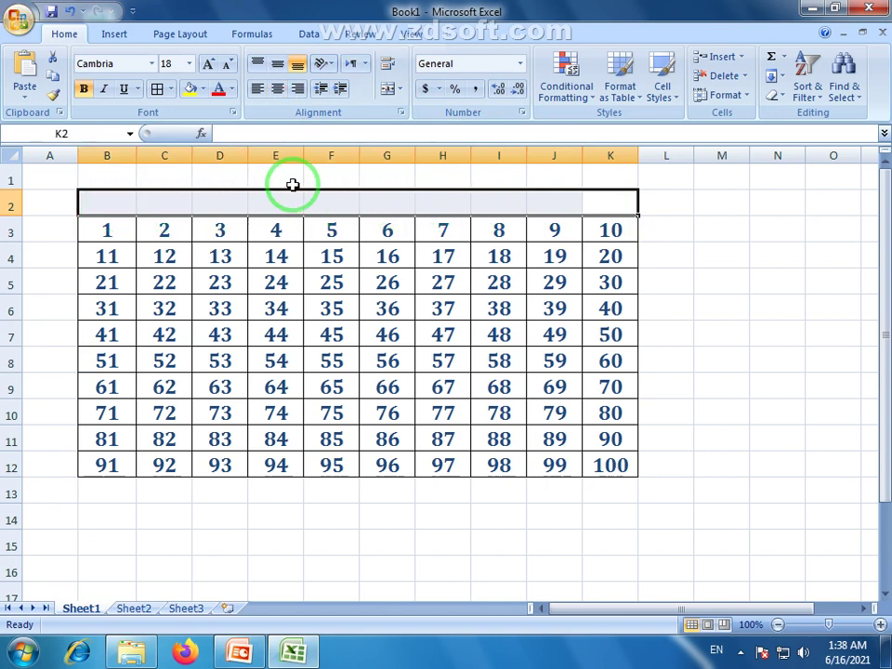
{"action": "left_click", "coordinate": [387, 93]}
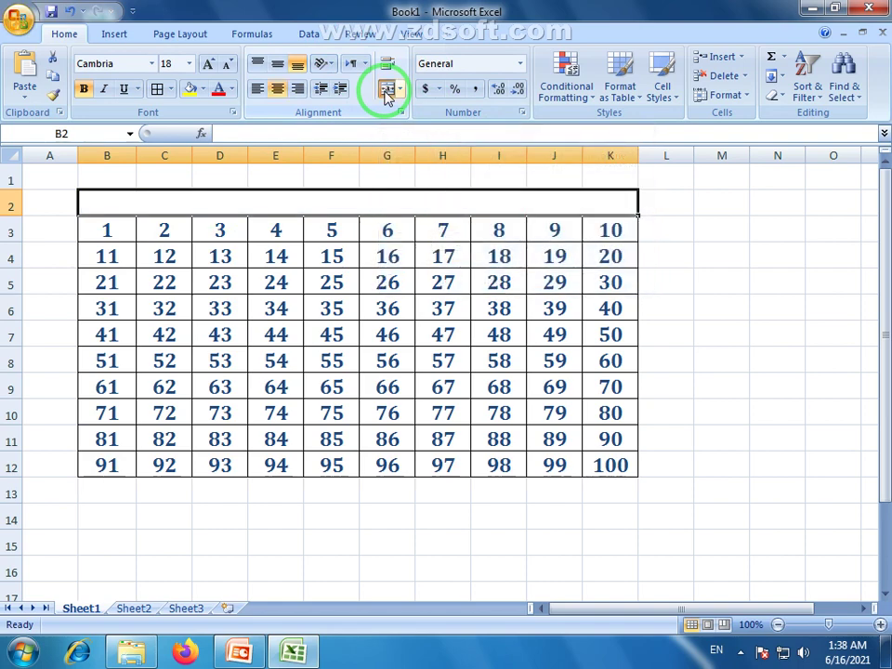
{"action": "left_click", "coordinate": [355, 234]}
- Enter the title Accounting in the merged cell B2 above the grid
{"action": "left_click", "coordinate": [267, 208]}
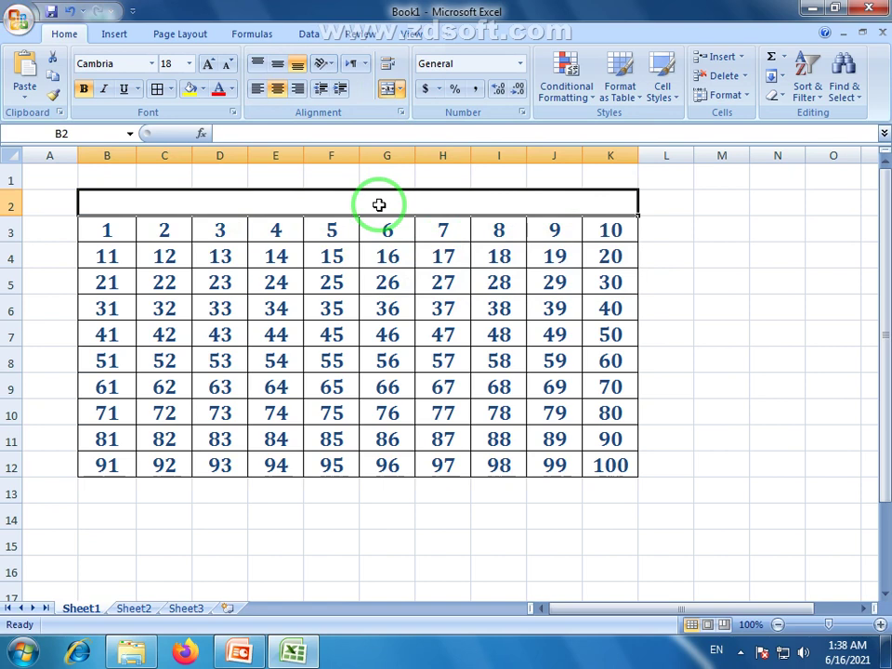
{"action": "type", "text": "Ac"}
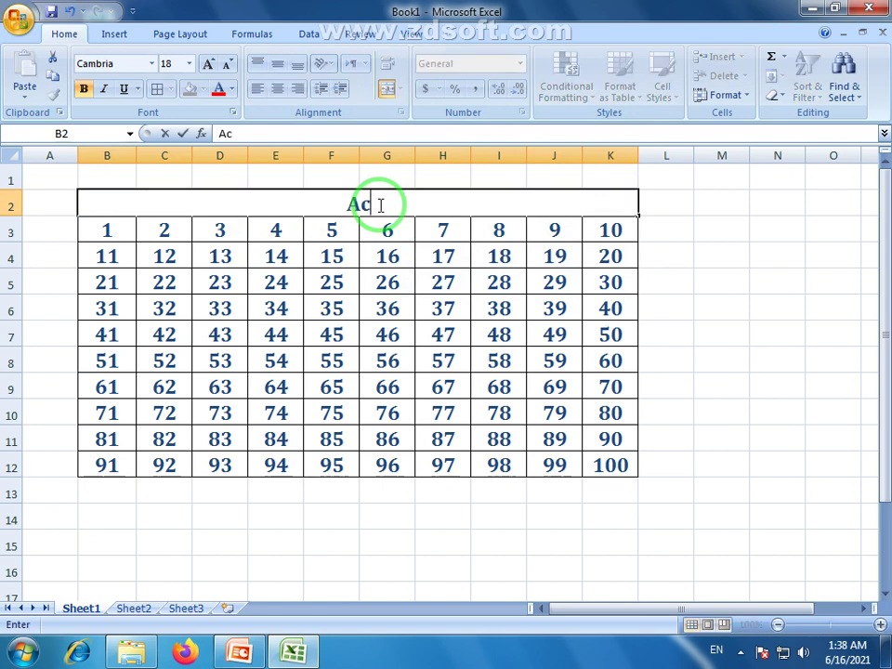
{"action": "type", "text": "counting"}
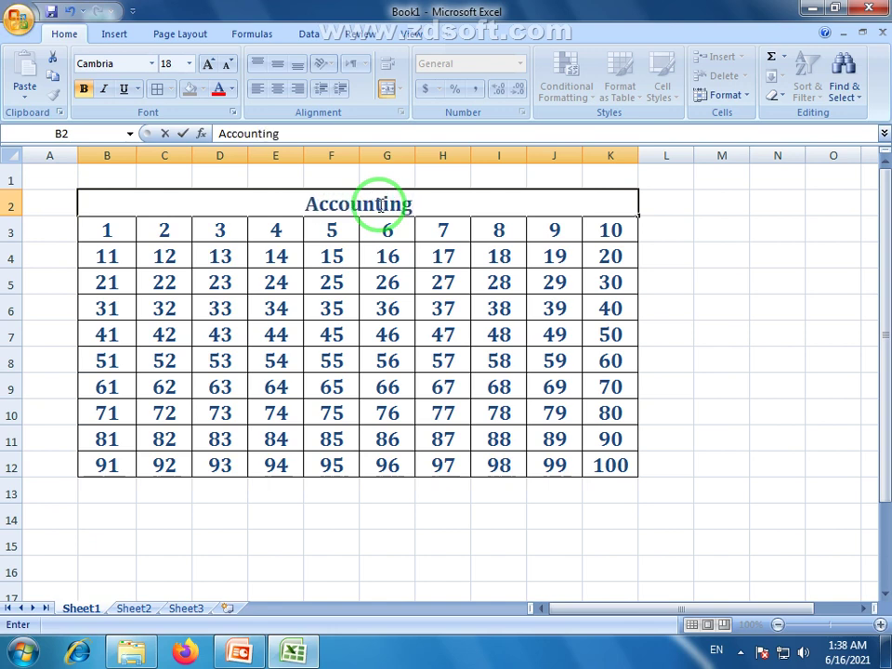
{"action": "left_click", "coordinate": [391, 311]}
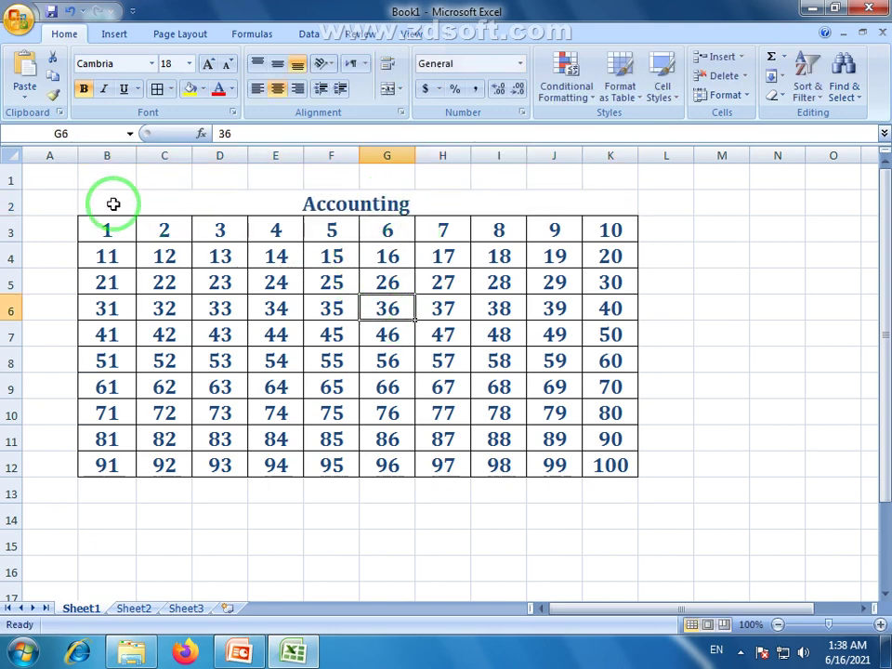
{"action": "left_click_drag", "start_coordinate": [114, 203], "coordinate": [539, 455]}
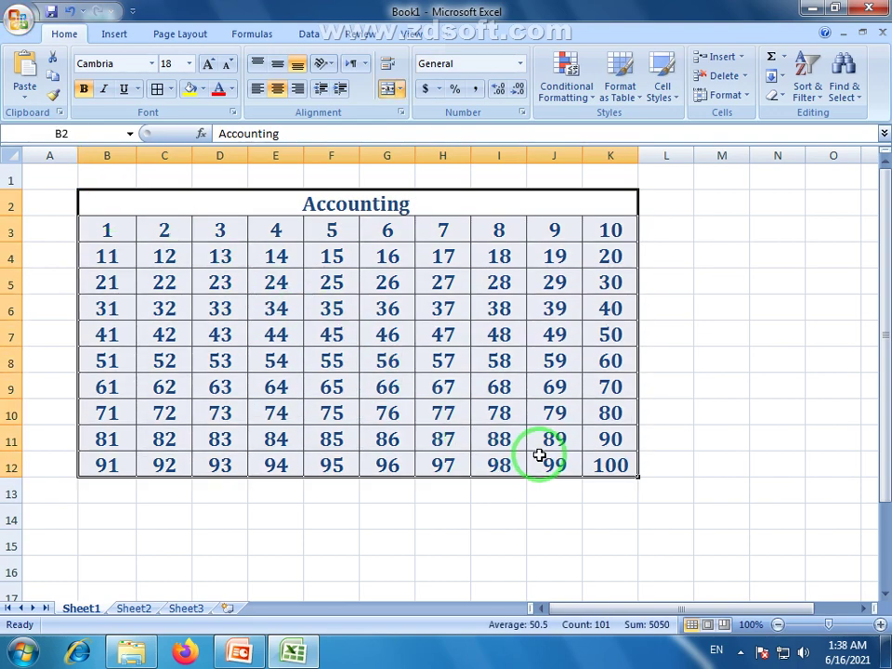
{"action": "left_click", "coordinate": [487, 567]}
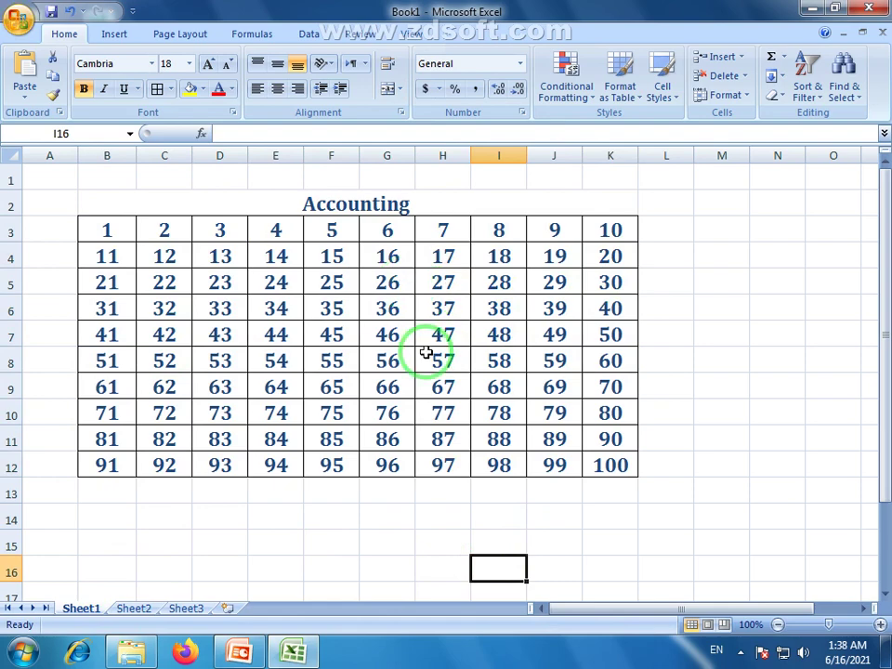
- Switch to Sheet2 and apply the Title cell style to the entire sheet
{"action": "left_click", "coordinate": [135, 608]}
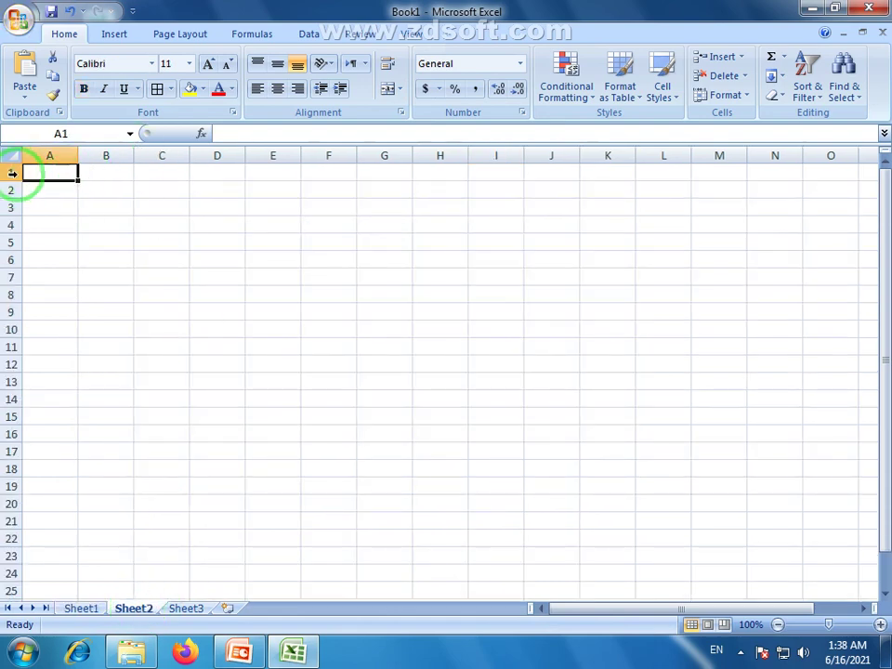
{"action": "left_click", "coordinate": [880, 625]}
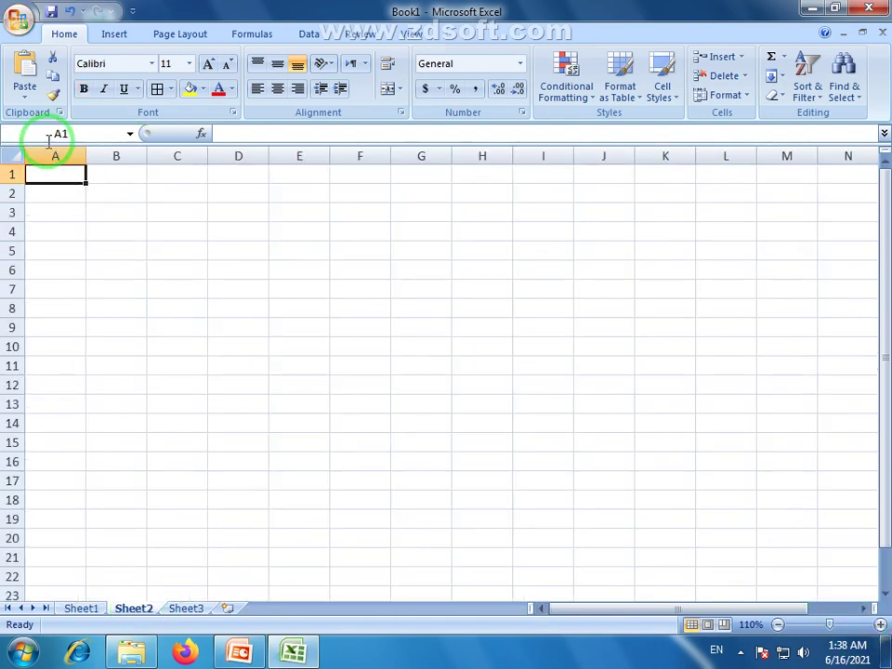
{"action": "left_click", "coordinate": [13, 156]}
{"action": "left_click", "coordinate": [677, 109]}
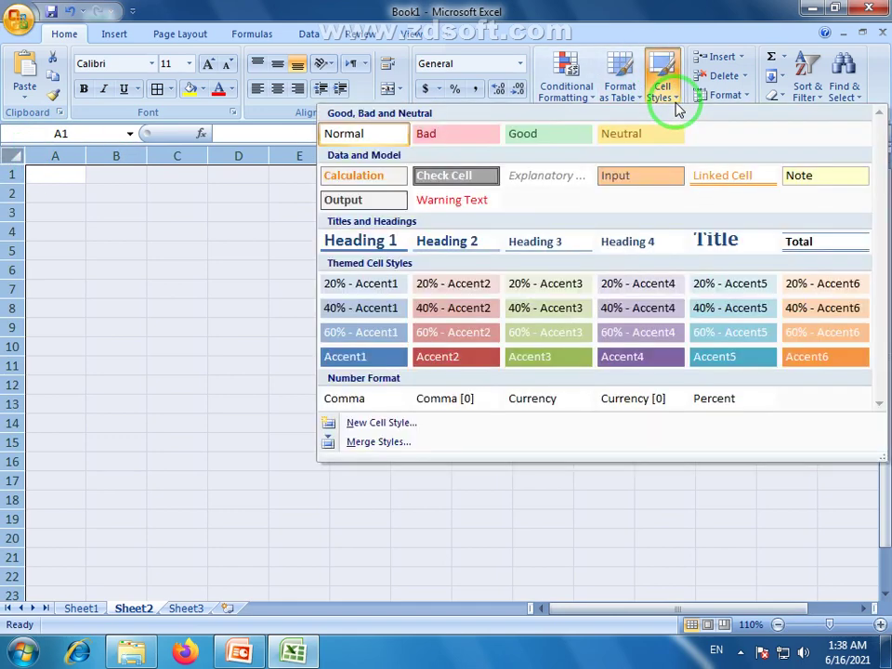
{"action": "left_click", "coordinate": [716, 242]}
- Enter the column heading Sr.No in cell B2
{"action": "left_click", "coordinate": [110, 205]}
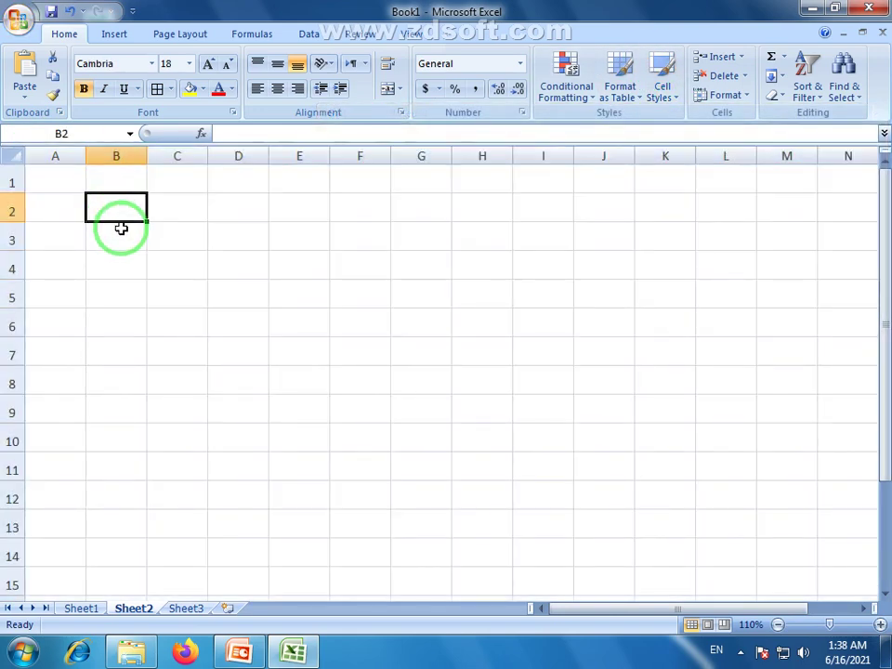
{"action": "left_click", "coordinate": [123, 243]}
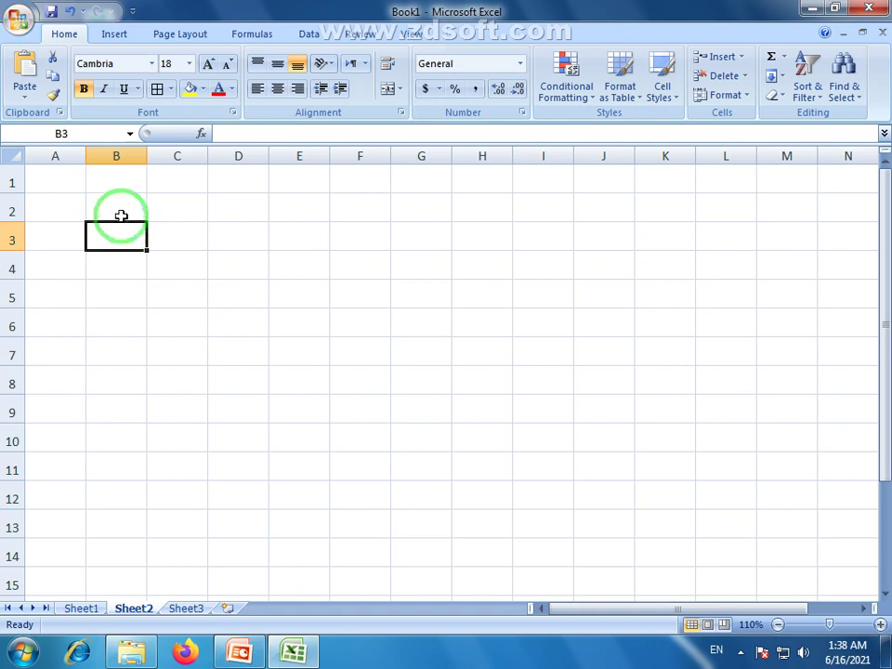
{"action": "left_click", "coordinate": [124, 205]}
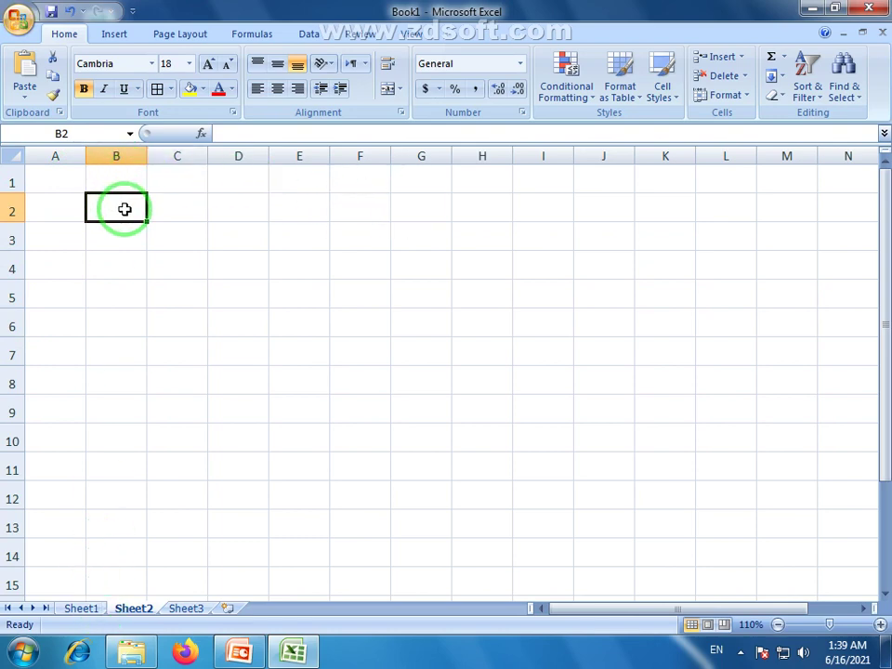
{"action": "type", "text": "Sr.No"}
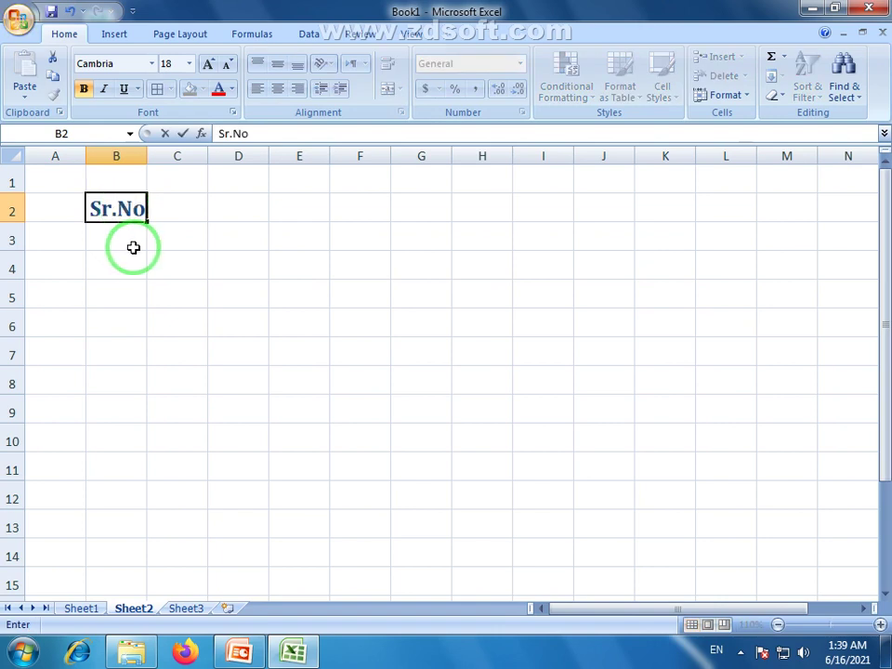
{"action": "left_click", "coordinate": [132, 239]}
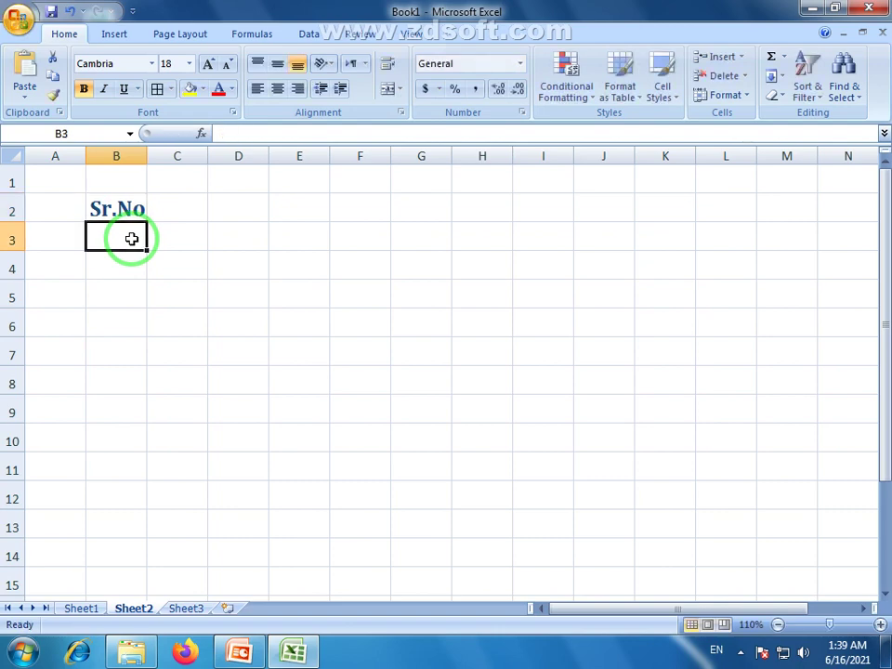
- Enter 1 in B3 and fill the number series down to 12 in B14
{"action": "type", "text": "1"}
{"action": "left_click", "coordinate": [133, 263]}
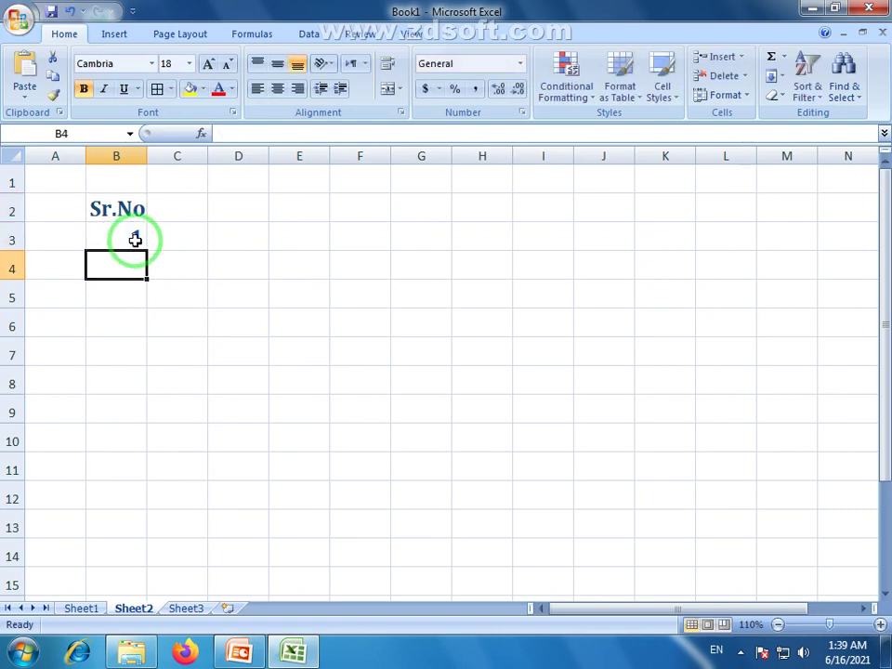
{"action": "left_click", "coordinate": [135, 238]}
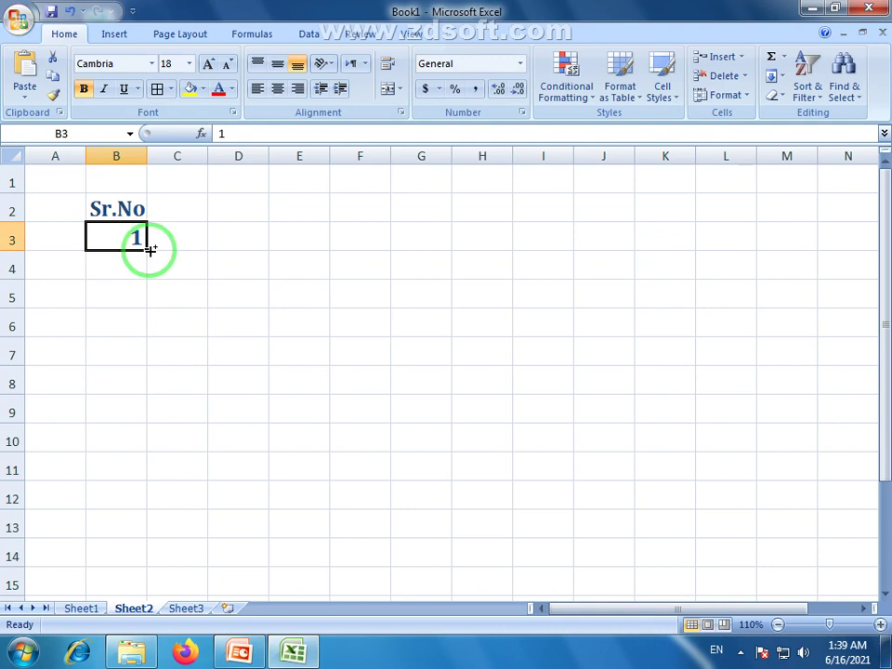
{"action": "left_click_drag", "start_coordinate": [148, 248], "coordinate": [144, 562]}
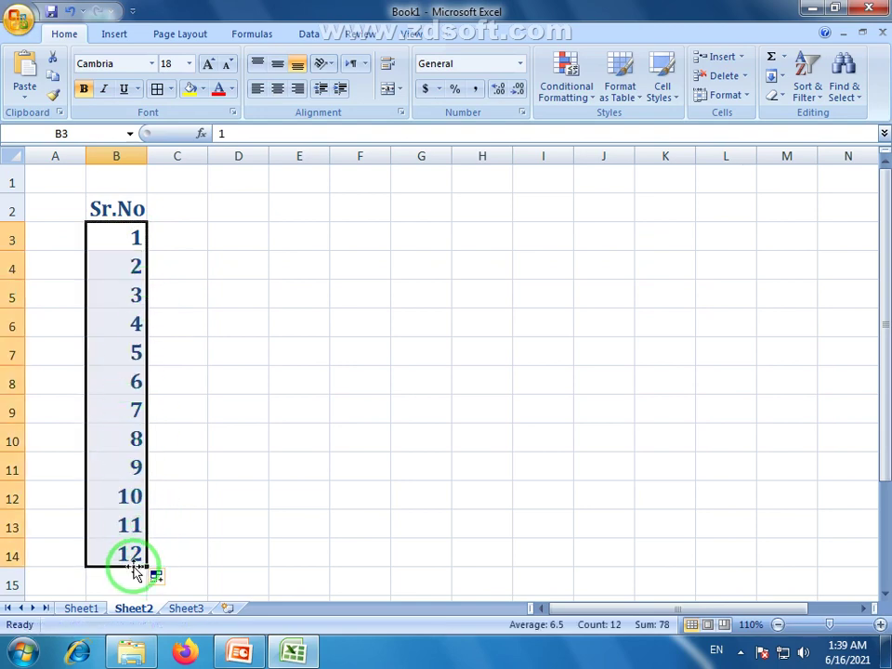
- Widen column C, enter January in C3 and fill the month names down to December in C14
{"action": "left_click", "coordinate": [177, 240]}
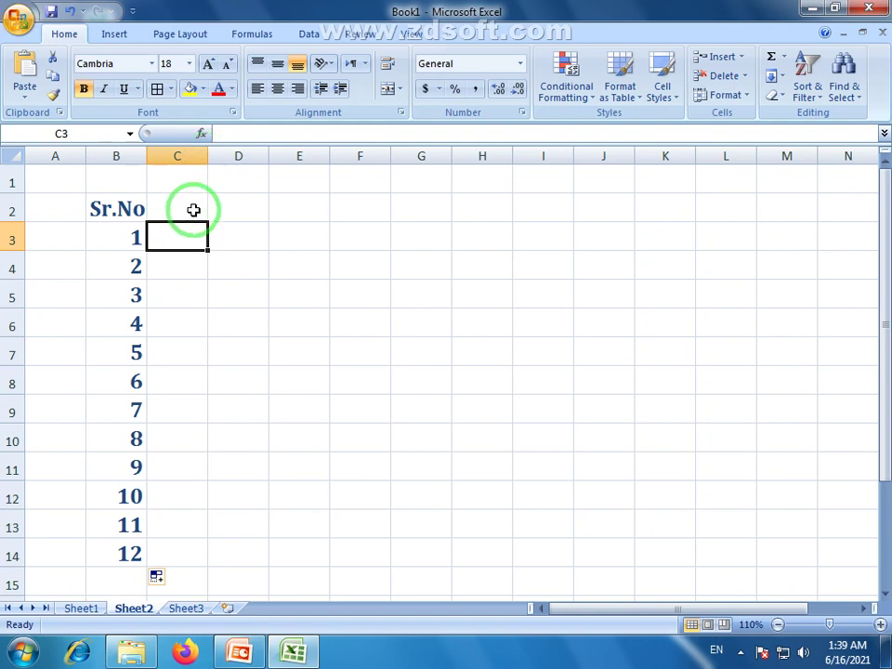
{"action": "left_click_drag", "start_coordinate": [210, 156], "coordinate": [273, 157]}
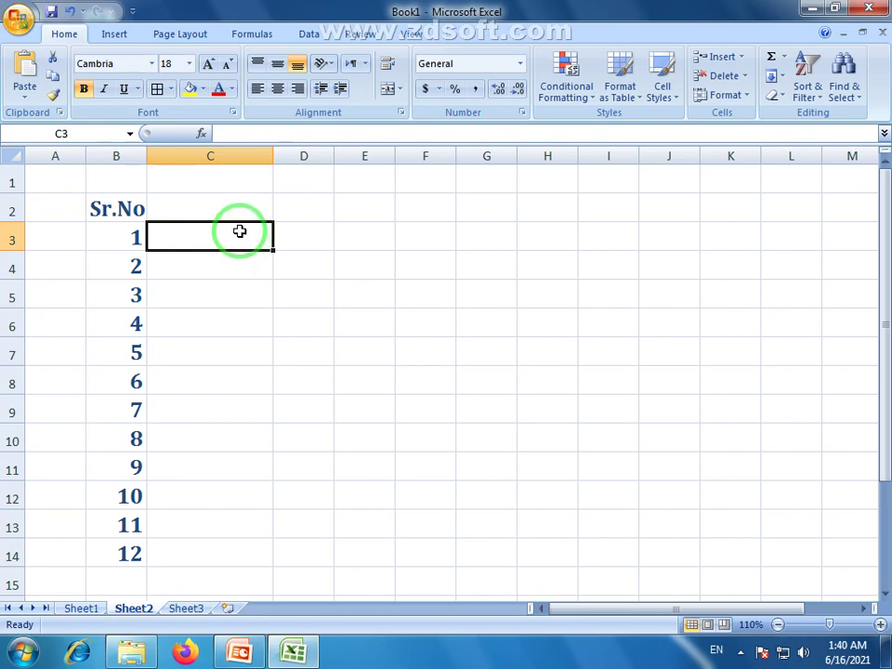
{"action": "type", "text": "January"}
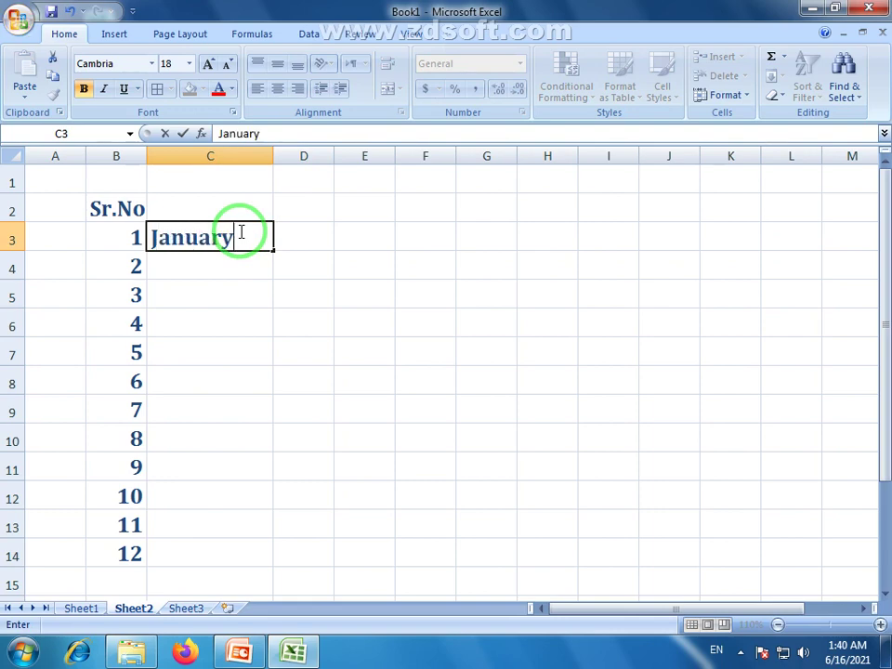
{"action": "key", "text": "Return"}
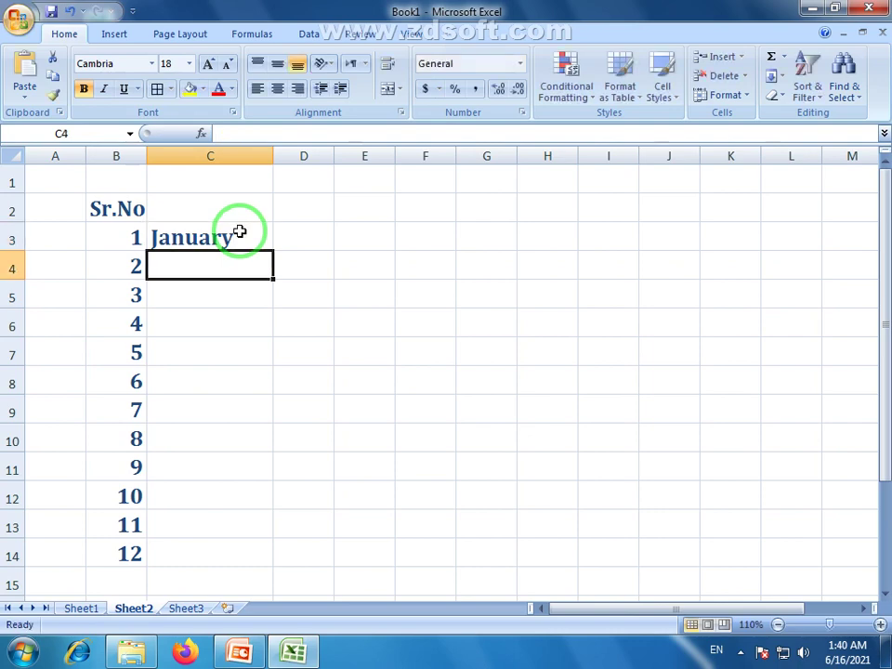
{"action": "left_click", "coordinate": [242, 233]}
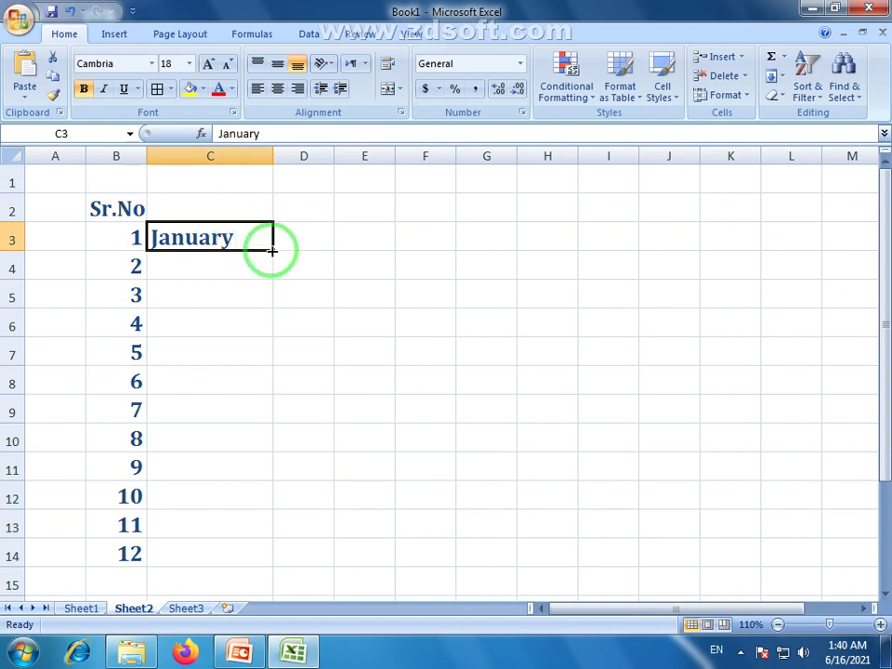
{"action": "left_click_drag", "start_coordinate": [273, 249], "coordinate": [268, 556]}
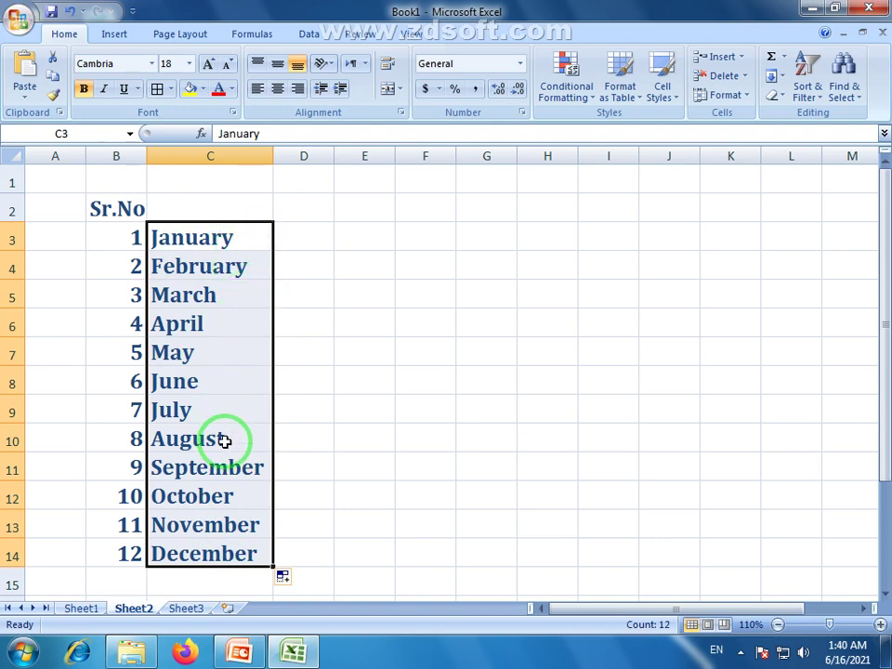
- Enter Jan in D3 and fill the abbreviated month names down to Dec in D14
{"action": "left_click", "coordinate": [320, 234]}
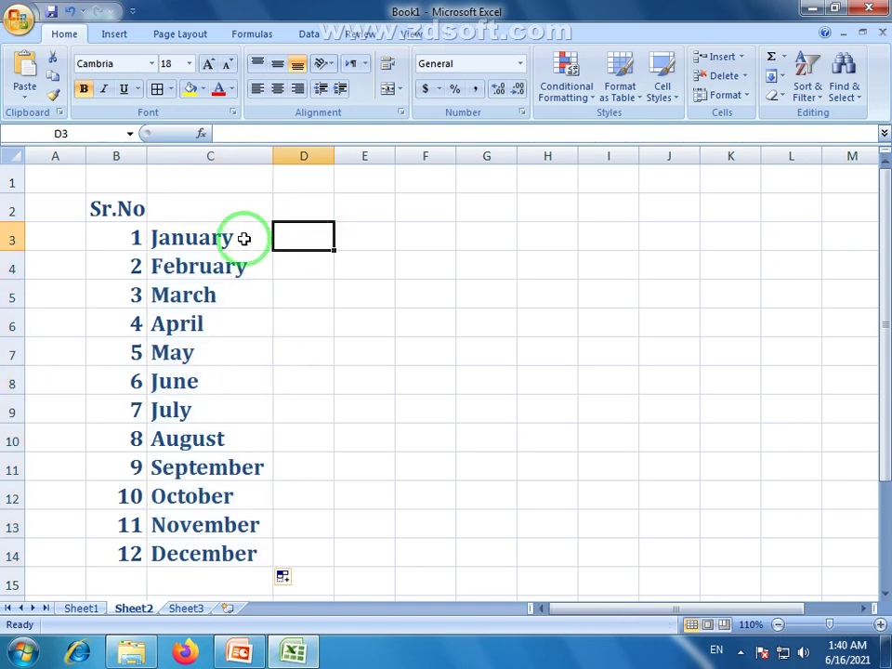
{"action": "left_click_drag", "start_coordinate": [243, 239], "coordinate": [238, 555]}
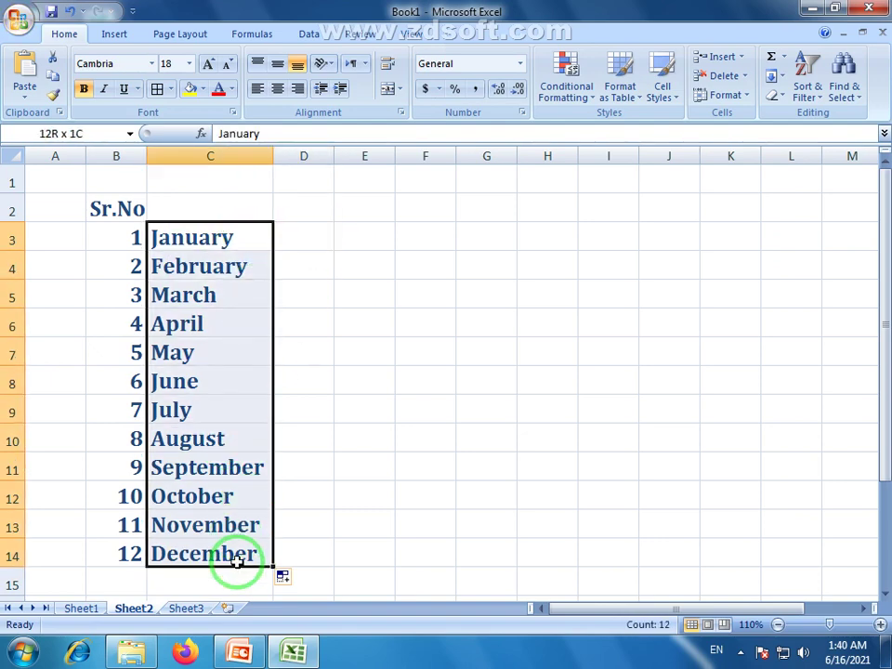
{"action": "left_click", "coordinate": [323, 239]}
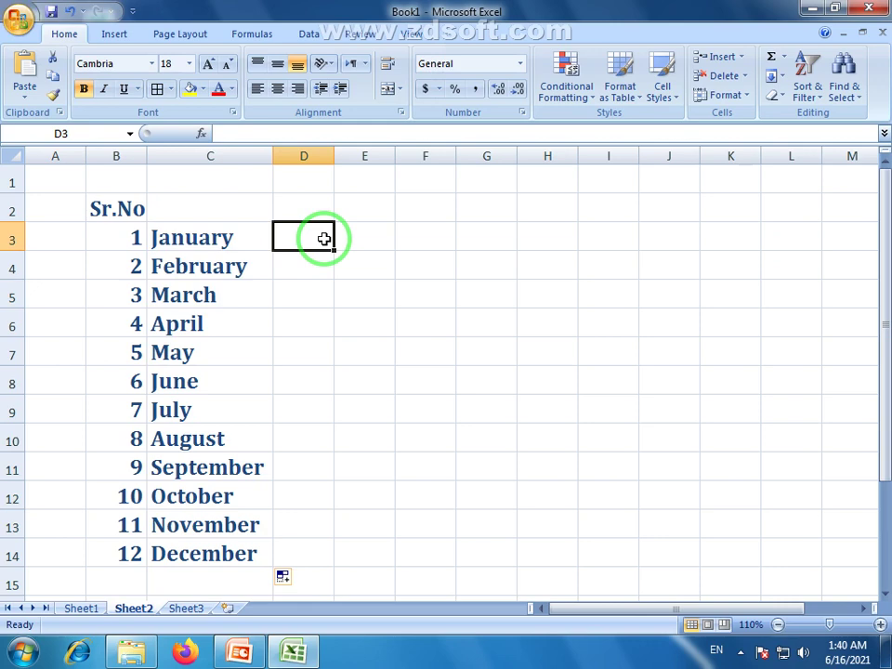
{"action": "type", "text": "Jan"}
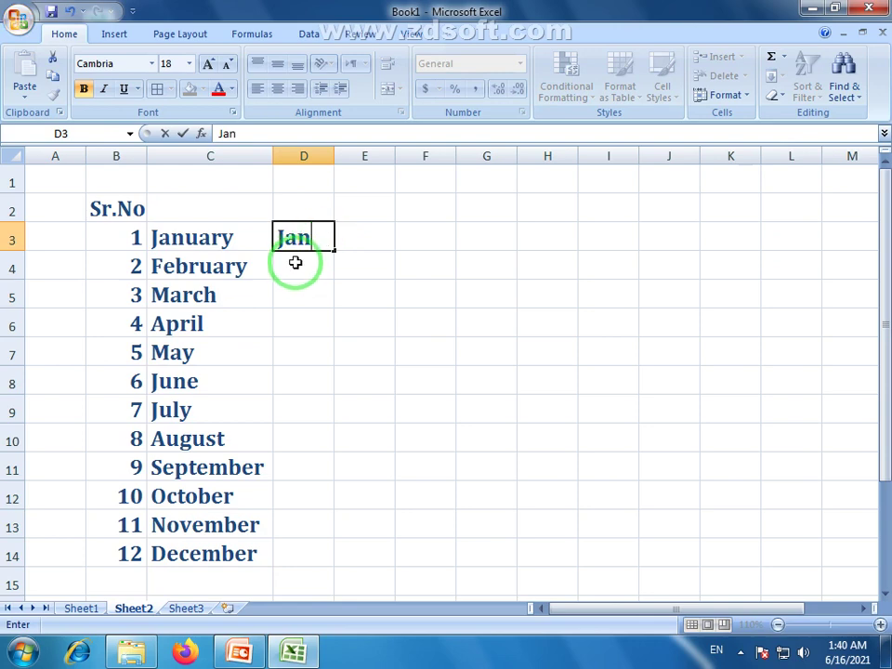
{"action": "left_click", "coordinate": [294, 261]}
{"action": "left_click", "coordinate": [295, 237]}
{"action": "left_click_drag", "start_coordinate": [333, 250], "coordinate": [335, 569]}
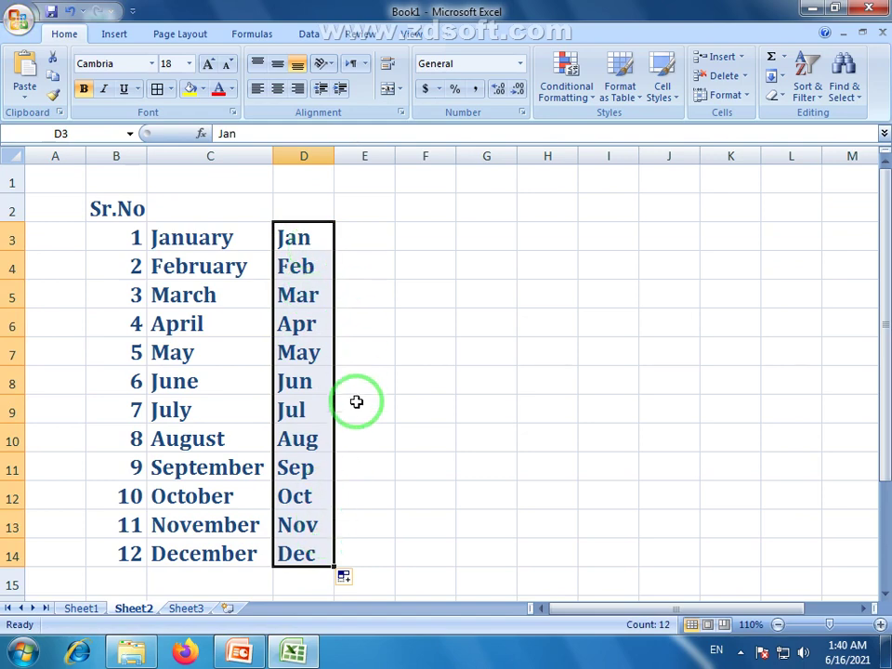
- Enter Monday in E3, fill the weekday names down to E14, and widen column E to fit them
{"action": "left_click", "coordinate": [372, 236]}
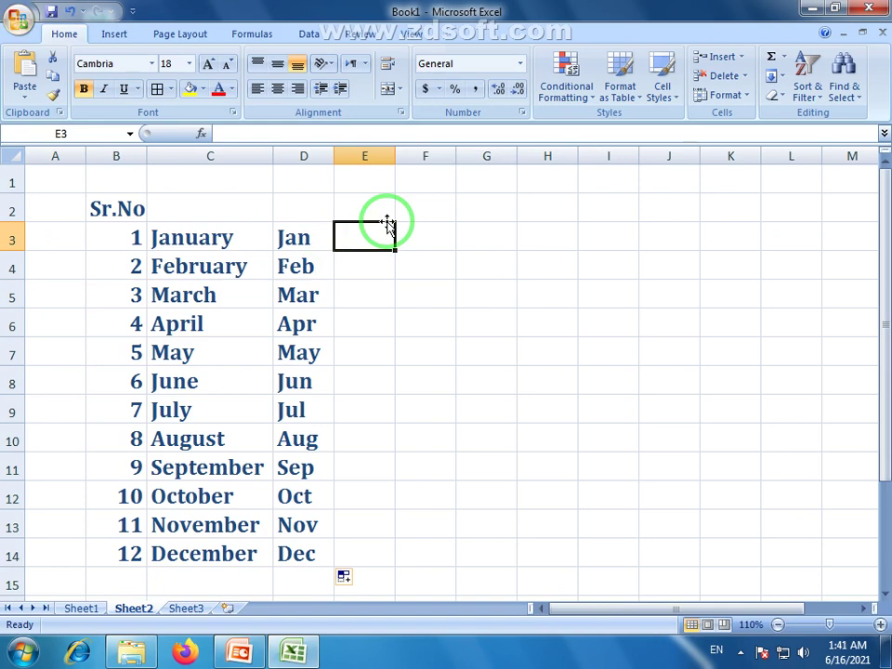
{"action": "left_click_drag", "start_coordinate": [396, 157], "coordinate": [455, 159]}
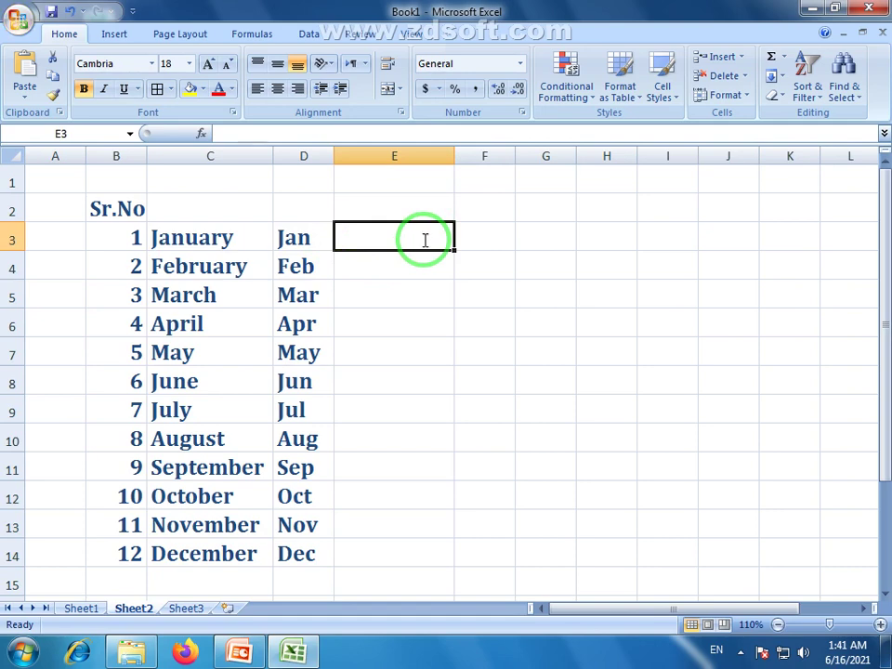
{"action": "type", "text": "Monday"}
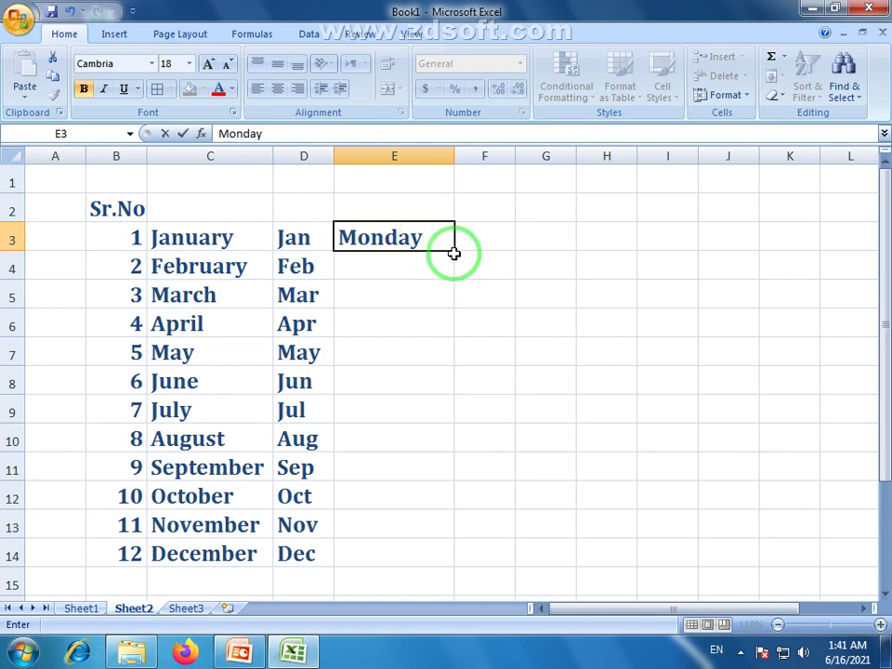
{"action": "left_click_drag", "start_coordinate": [454, 253], "coordinate": [442, 556]}
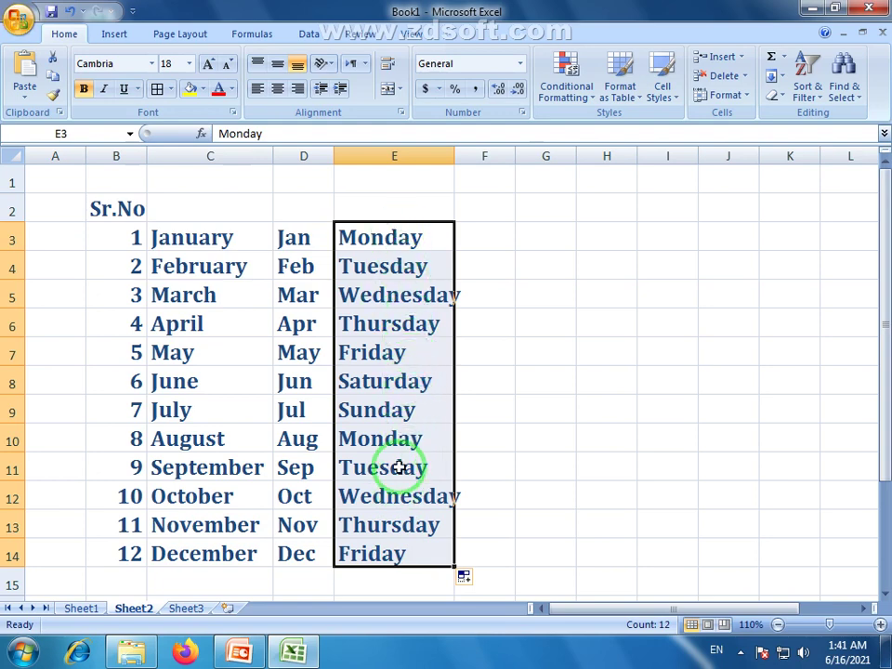
{"action": "left_click_drag", "start_coordinate": [454, 152], "coordinate": [466, 152]}
- Enter Mon in F3 and fill the abbreviated weekday names down to F14
{"action": "left_click", "coordinate": [506, 238]}
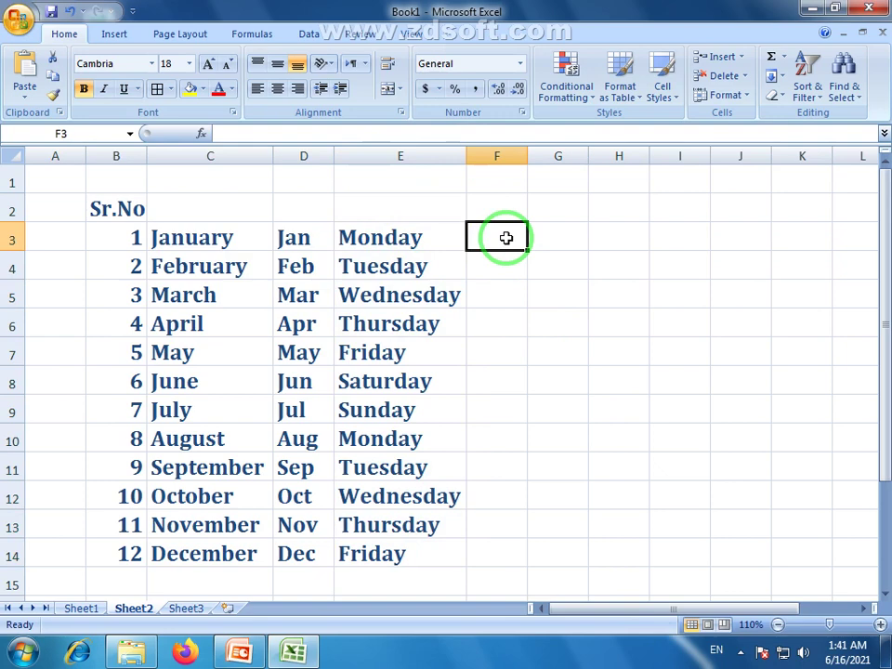
{"action": "type", "text": "M"}
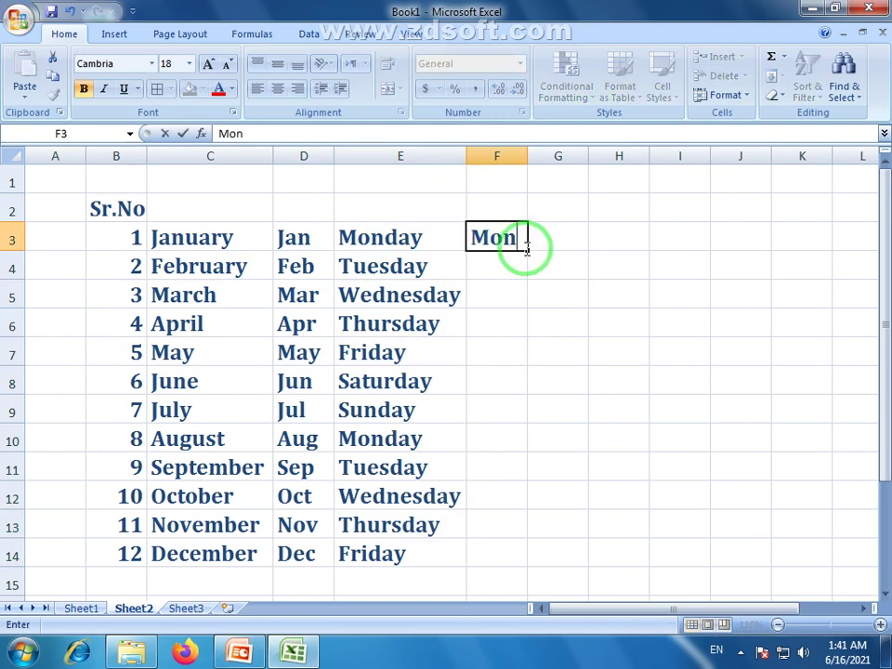
{"action": "type", "text": "on"}
{"action": "left_click", "coordinate": [530, 253]}
{"action": "left_click", "coordinate": [514, 239]}
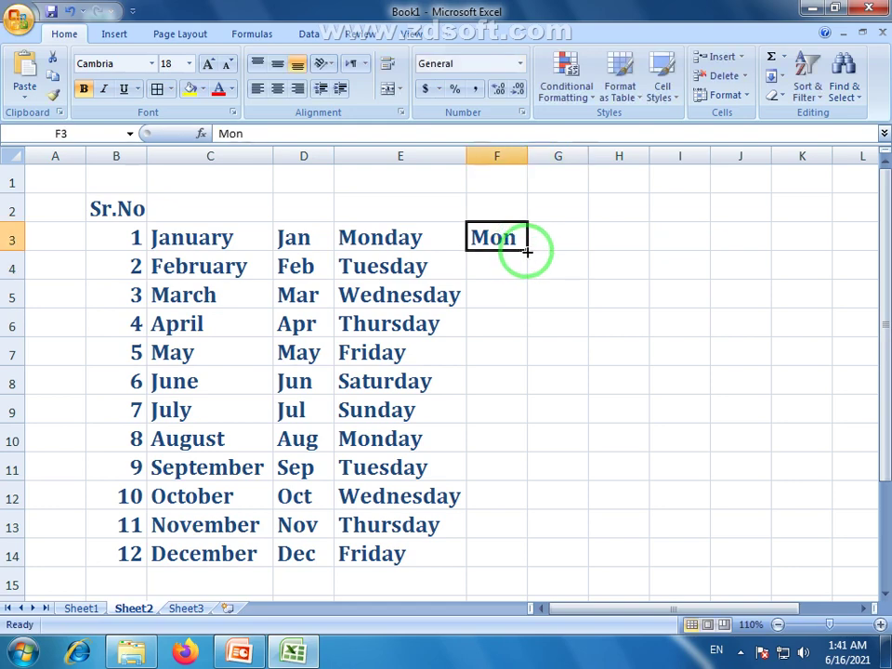
{"action": "left_click_drag", "start_coordinate": [527, 252], "coordinate": [532, 560]}
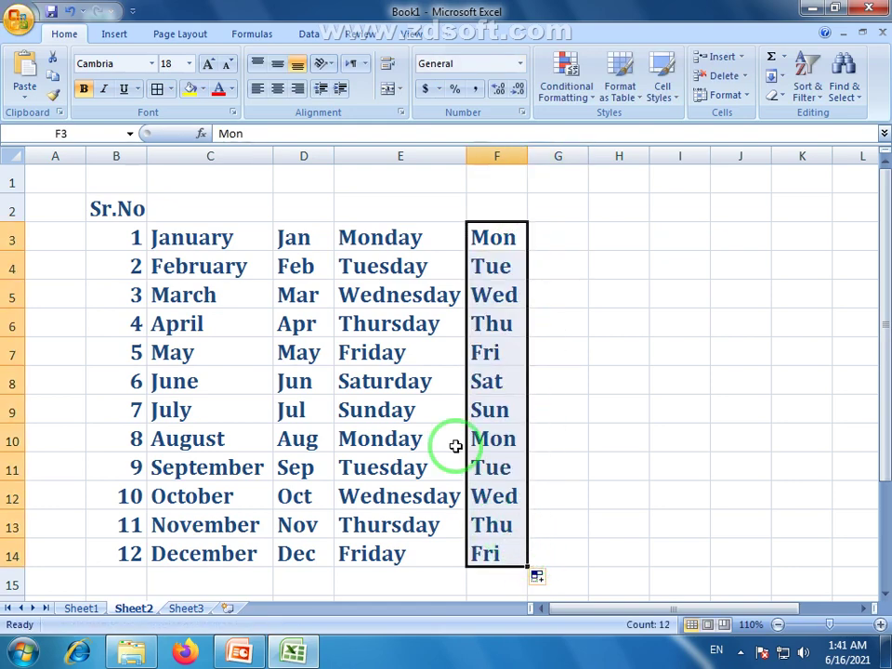
- Widen column G, insert the current date 6/16/2021 in G3 and fill consecutive dates down to G14
{"action": "left_click", "coordinate": [187, 258]}
{"action": "left_click_drag", "start_coordinate": [183, 237], "coordinate": [502, 240]}
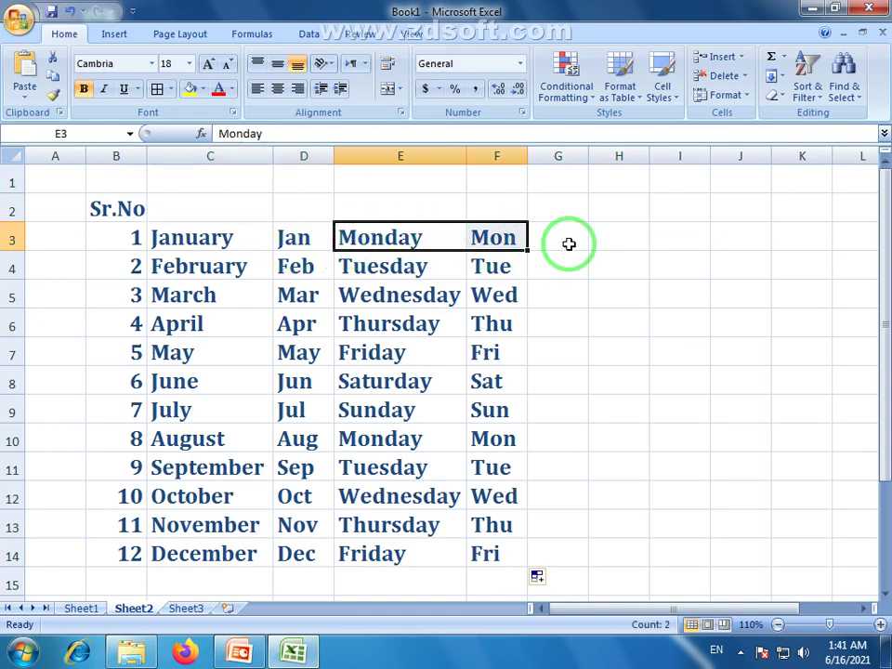
{"action": "left_click", "coordinate": [568, 245]}
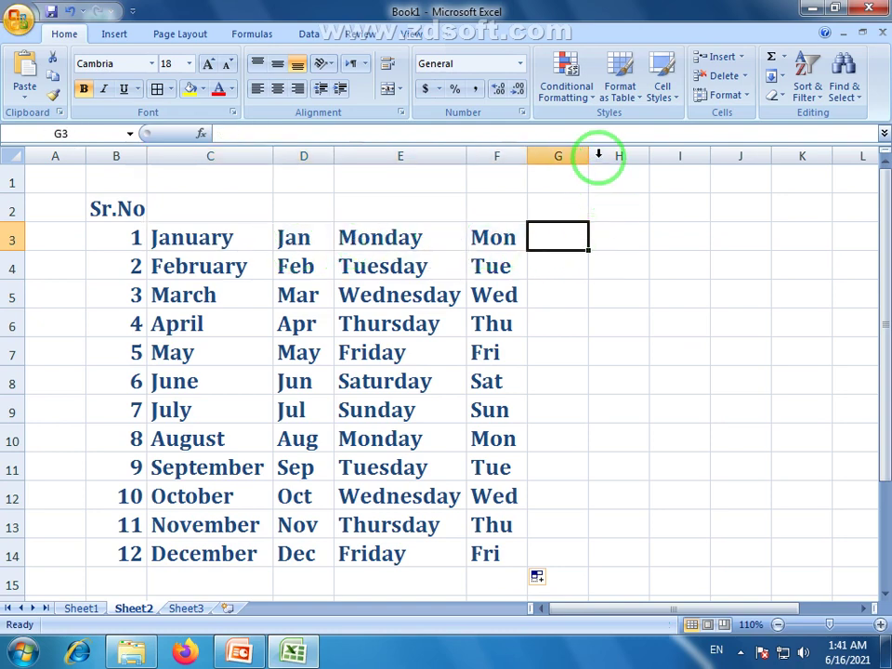
{"action": "left_click_drag", "start_coordinate": [589, 156], "coordinate": [655, 165]}
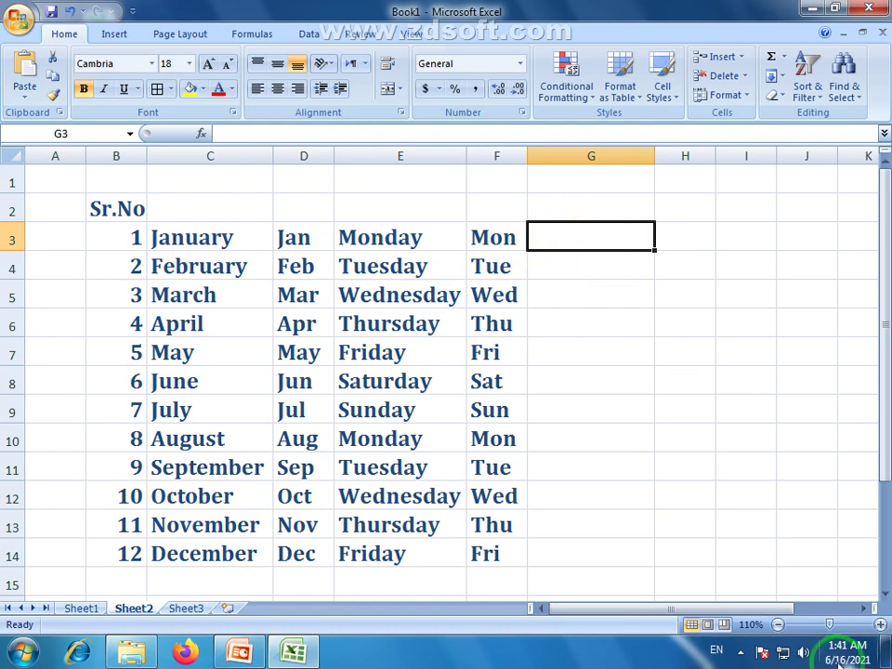
{"action": "mouse_move", "coordinate": [852, 656]}
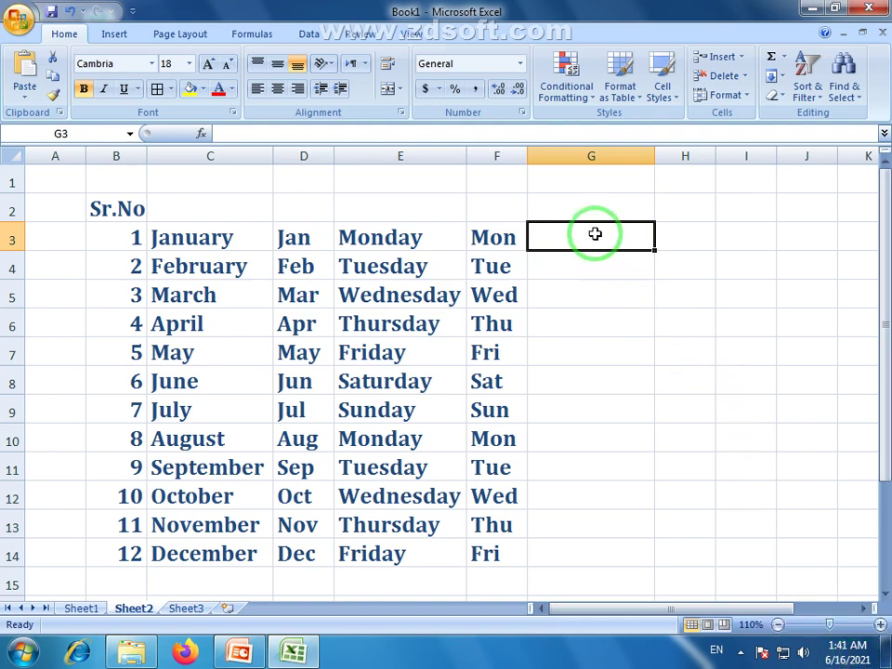
{"action": "key", "text": "ctrl+semicolon"}
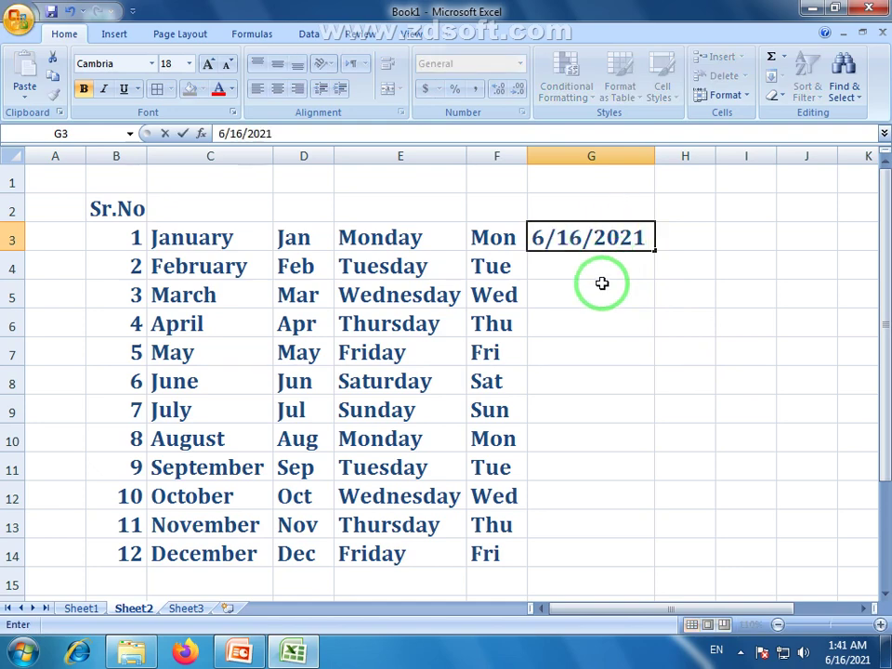
{"action": "key", "text": "Return"}
{"action": "left_click", "coordinate": [611, 238]}
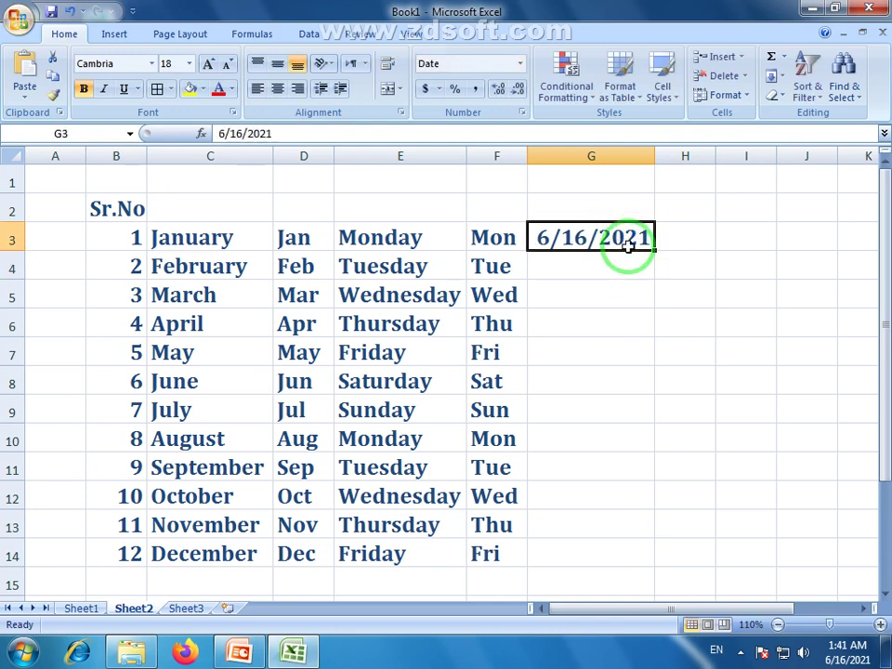
{"action": "left_click_drag", "start_coordinate": [655, 251], "coordinate": [660, 561]}
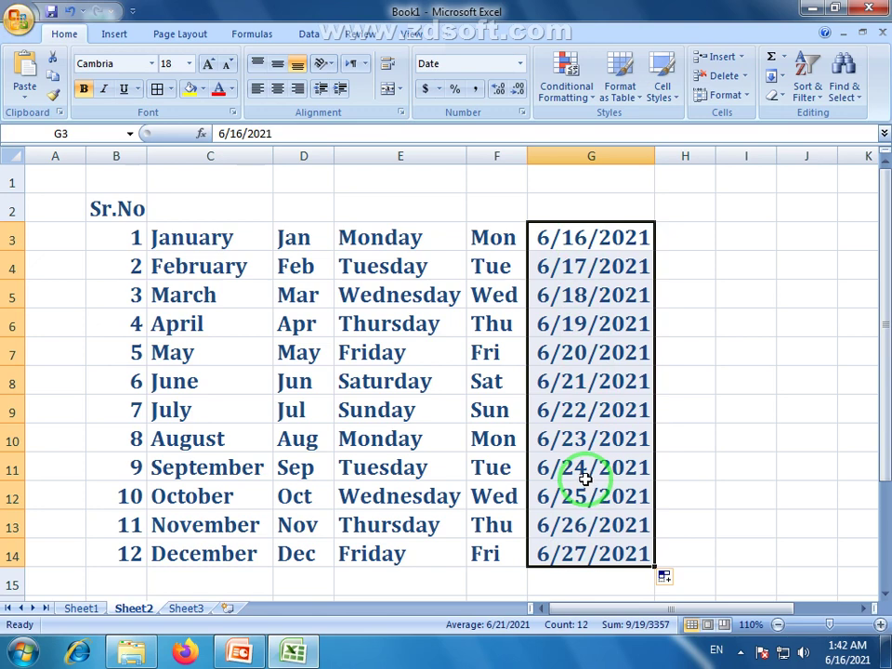
- Examine the filled dates in G3:G14 and their number format settings, leaving the format as it is
{"action": "left_click", "coordinate": [593, 354]}
{"action": "left_click", "coordinate": [550, 240]}
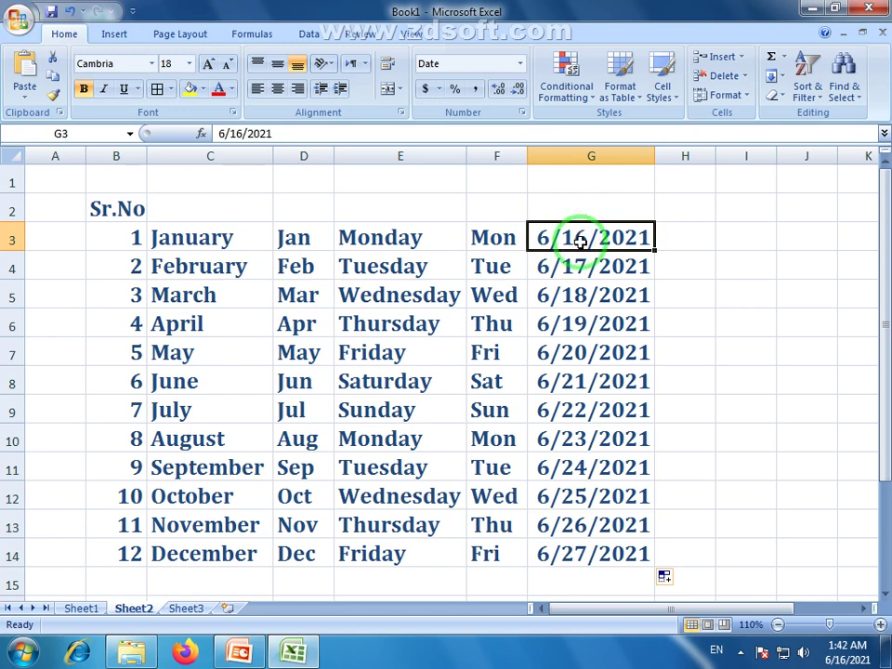
{"action": "left_click", "coordinate": [604, 409]}
{"action": "left_click_drag", "start_coordinate": [597, 553], "coordinate": [608, 245]}
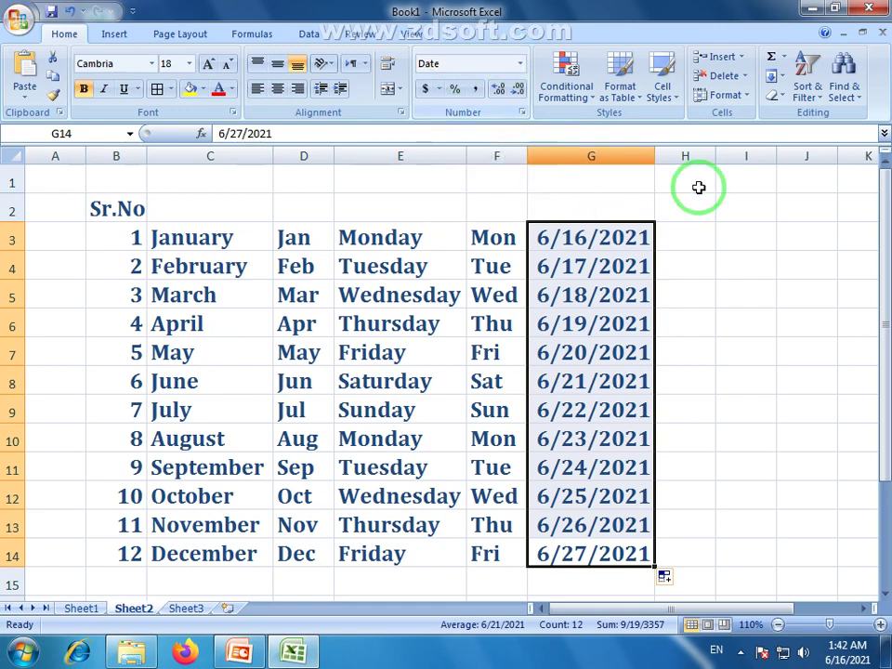
{"action": "left_click", "coordinate": [522, 112]}
{"action": "left_click", "coordinate": [635, 487]}
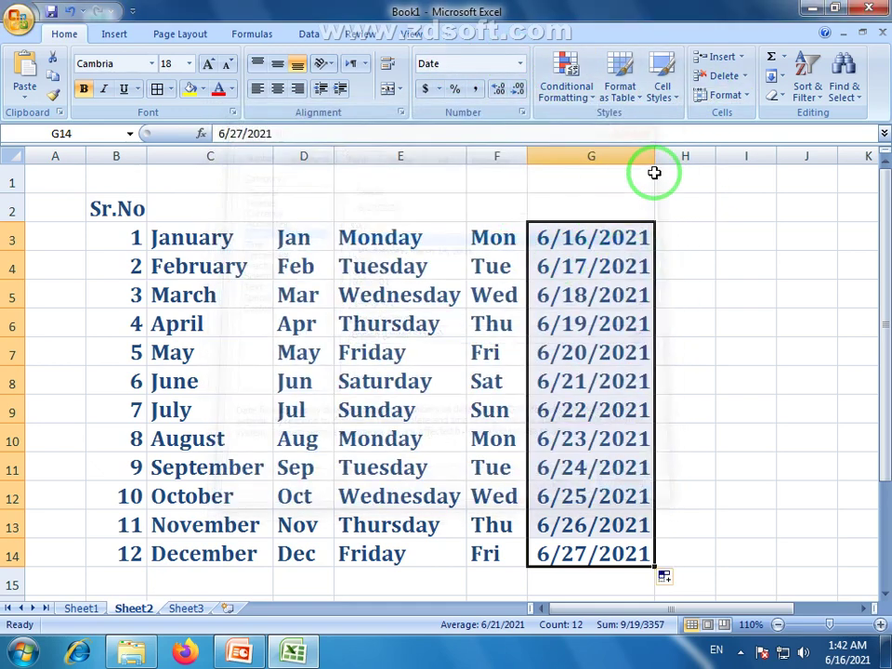
- Widen the empty column H beside the date series to make room for another date series
{"action": "left_click", "coordinate": [704, 261]}
{"action": "left_click", "coordinate": [704, 237]}
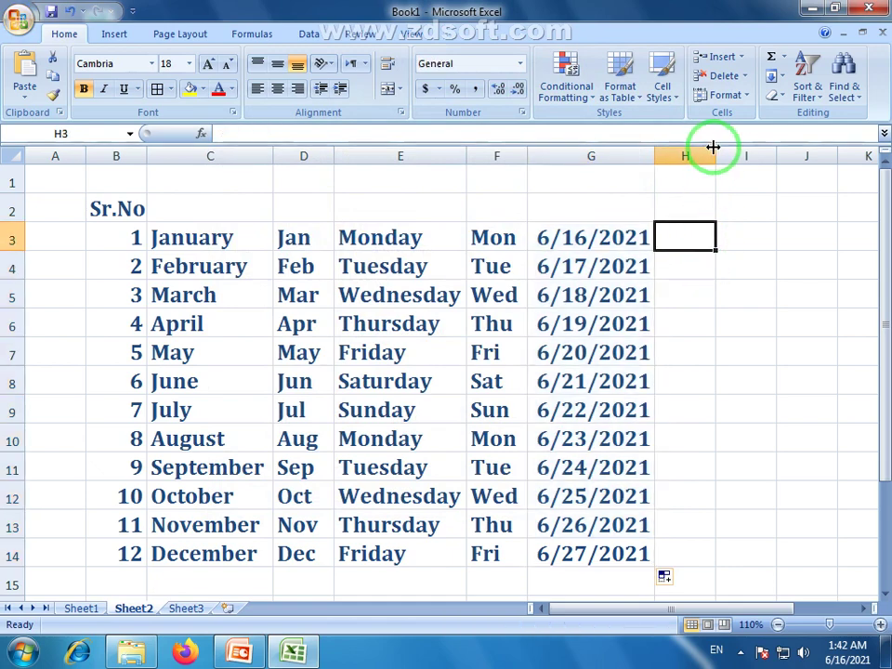
{"action": "left_click_drag", "start_coordinate": [712, 151], "coordinate": [794, 155]}
- Compare the number format of the month and weekday cells with that of the dates in column G
{"action": "left_click", "coordinate": [590, 240]}
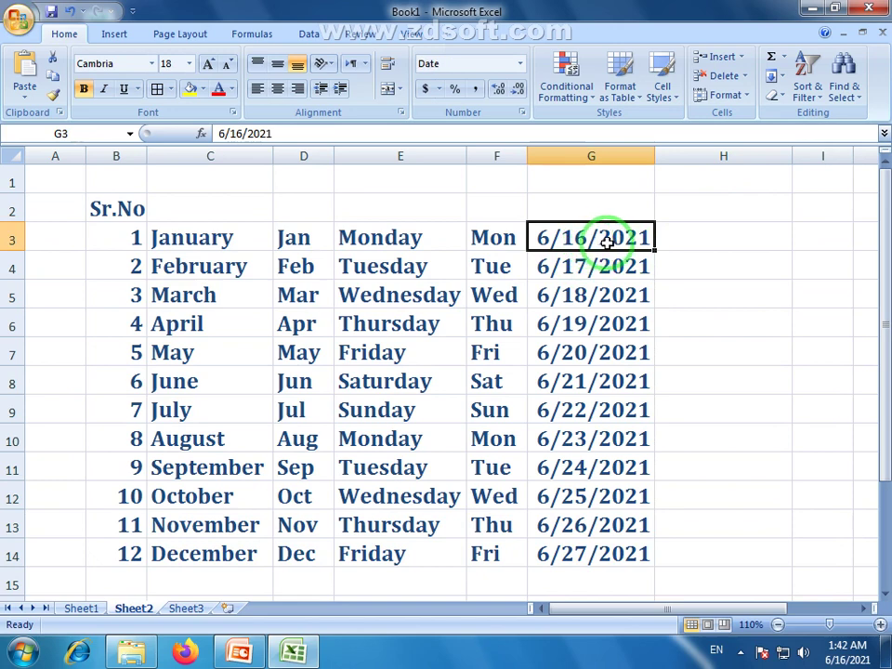
{"action": "left_click", "coordinate": [570, 267]}
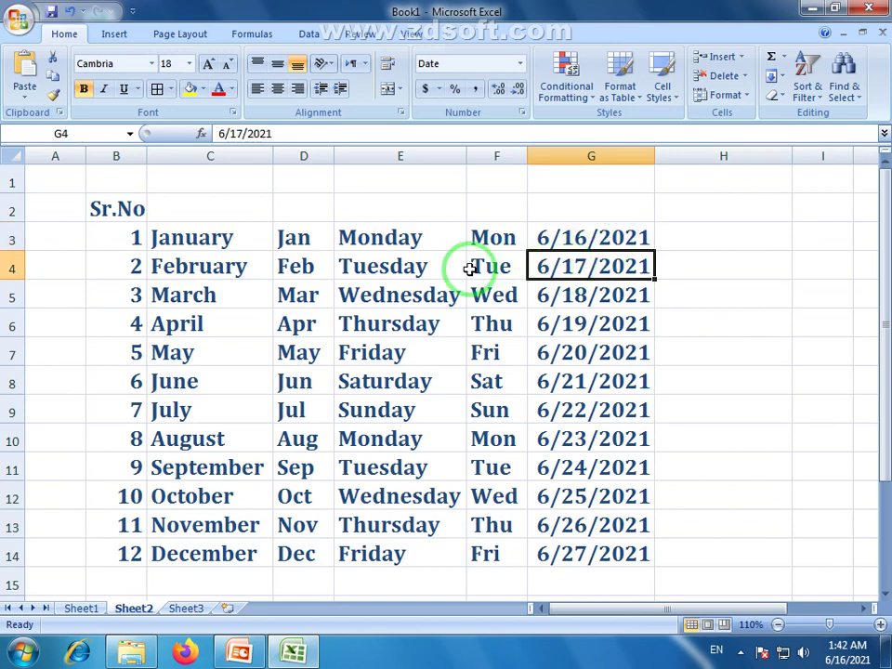
{"action": "left_click", "coordinate": [415, 272]}
{"action": "left_click", "coordinate": [295, 274]}
{"action": "left_click", "coordinate": [209, 267]}
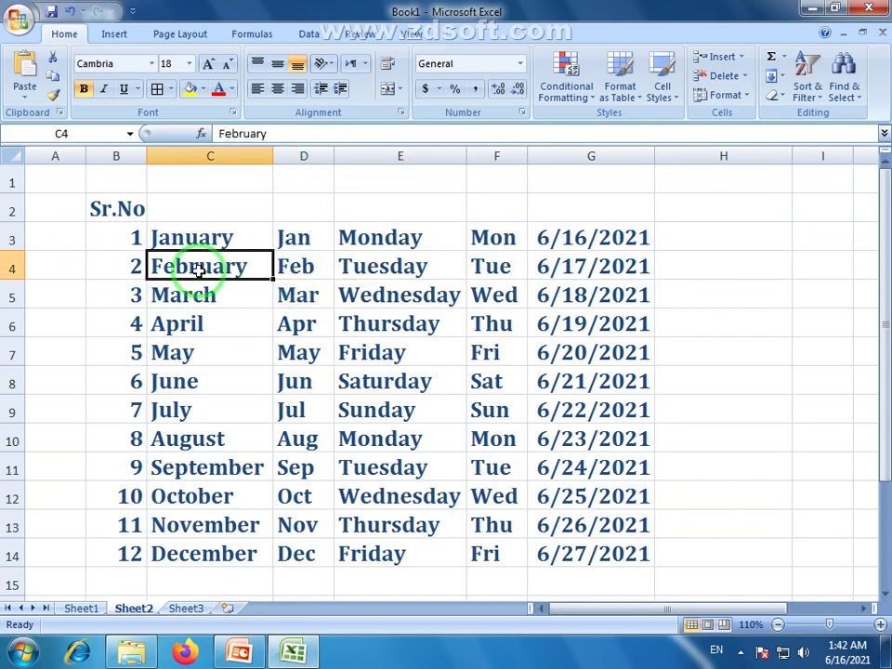
{"action": "left_click", "coordinate": [372, 244]}
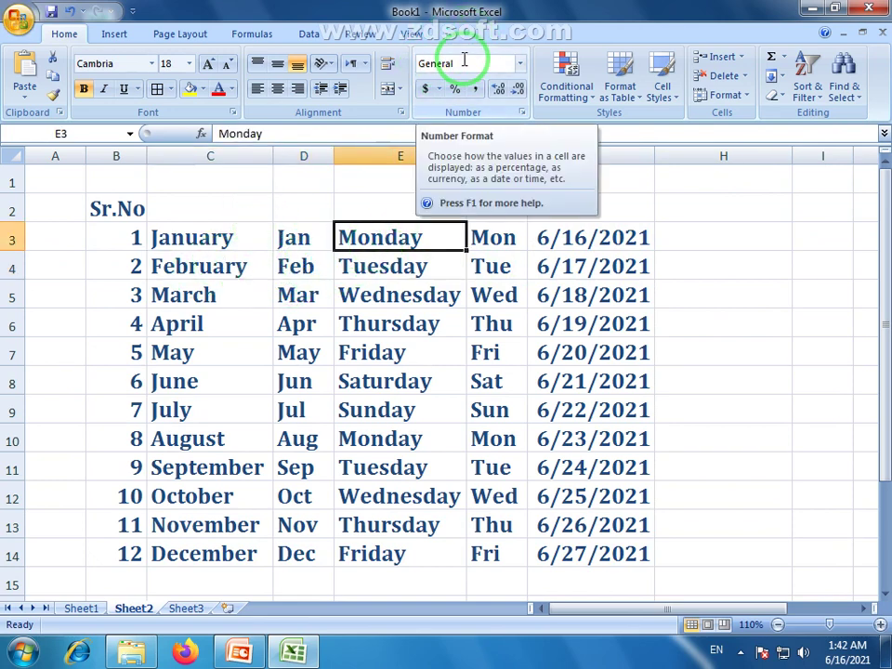
{"action": "left_click", "coordinate": [616, 240]}
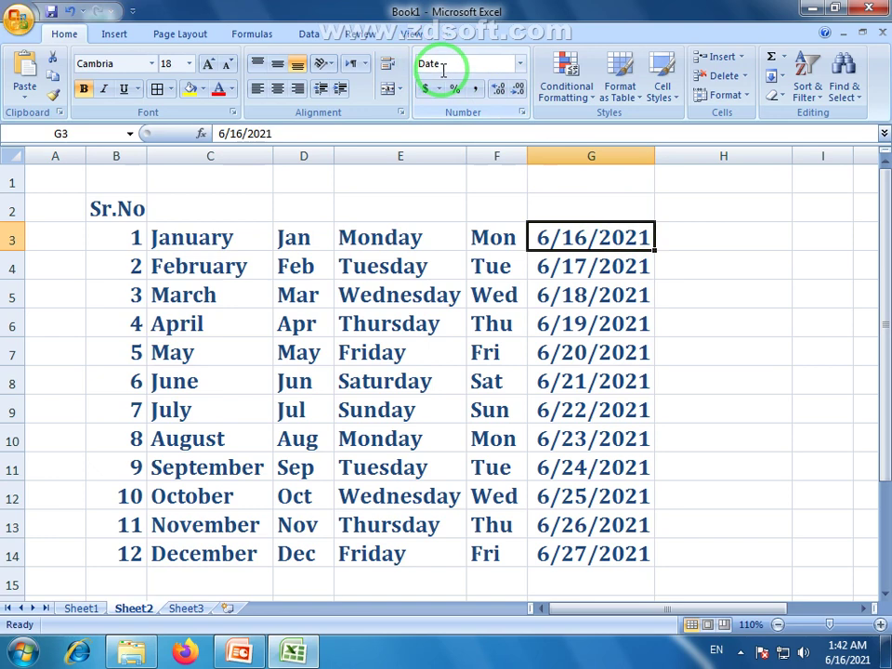
{"action": "left_click_drag", "start_coordinate": [584, 243], "coordinate": [597, 550]}
{"action": "left_click", "coordinate": [599, 233]}
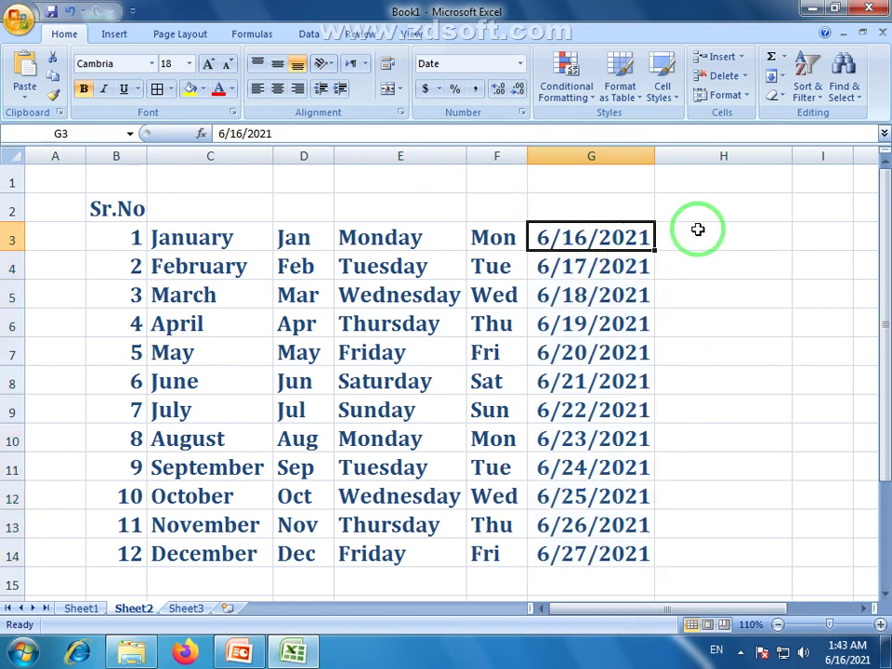
- Insert the current date 6/16/2021 in cell H3
{"action": "left_click", "coordinate": [733, 235]}
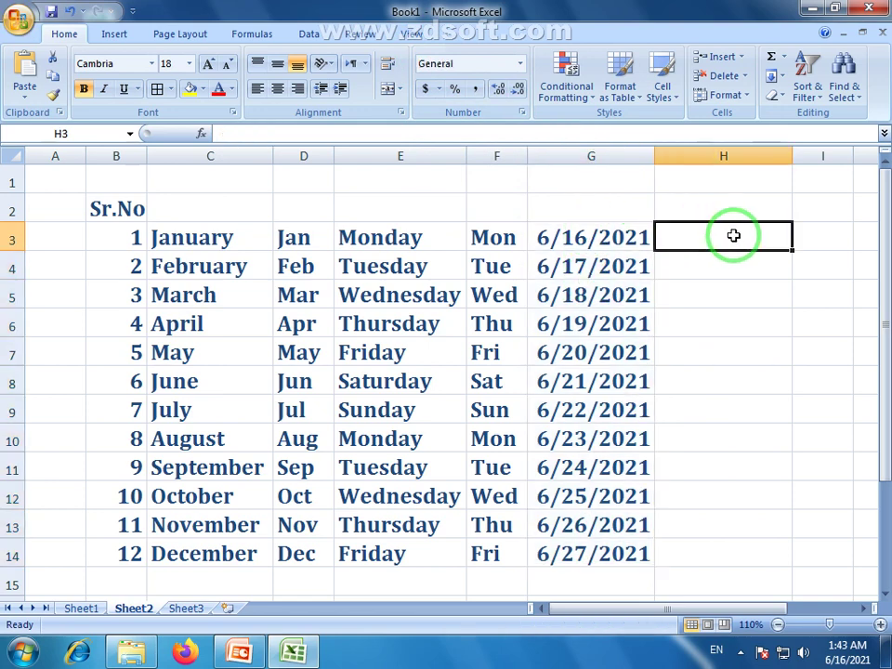
{"action": "key", "text": "ctrl+semicolon"}
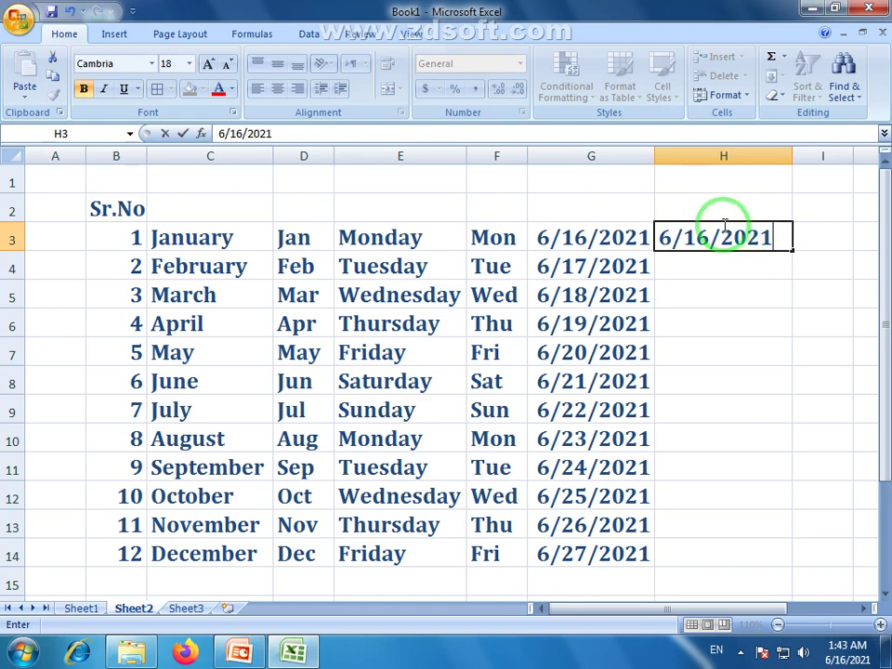
{"action": "left_click", "coordinate": [746, 291]}
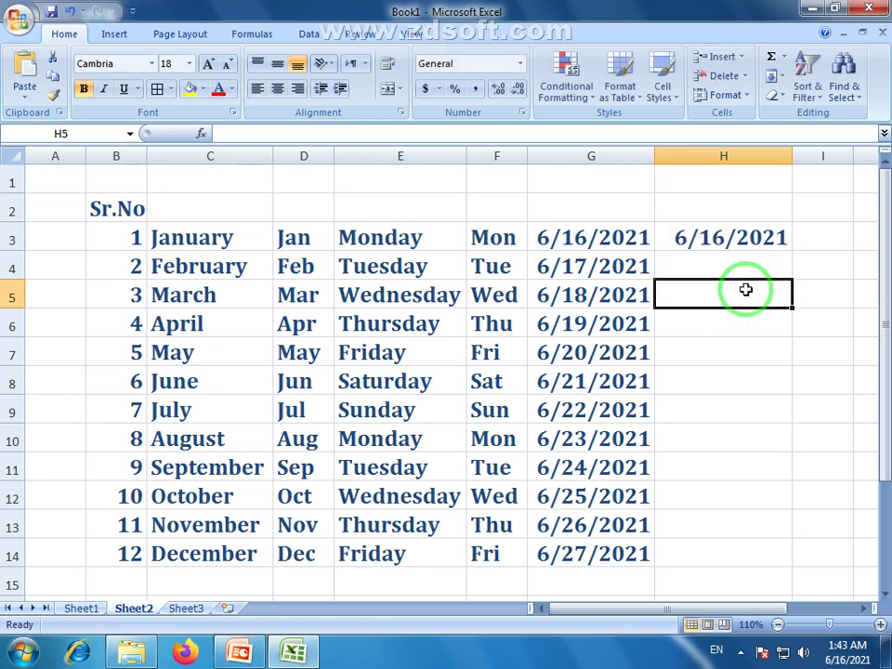
{"action": "left_click", "coordinate": [742, 237]}
- Apply the Long Date format to H3 and widen column H to fit the full weekday and date
{"action": "left_click_drag", "start_coordinate": [737, 607], "coordinate": [817, 607]}
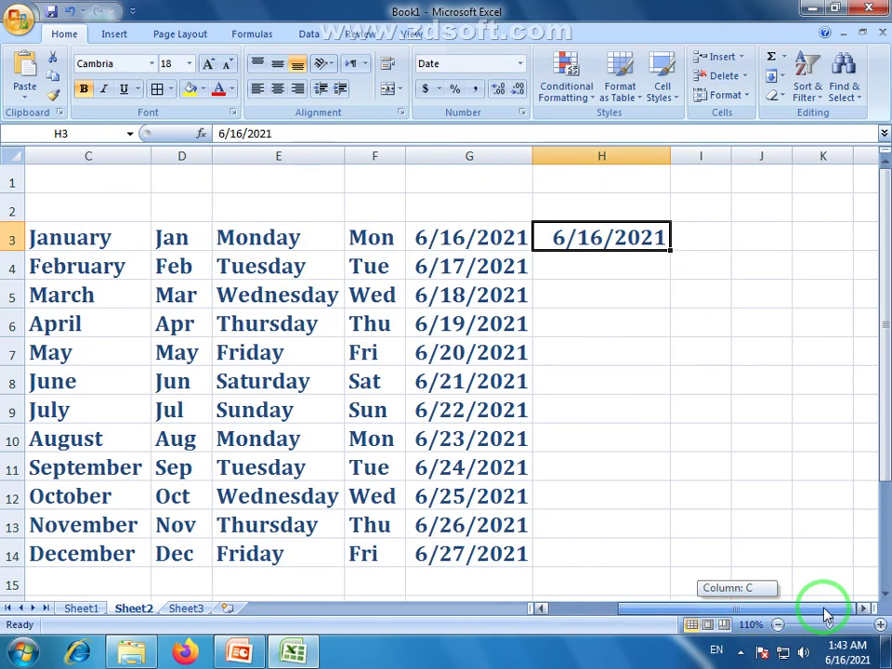
{"action": "mouse_move", "coordinate": [671, 159]}
{"action": "left_mouse_down"}
{"action": "mouse_move", "coordinate": [801, 167]}
{"action": "mouse_move", "coordinate": [671, 158]}
{"action": "left_mouse_up"}
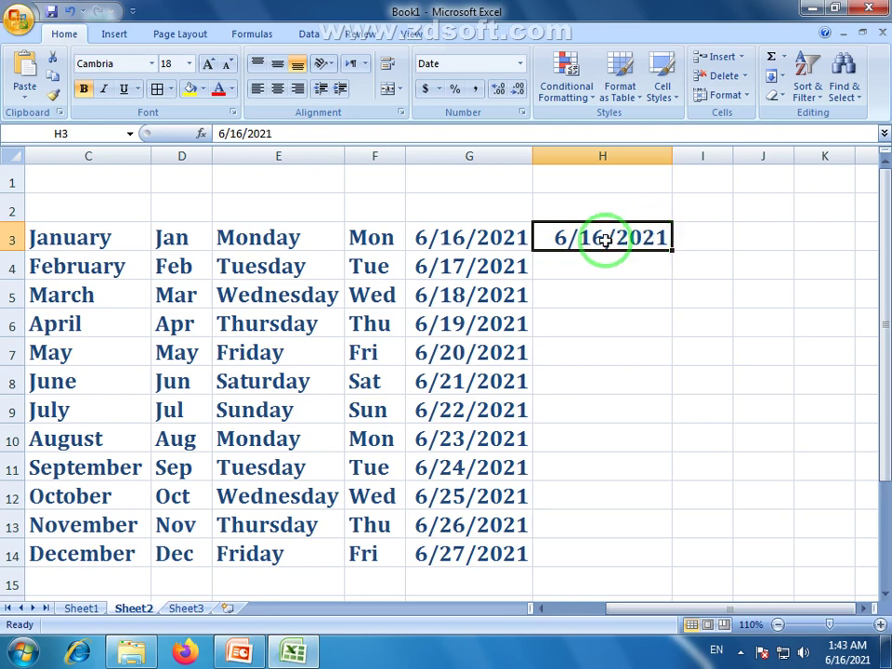
{"action": "left_click", "coordinate": [593, 268]}
{"action": "left_click", "coordinate": [600, 234]}
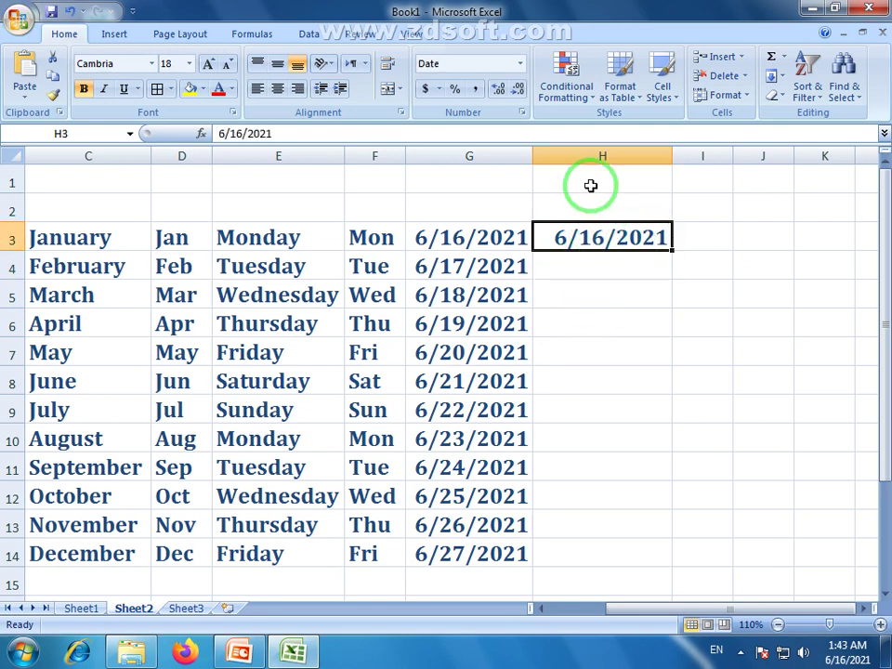
{"action": "left_click", "coordinate": [520, 63]}
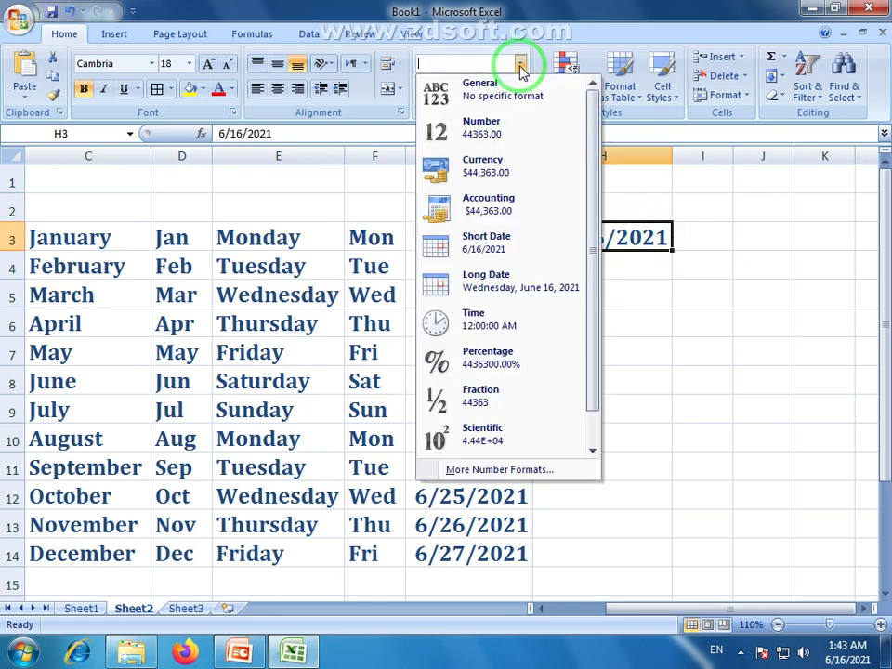
{"action": "left_click", "coordinate": [488, 277]}
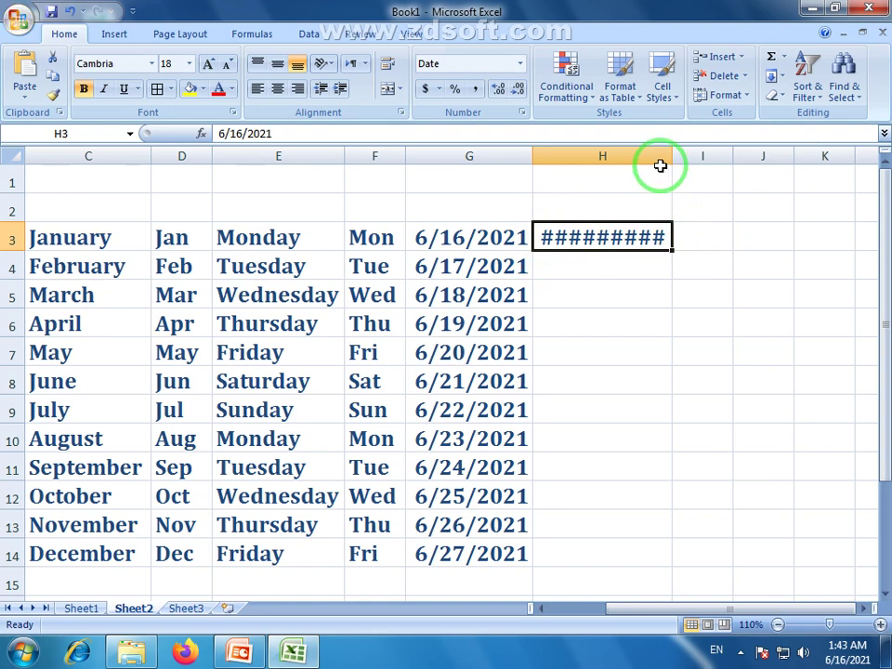
{"action": "left_click_drag", "start_coordinate": [670, 157], "coordinate": [673, 156]}
{"action": "left_click_drag", "start_coordinate": [764, 162], "coordinate": [837, 163]}
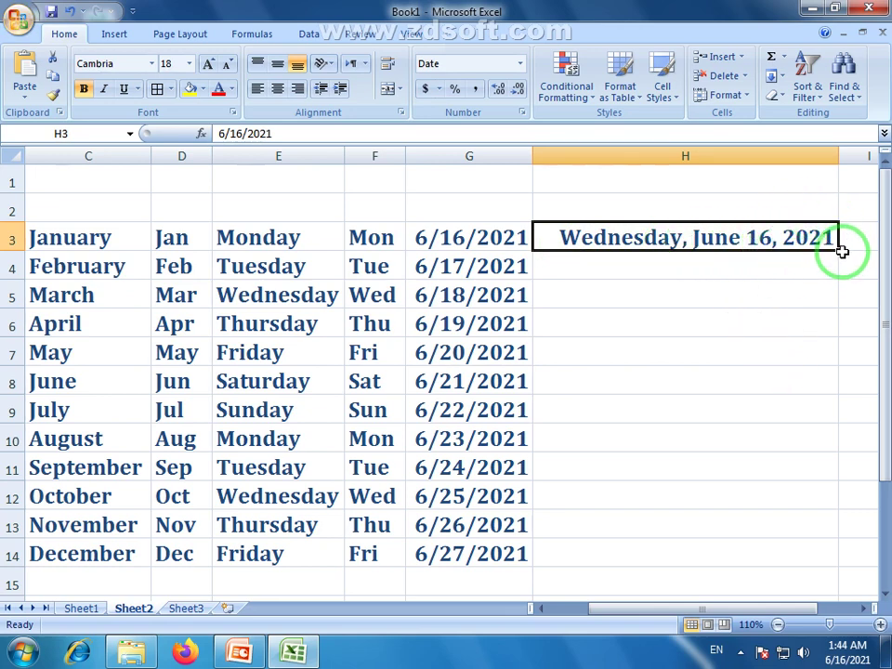
- Fill the long-format dates from H3 down to H14 and slightly narrow column H
{"action": "left_click_drag", "start_coordinate": [840, 249], "coordinate": [837, 558]}
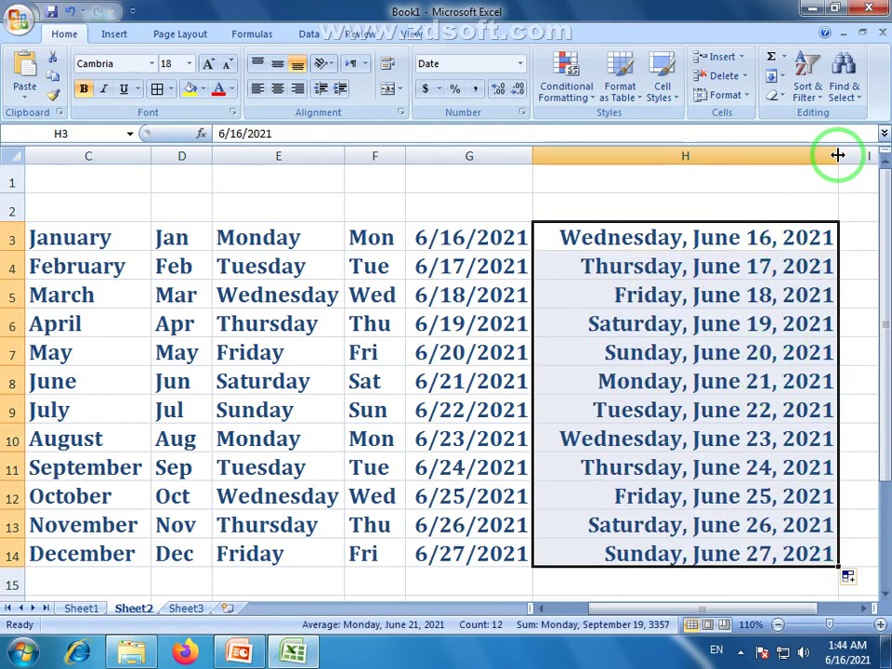
{"action": "left_click_drag", "start_coordinate": [836, 155], "coordinate": [826, 154]}
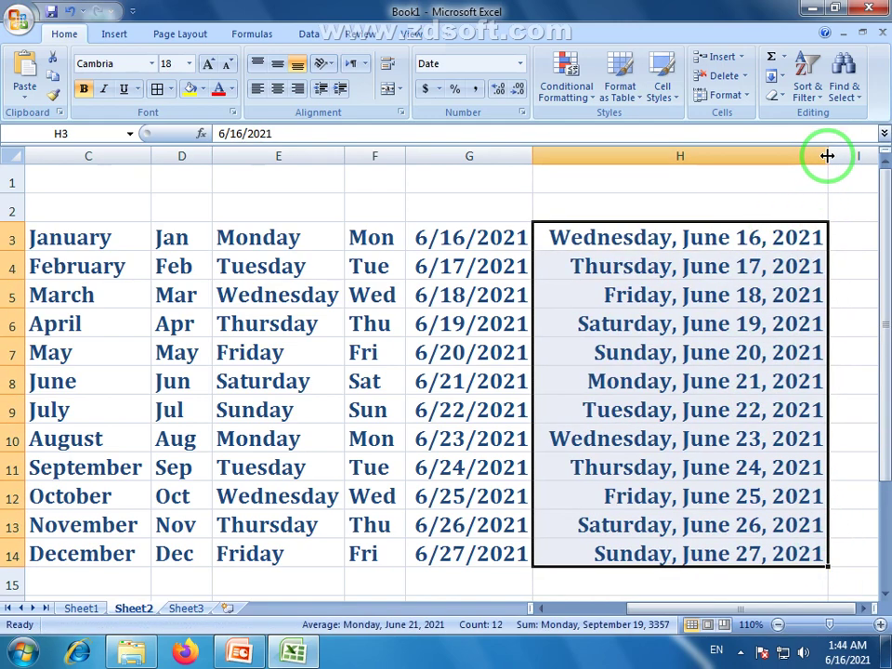
{"action": "left_click", "coordinate": [568, 584]}
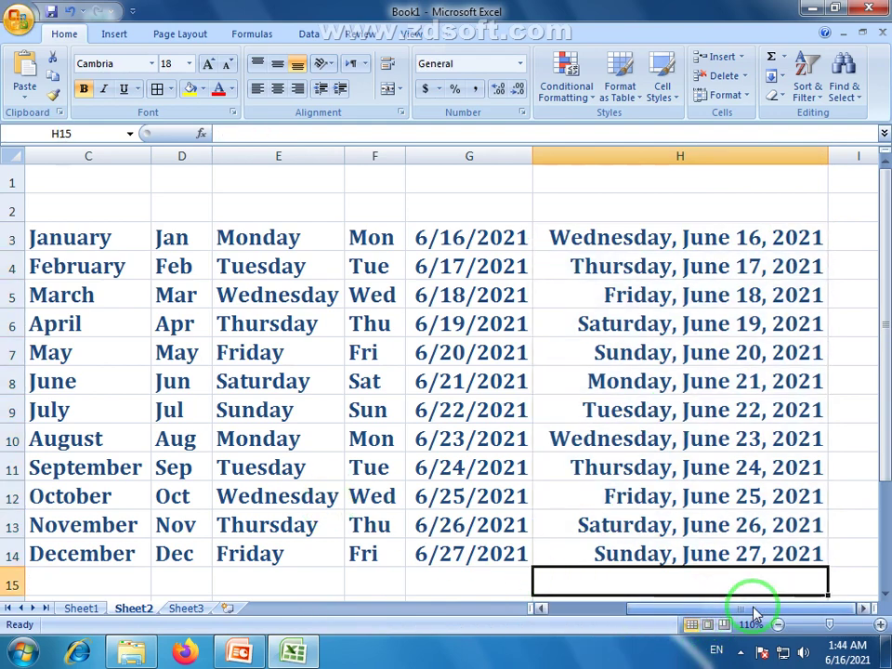
- Enter the time 8:00 in cell I3 beside the long-format dates
{"action": "left_click_drag", "start_coordinate": [787, 418], "coordinate": [878, 425]}
{"action": "left_click", "coordinate": [779, 624]}
{"action": "left_click", "coordinate": [678, 489]}
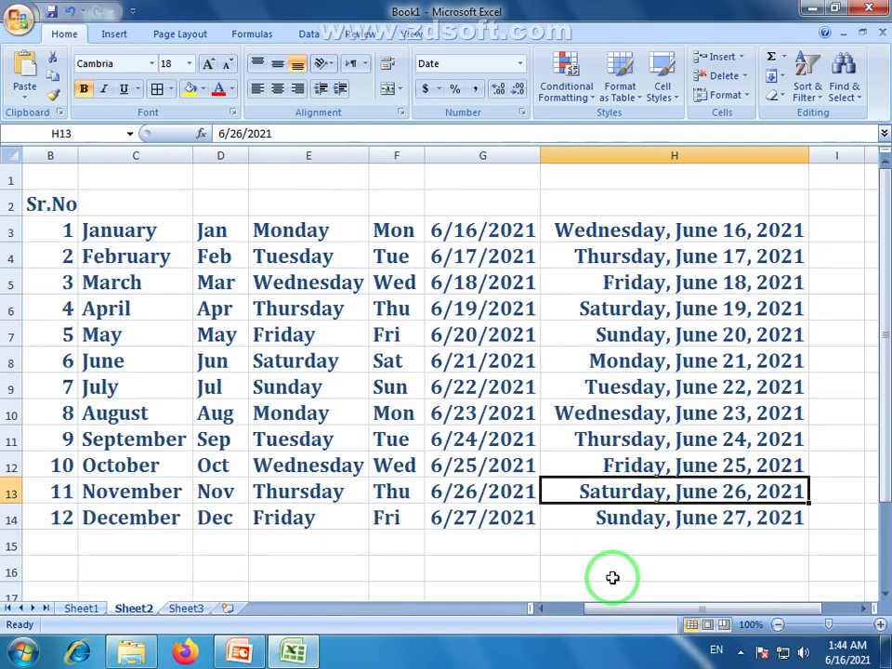
{"action": "scroll", "coordinate": [623, 613], "scroll_direction": "right", "scroll_amount": 2}
{"action": "left_click", "coordinate": [786, 224]}
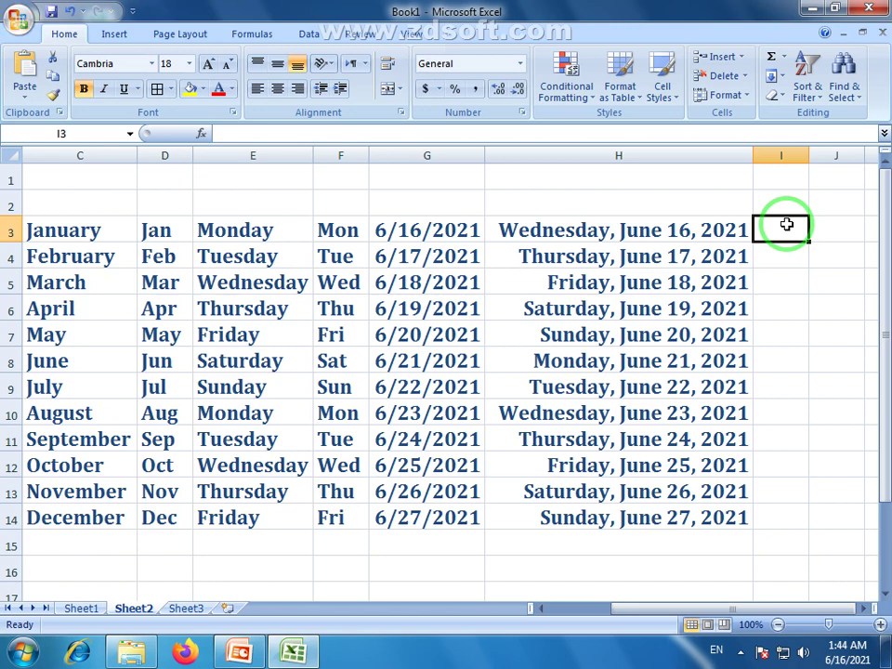
{"action": "type", "text": "8:00"}
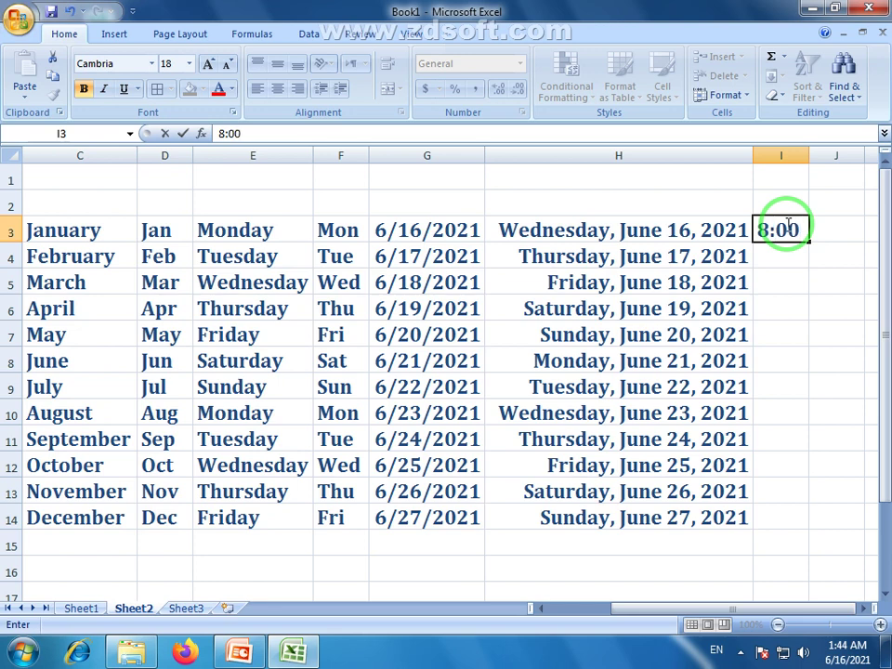
{"action": "key", "text": "Return"}
- Apply the Time number format to the 8:00 entry in cell I3
{"action": "left_click", "coordinate": [783, 235]}
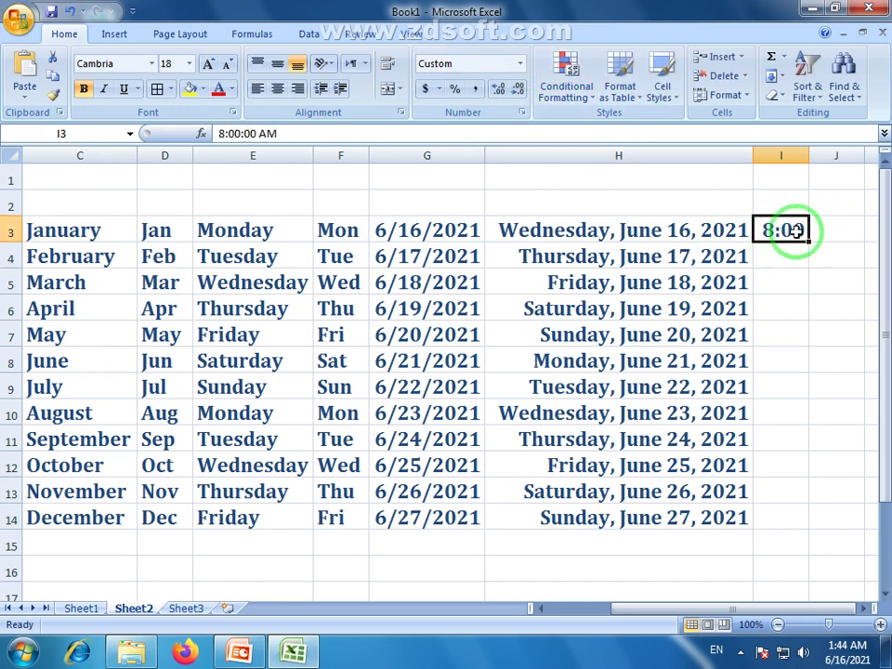
{"action": "left_click", "coordinate": [782, 259]}
{"action": "left_click", "coordinate": [786, 235]}
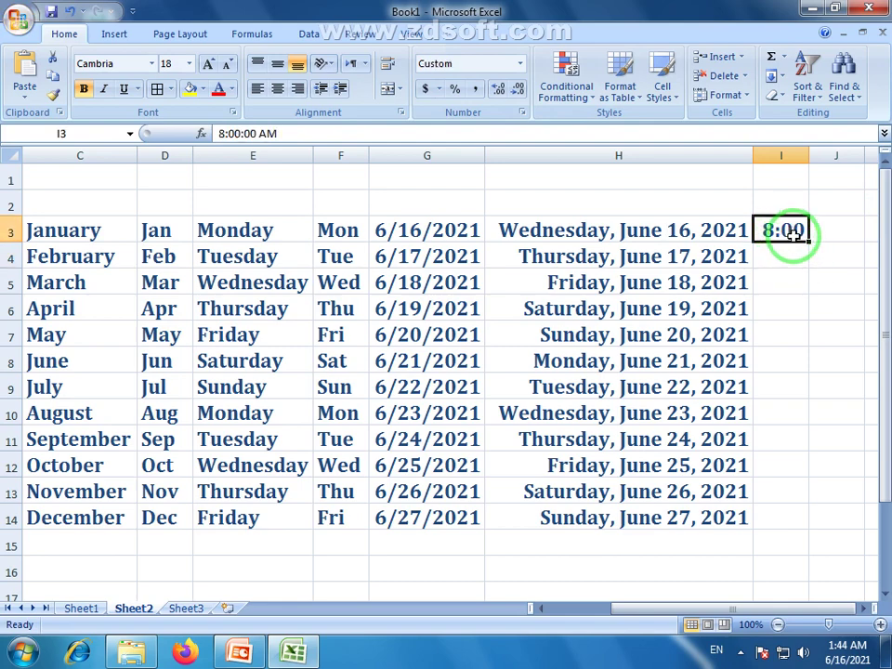
{"action": "left_click", "coordinate": [520, 64]}
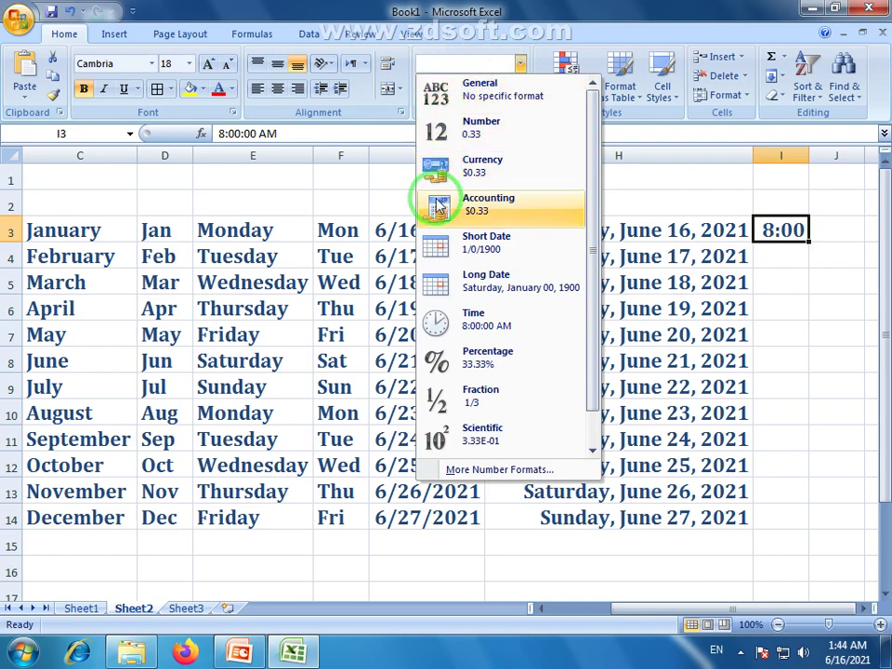
{"action": "left_click", "coordinate": [475, 327]}
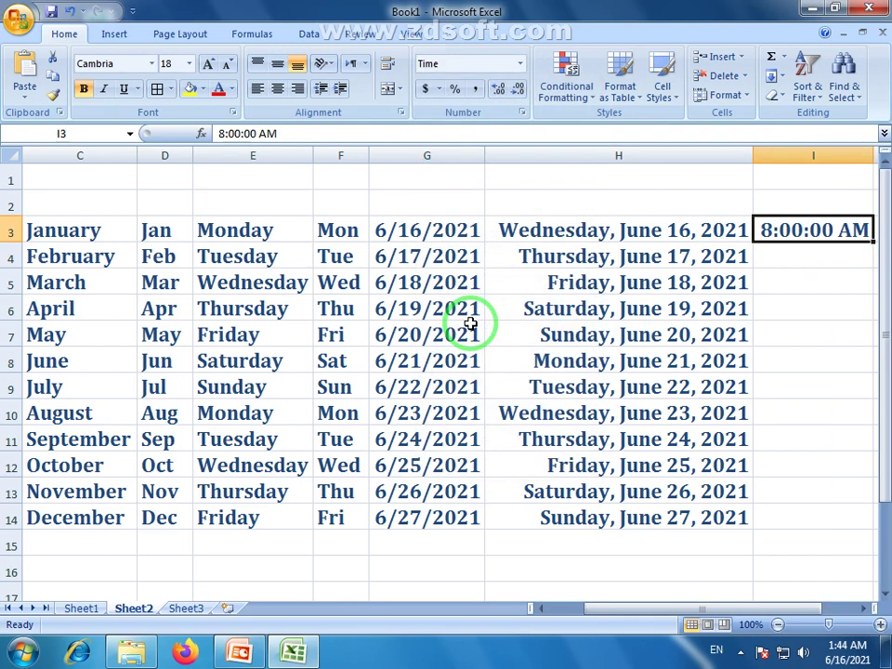
{"action": "left_click", "coordinate": [780, 247]}
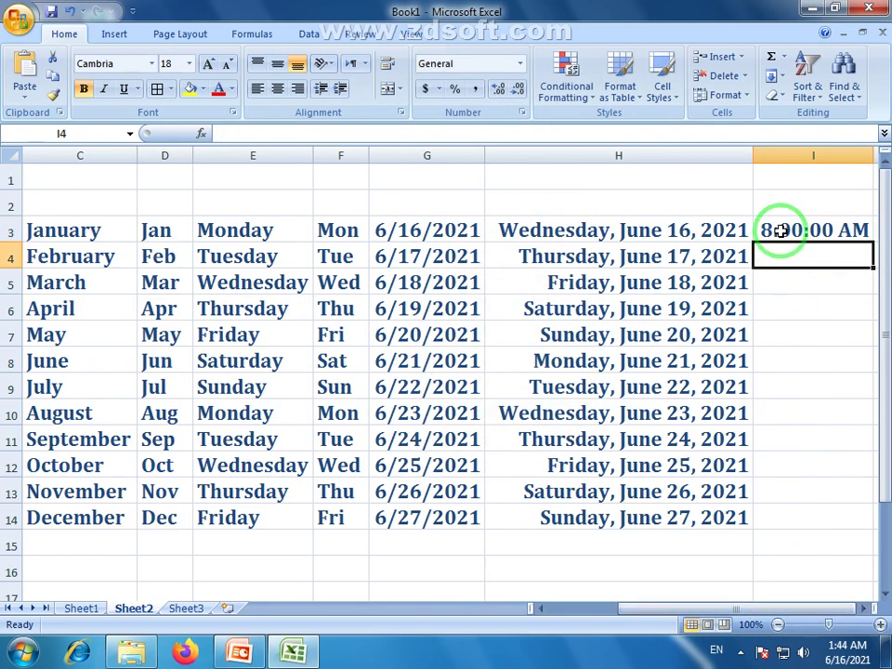
- Fill the hourly times from I3 down to I14 and widen column I to fit every time
{"action": "left_click", "coordinate": [865, 229]}
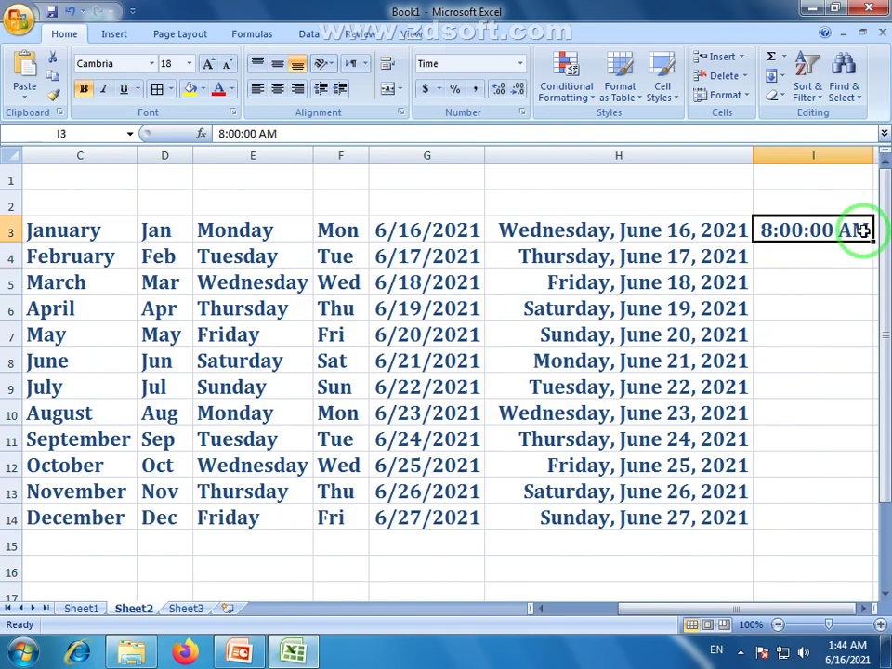
{"action": "left_click_drag", "start_coordinate": [871, 243], "coordinate": [868, 526]}
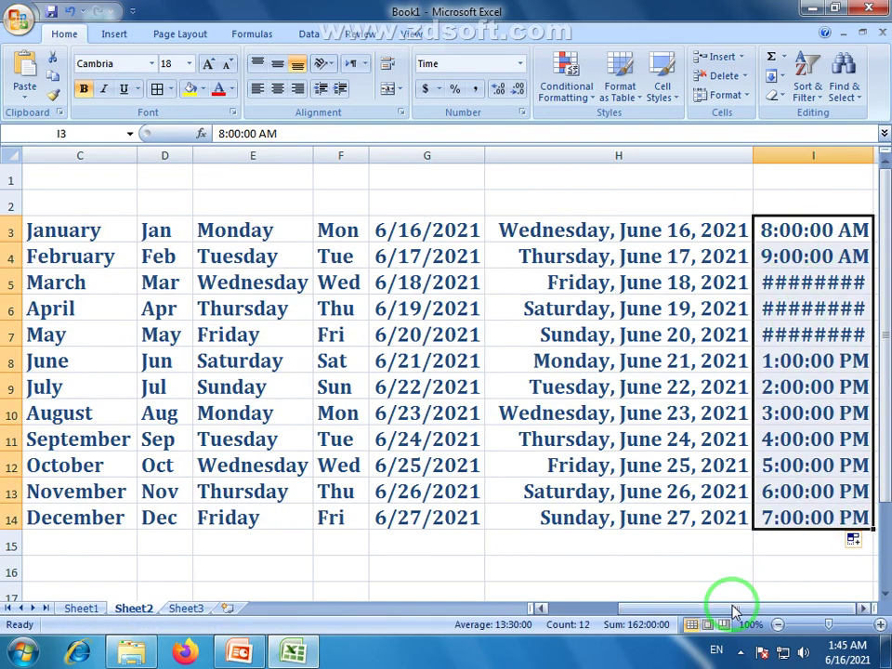
{"action": "left_click_drag", "start_coordinate": [871, 155], "coordinate": [878, 156]}
{"action": "left_click_drag", "start_coordinate": [810, 459], "coordinate": [794, 446]}
{"action": "left_click_drag", "start_coordinate": [651, 352], "coordinate": [655, 336]}
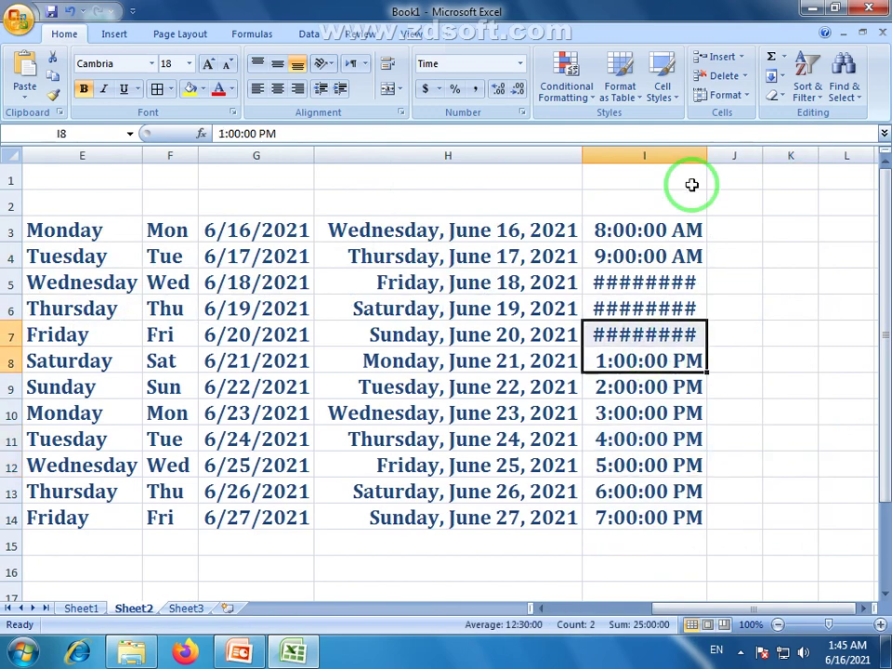
{"action": "mouse_move", "coordinate": [706, 163]}
{"action": "left_mouse_down"}
{"action": "mouse_move", "coordinate": [731, 164]}
{"action": "mouse_move", "coordinate": [716, 156]}
{"action": "left_mouse_up"}
{"action": "left_click", "coordinate": [632, 512]}
{"action": "left_click", "coordinate": [614, 571]}
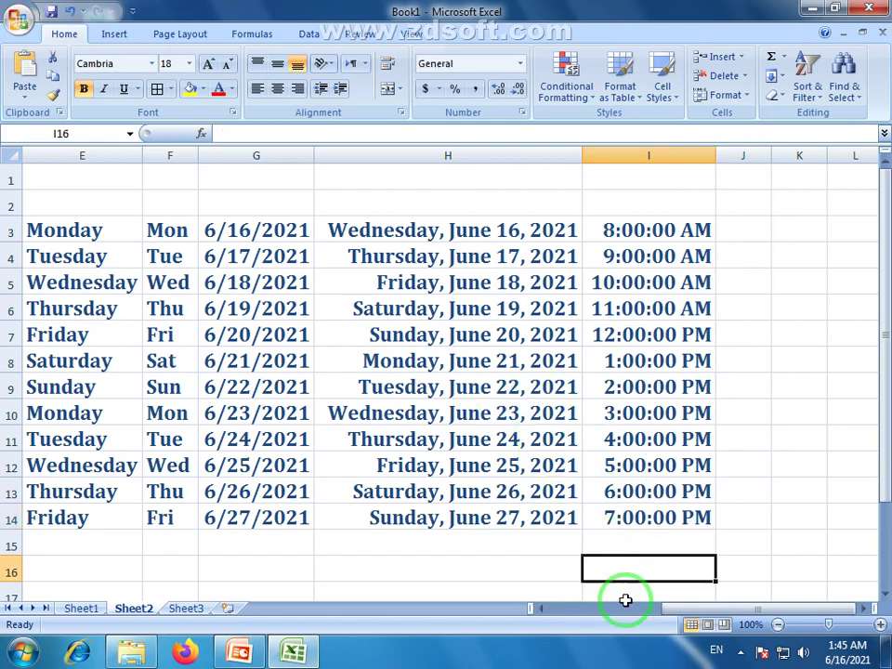
- Zoom the sheet out to 90% and widen column G to fit the short dates
{"action": "left_click_drag", "start_coordinate": [713, 610], "coordinate": [661, 612]}
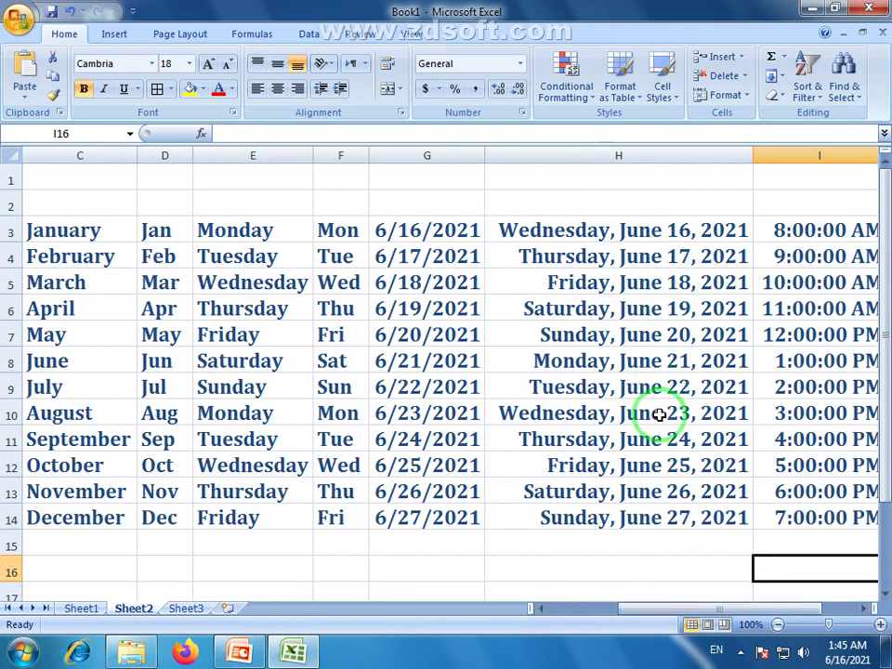
{"action": "left_click", "coordinate": [777, 624]}
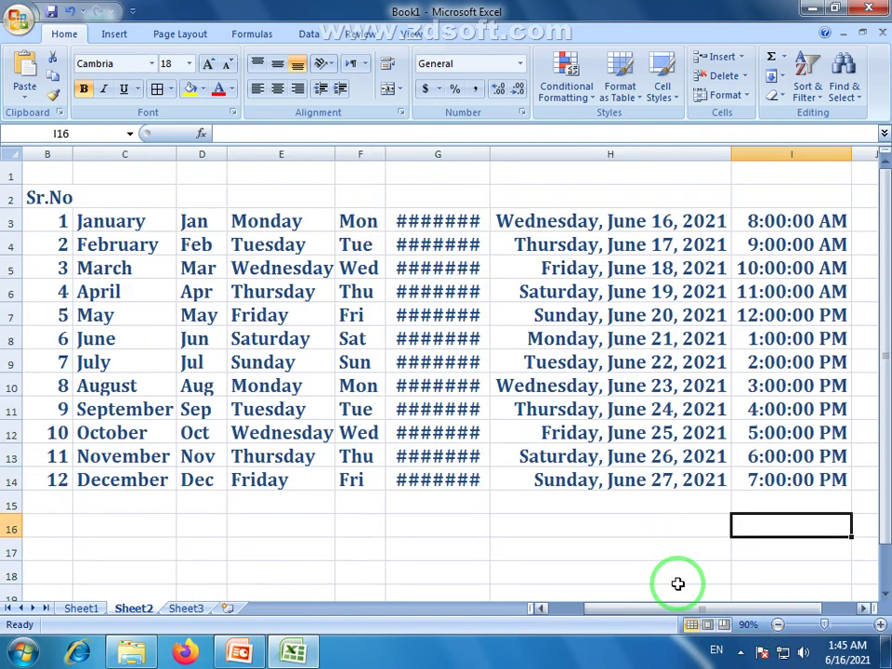
{"action": "left_click", "coordinate": [544, 547]}
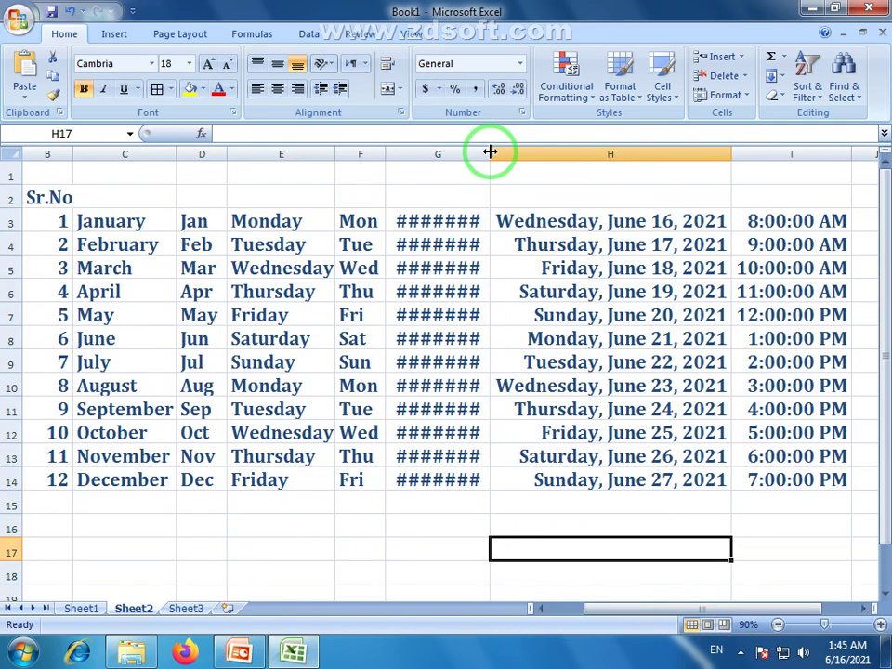
{"action": "left_click_drag", "start_coordinate": [489, 152], "coordinate": [501, 153]}
{"action": "left_click", "coordinate": [557, 520]}
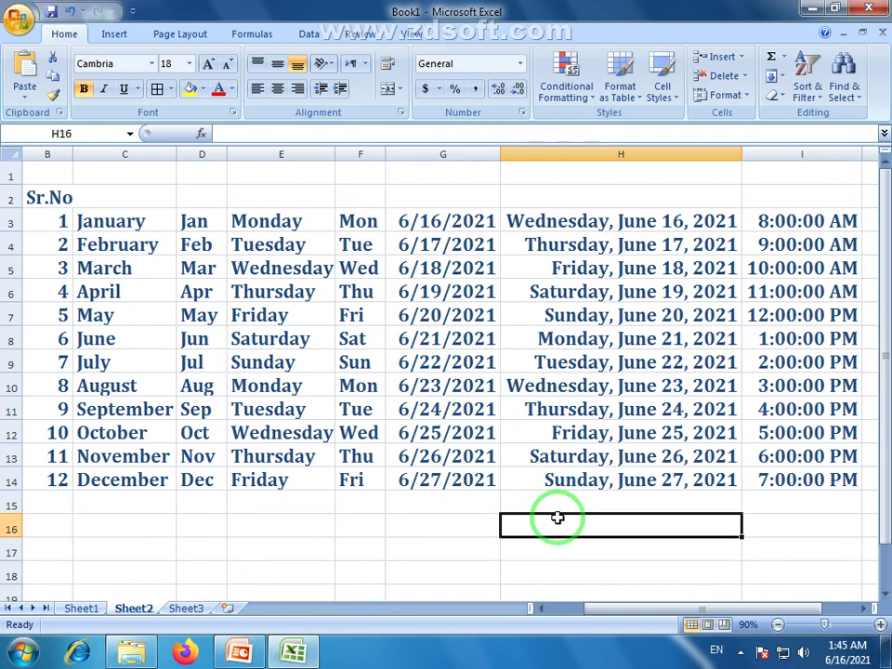
{"action": "left_click_drag", "start_coordinate": [672, 612], "coordinate": [675, 609]}
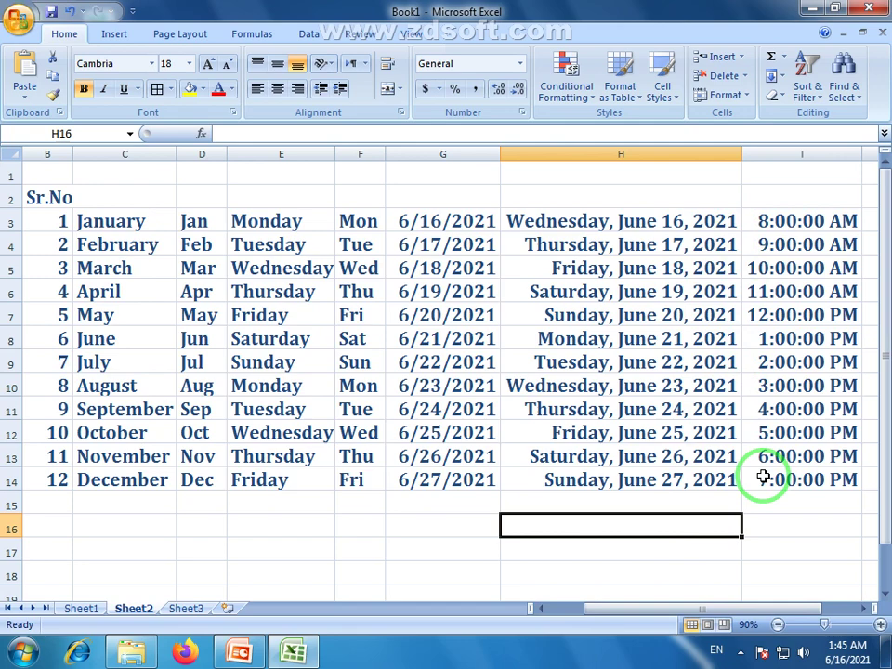
- Slightly widen the serial number column B
{"action": "left_click_drag", "start_coordinate": [56, 216], "coordinate": [790, 480]}
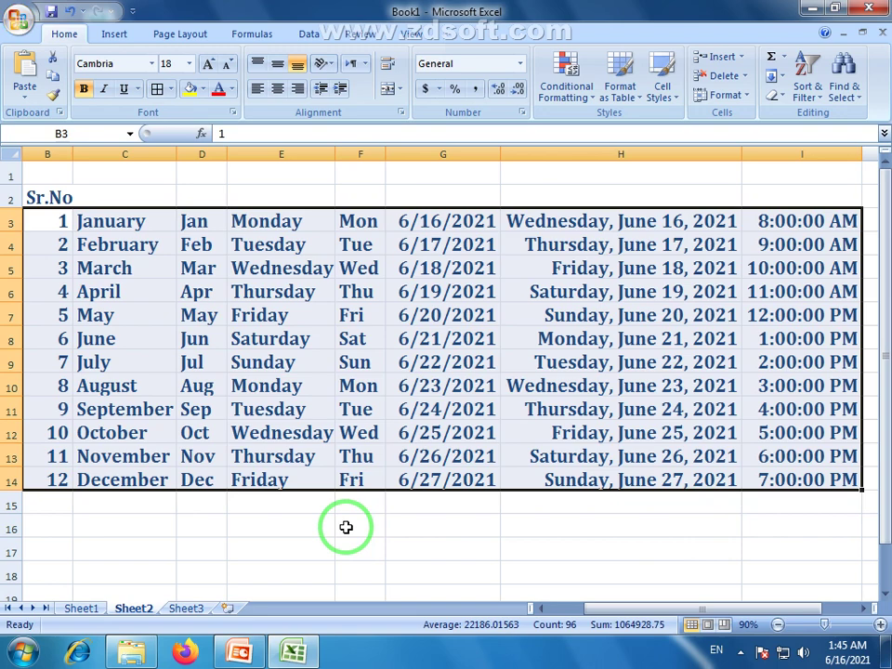
{"action": "left_click", "coordinate": [115, 338]}
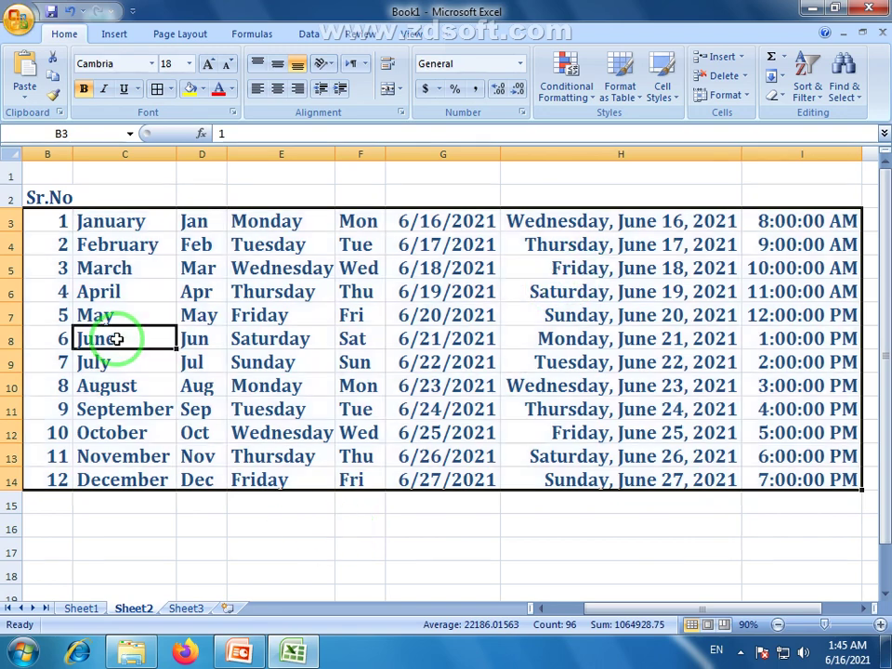
{"action": "left_click_drag", "start_coordinate": [73, 154], "coordinate": [80, 155]}
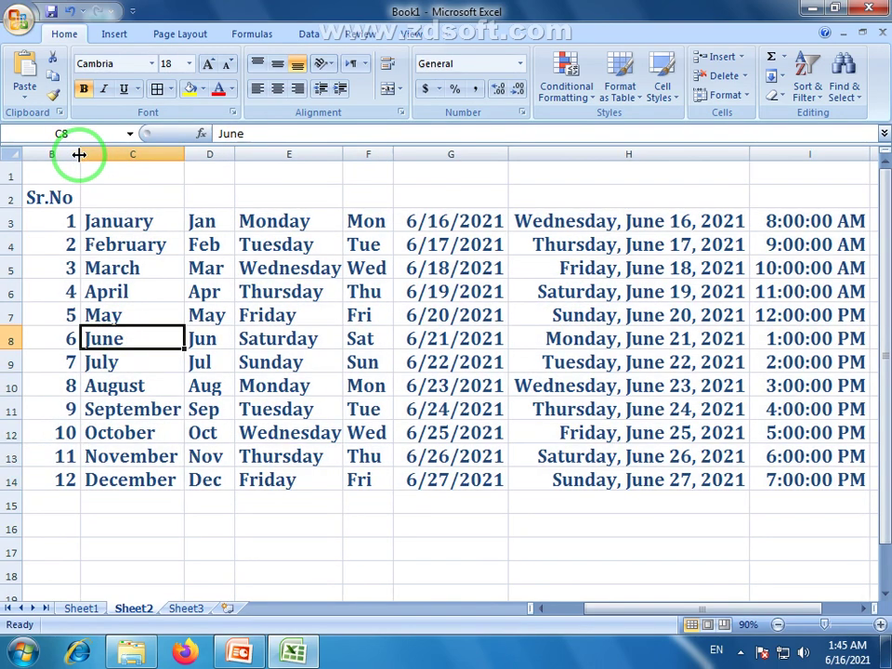
- Center the contents of the whole table B2:I14 horizontally
{"action": "left_click_drag", "start_coordinate": [42, 199], "coordinate": [803, 474]}
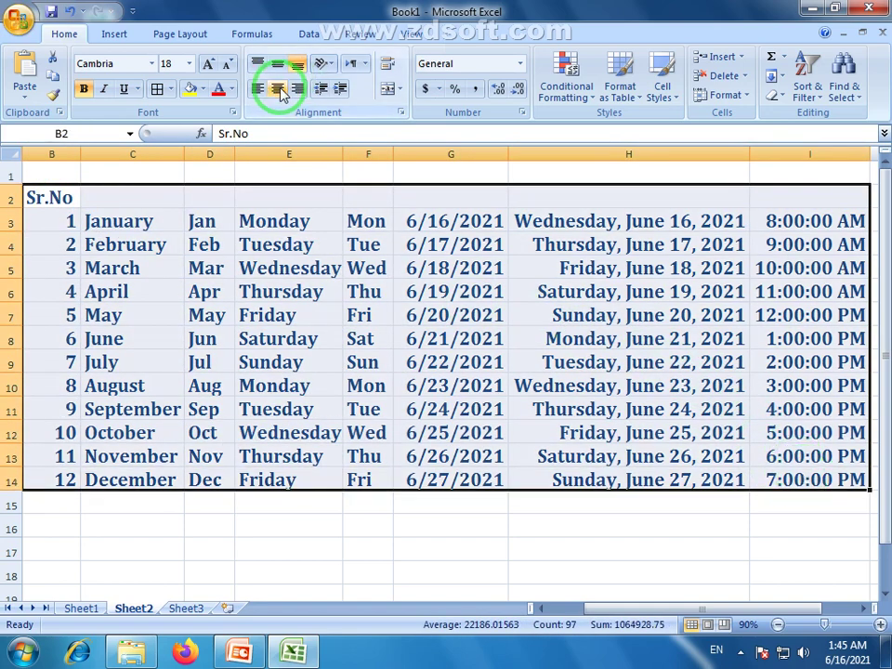
{"action": "left_click", "coordinate": [277, 88]}
{"action": "left_click", "coordinate": [307, 338]}
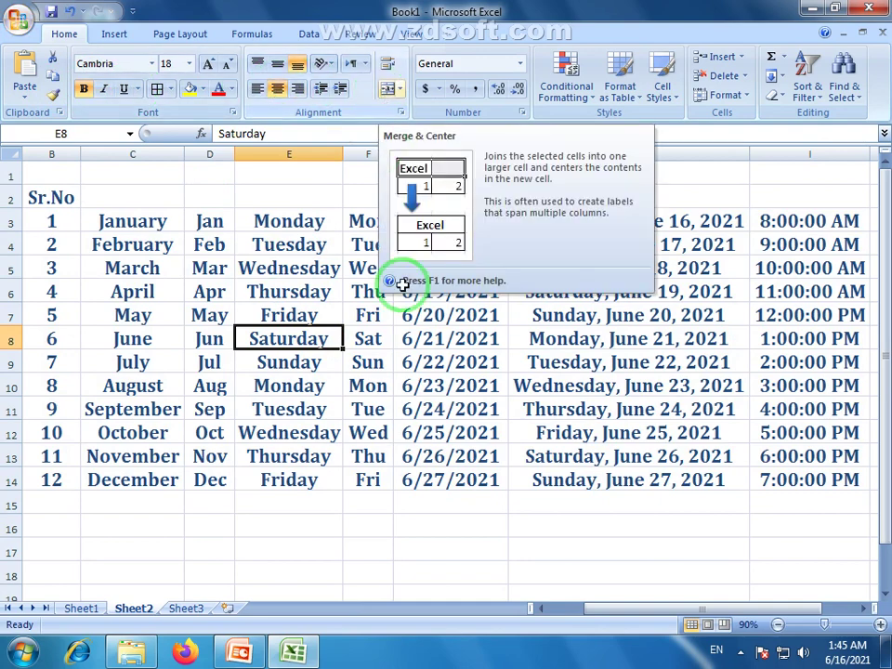
{"action": "left_click", "coordinate": [302, 384]}
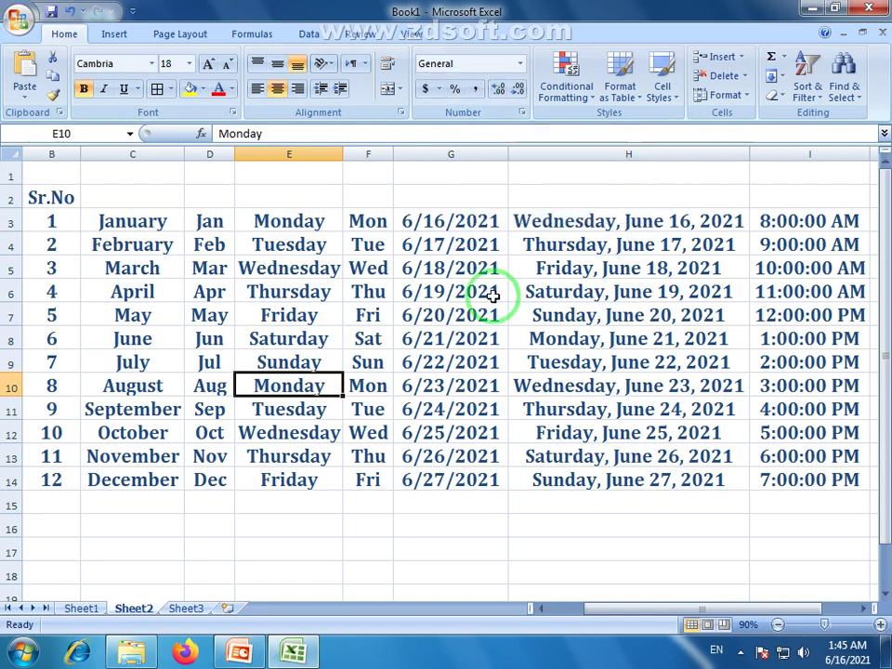
{"action": "left_click", "coordinate": [363, 429]}
- Review the serial number column and the full and short month name columns
{"action": "left_click", "coordinate": [51, 198]}
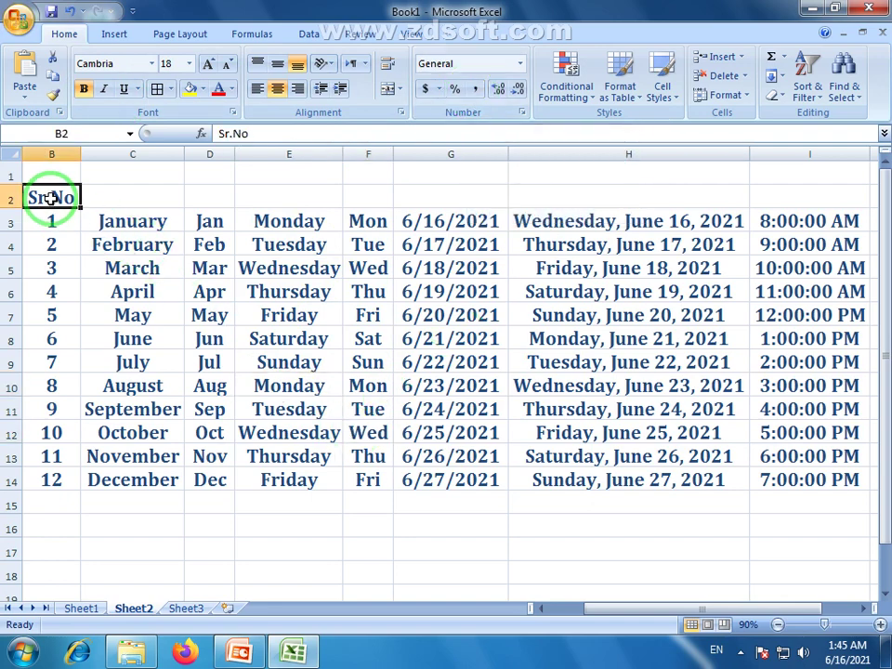
{"action": "left_click_drag", "start_coordinate": [53, 198], "coordinate": [52, 479]}
{"action": "left_click_drag", "start_coordinate": [133, 243], "coordinate": [133, 456]}
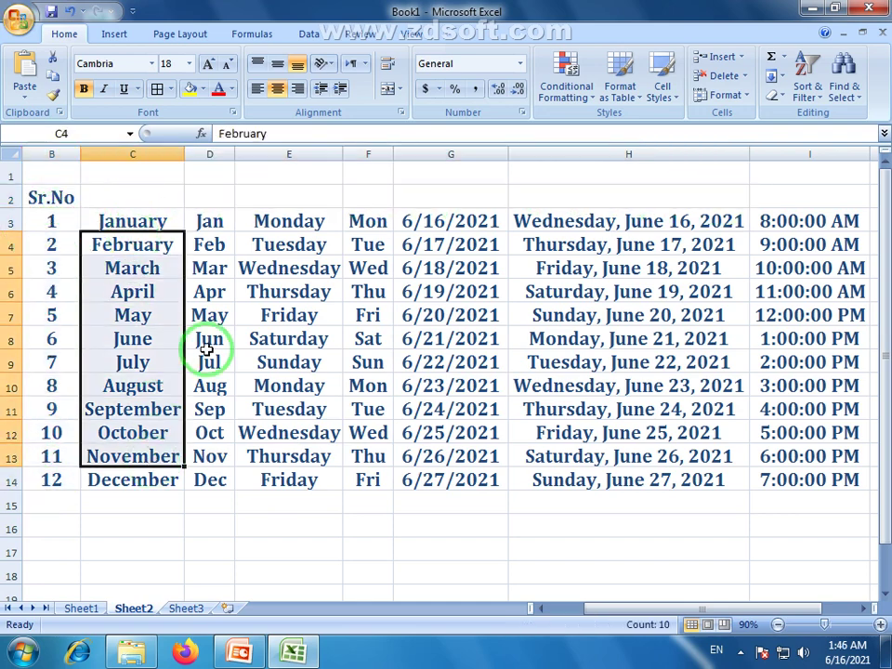
{"action": "left_click", "coordinate": [209, 315]}
{"action": "left_click", "coordinate": [126, 196]}
{"action": "left_click", "coordinate": [149, 225]}
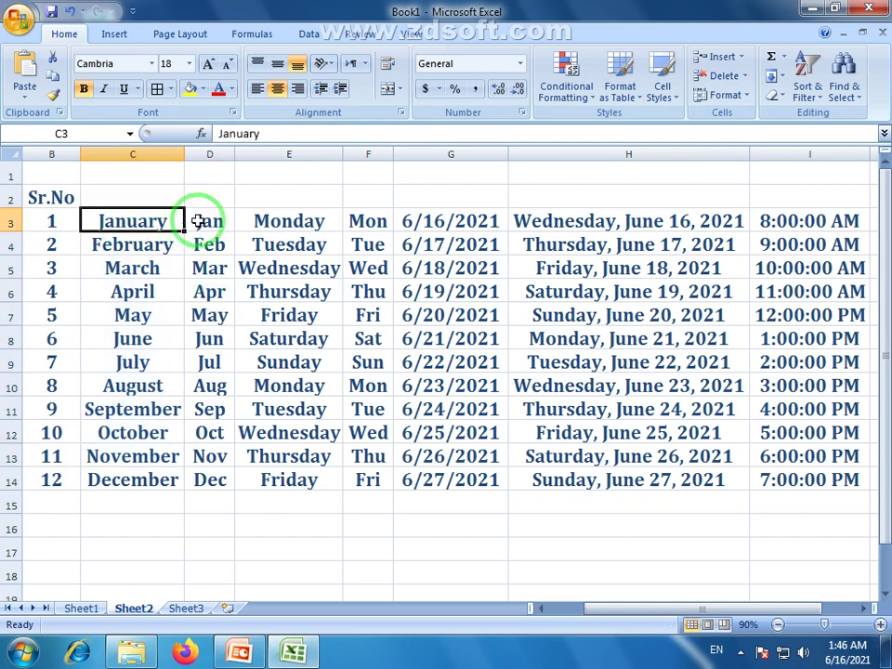
{"action": "left_click", "coordinate": [214, 221]}
{"action": "left_click", "coordinate": [140, 216]}
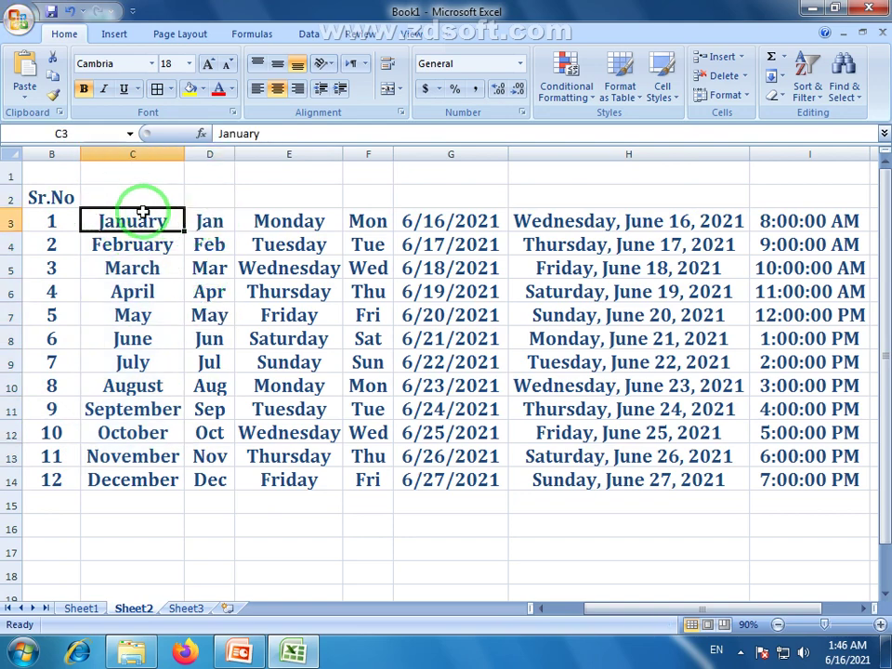
- Merge and center C2:D2 above the two month columns and enter the heading Months
{"action": "left_click_drag", "start_coordinate": [126, 195], "coordinate": [199, 199]}
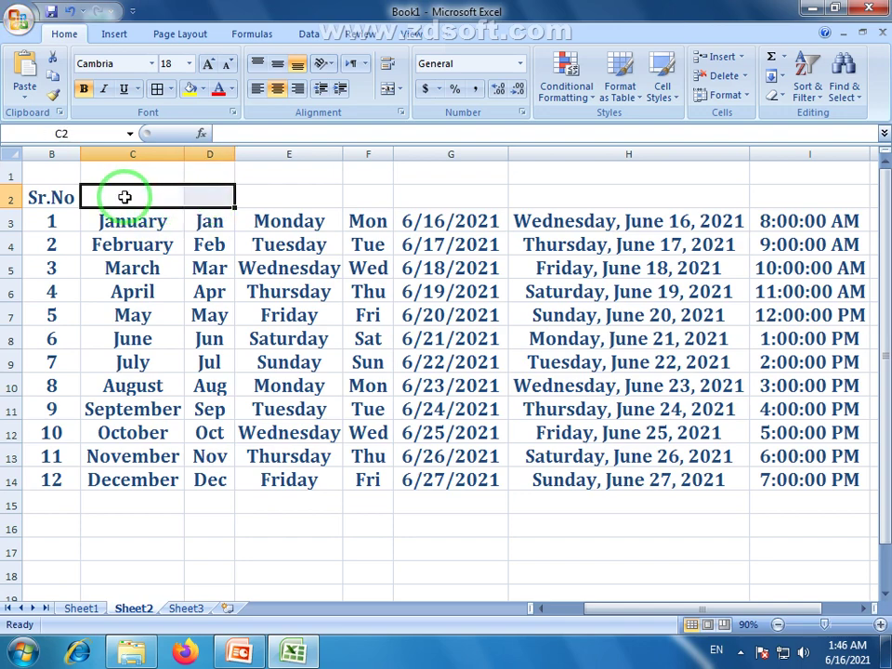
{"action": "left_click", "coordinate": [209, 195]}
{"action": "left_click_drag", "start_coordinate": [157, 198], "coordinate": [196, 201]}
{"action": "left_click", "coordinate": [208, 195]}
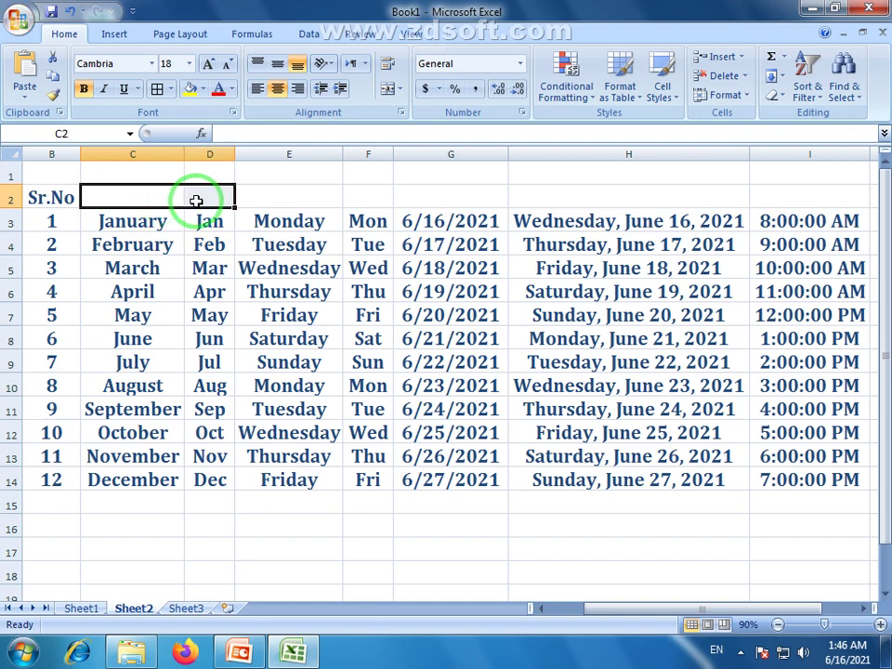
{"action": "left_click", "coordinate": [200, 222]}
{"action": "left_click_drag", "start_coordinate": [140, 194], "coordinate": [217, 197]}
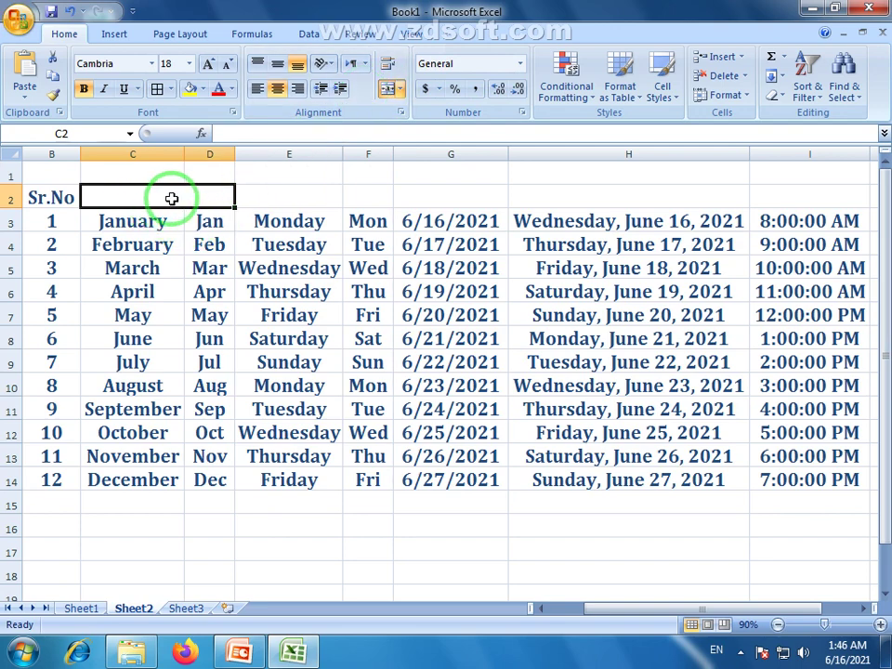
{"action": "type", "text": "Months"}
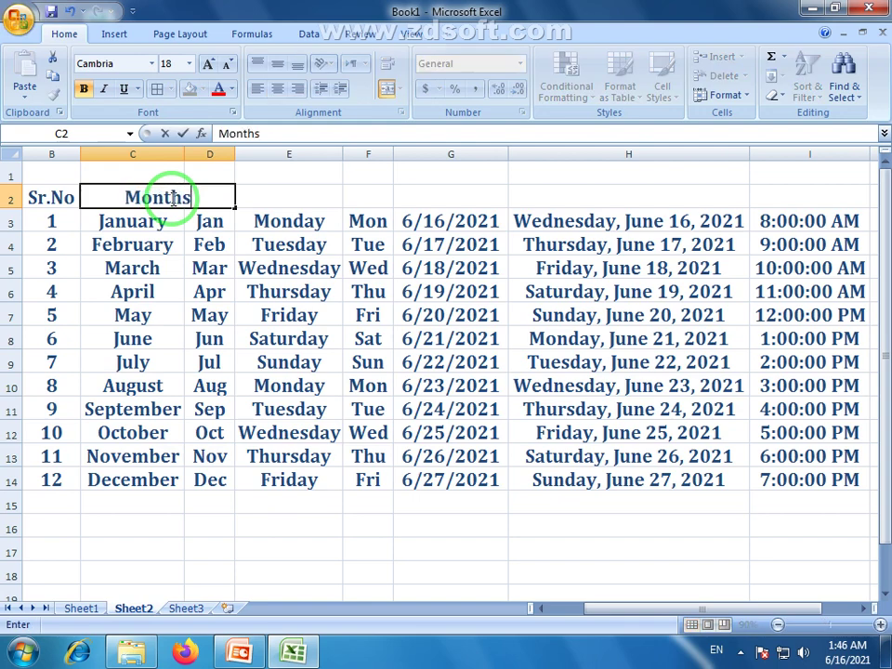
{"action": "left_click", "coordinate": [278, 242]}
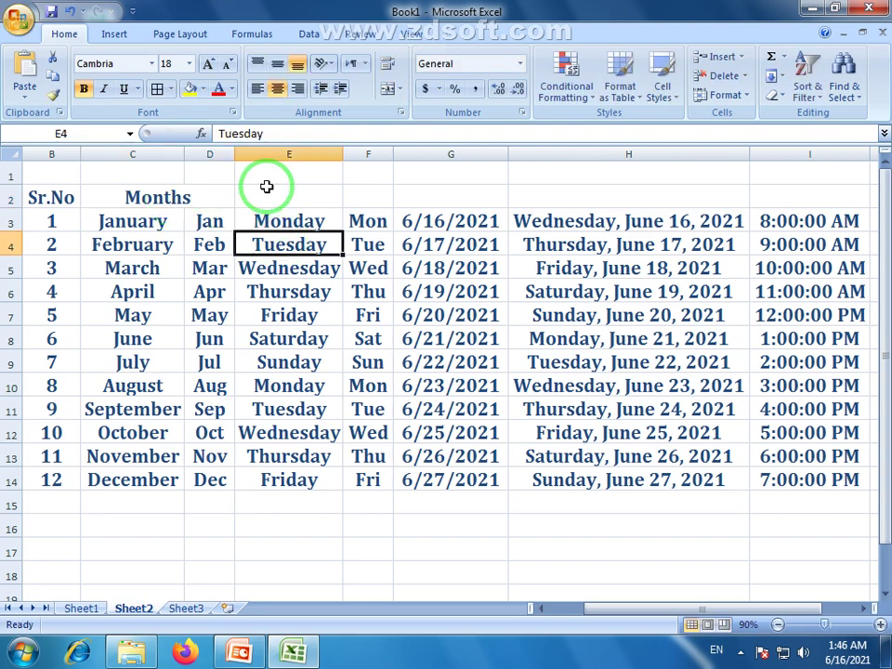
- Merge and center E2:F2 above the weekday columns and enter the heading Days
{"action": "left_click", "coordinate": [275, 197]}
{"action": "left_click_drag", "start_coordinate": [367, 208], "coordinate": [370, 201]}
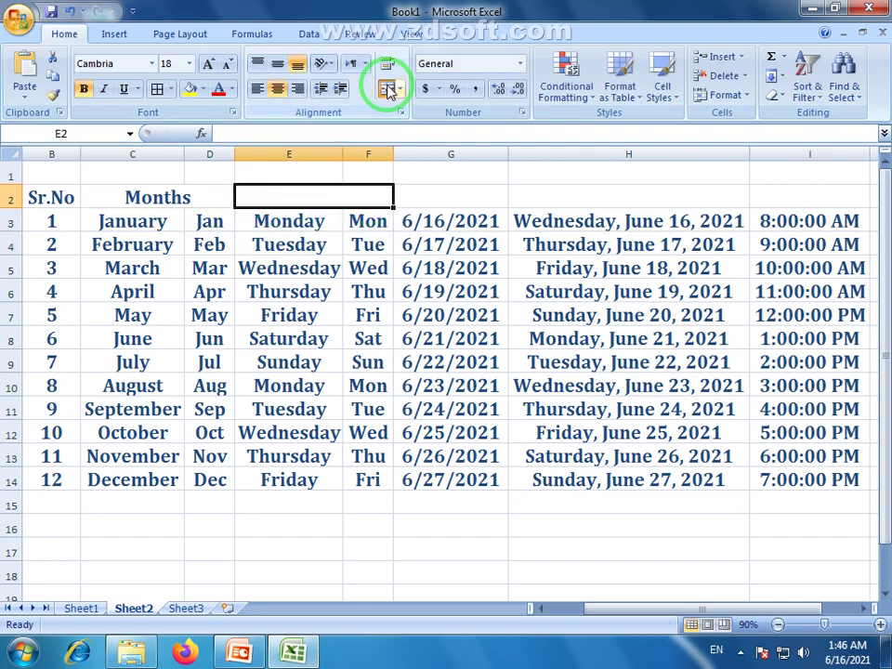
{"action": "type", "text": "Days"}
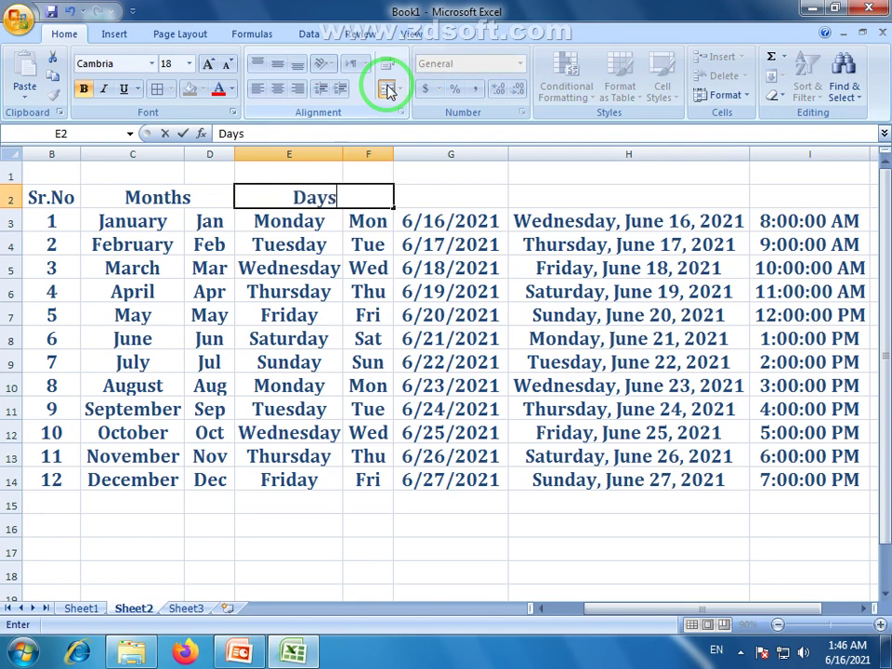
- Merge and center G2:H2 above the short and long date columns and enter the heading Date
{"action": "left_click", "coordinate": [477, 191]}
{"action": "left_click_drag", "start_coordinate": [477, 192], "coordinate": [643, 197]}
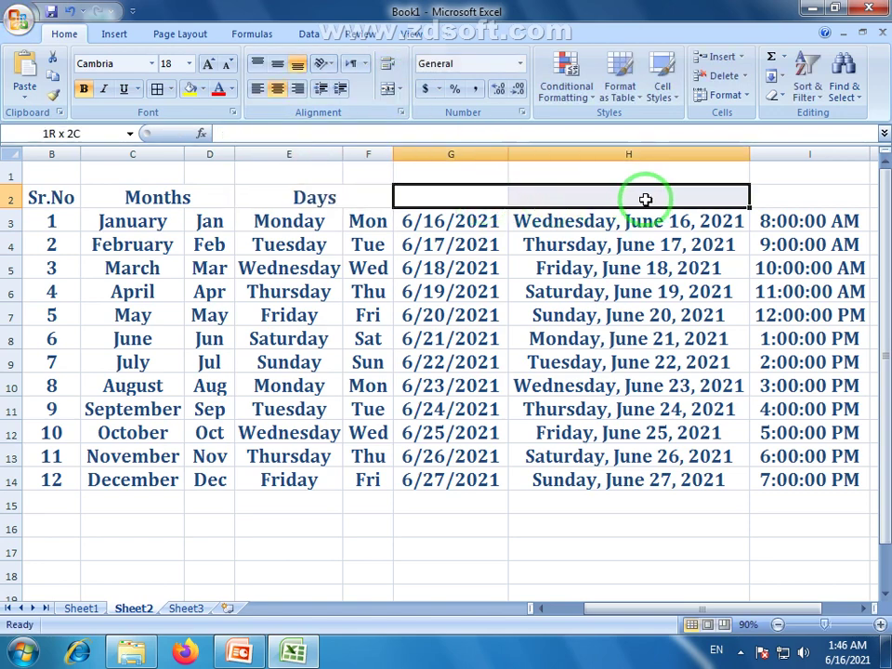
{"action": "left_click", "coordinate": [387, 88]}
{"action": "type", "text": "Date"}
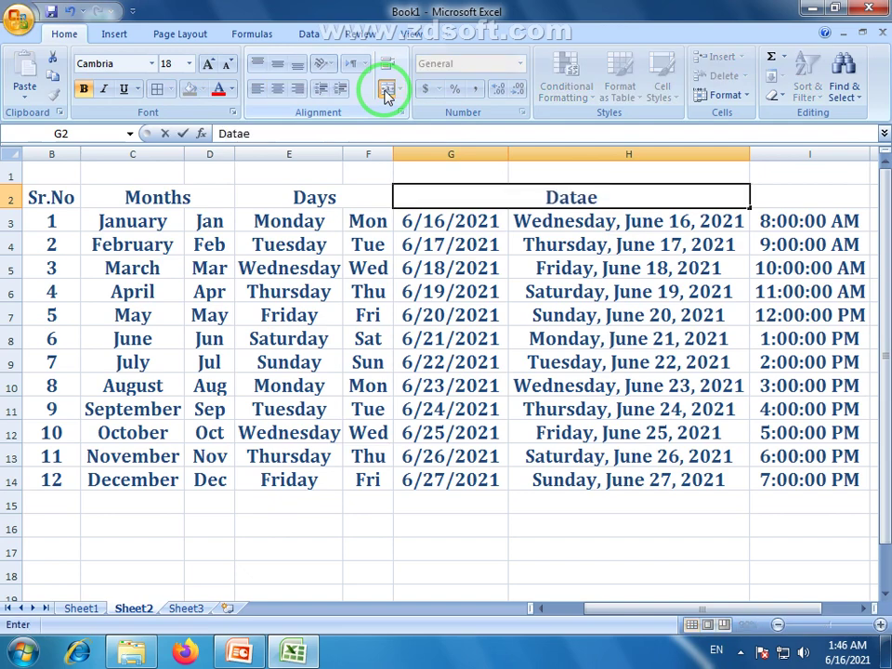
{"action": "left_click", "coordinate": [516, 265]}
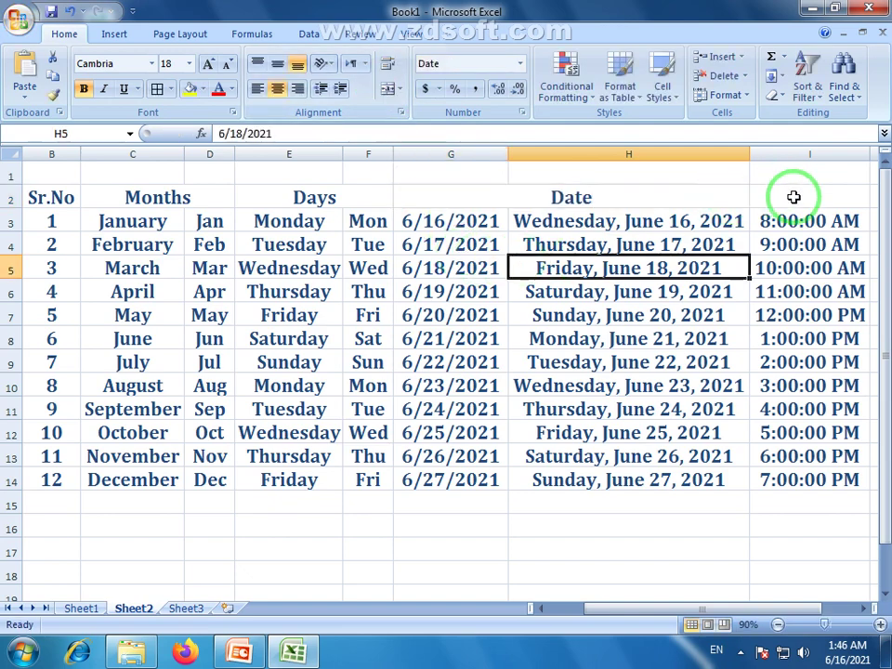
- Enter the heading Time in cell I2 above the time column
{"action": "left_click", "coordinate": [816, 202]}
{"action": "type", "text": "Ti"}
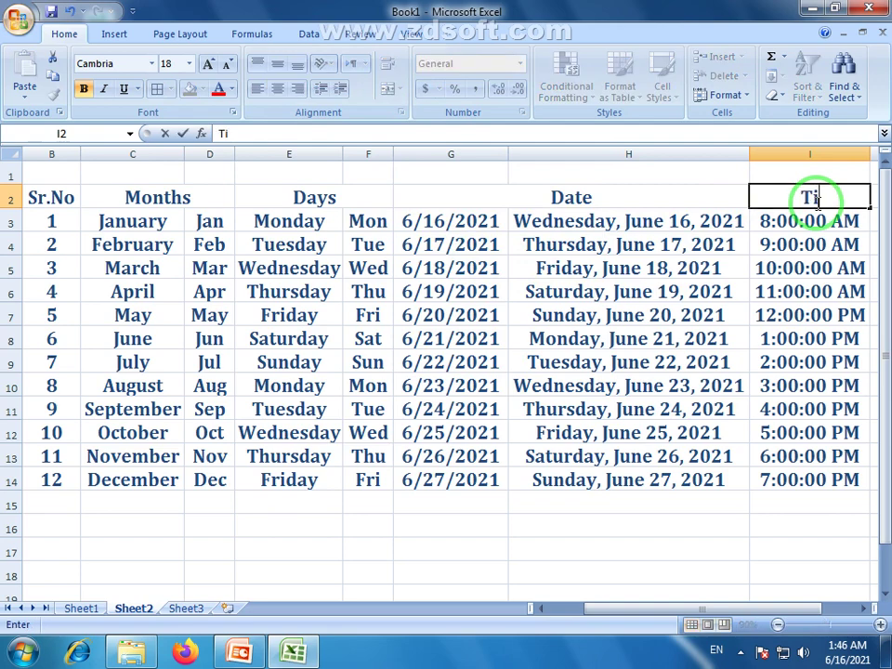
{"action": "type", "text": "me"}
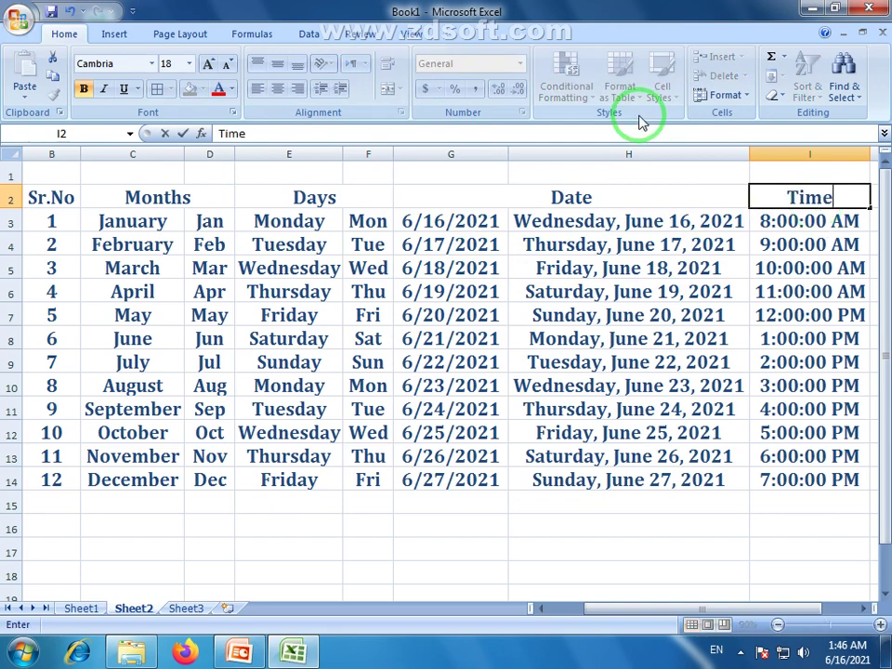
{"action": "left_click", "coordinate": [604, 399]}
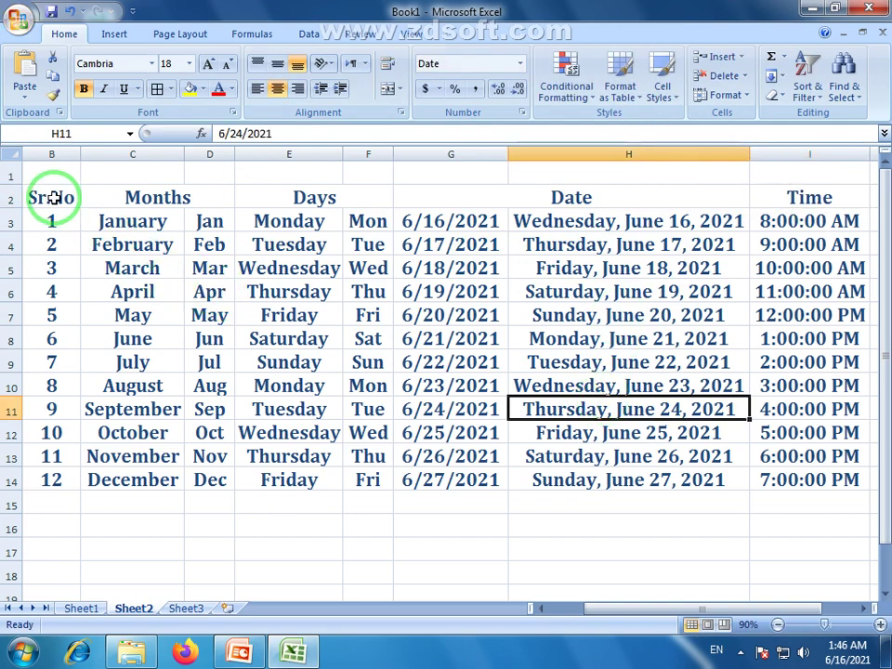
- Set the font color of the table's data cells B3:I14 to black
{"action": "left_click_drag", "start_coordinate": [51, 197], "coordinate": [809, 192]}
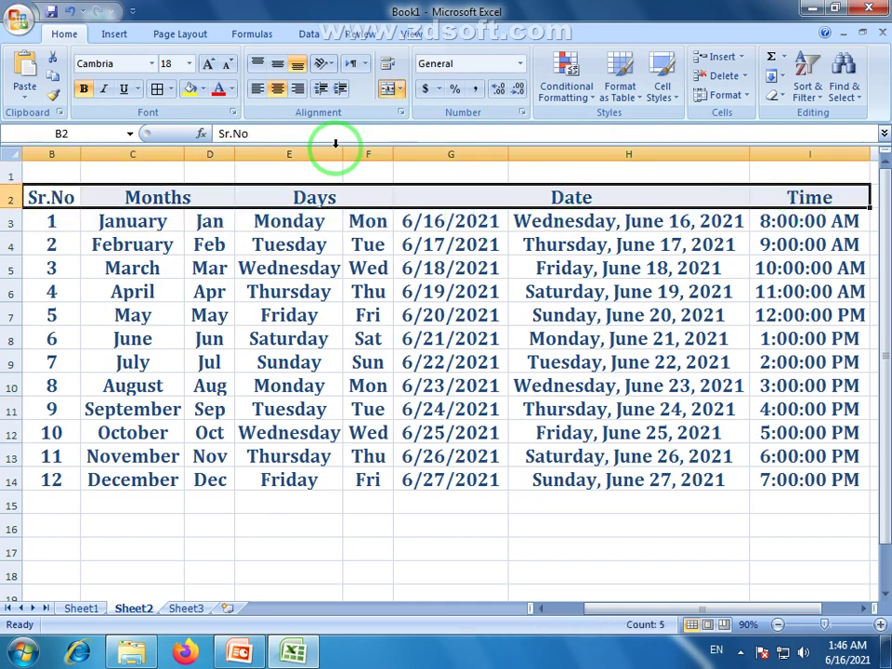
{"action": "left_click", "coordinate": [132, 245]}
{"action": "left_click_drag", "start_coordinate": [53, 223], "coordinate": [786, 483]}
{"action": "left_click", "coordinate": [232, 89]}
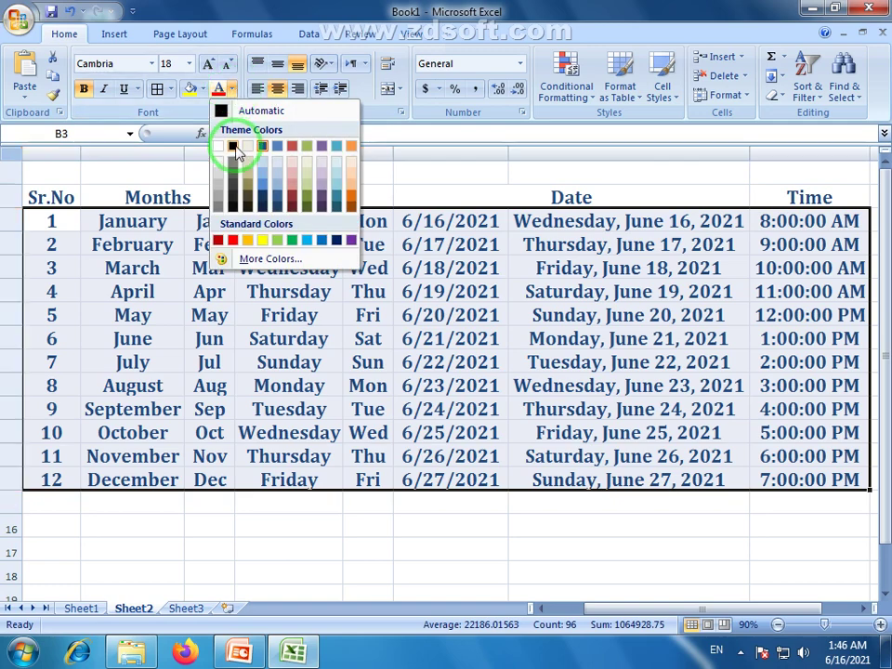
{"action": "left_click", "coordinate": [216, 145]}
{"action": "left_click", "coordinate": [243, 311]}
- Set the font color of the column headings in B2:I2 to the standard red
{"action": "left_click_drag", "start_coordinate": [34, 206], "coordinate": [763, 211]}
{"action": "left_click", "coordinate": [763, 216]}
{"action": "left_click_drag", "start_coordinate": [61, 189], "coordinate": [805, 197]}
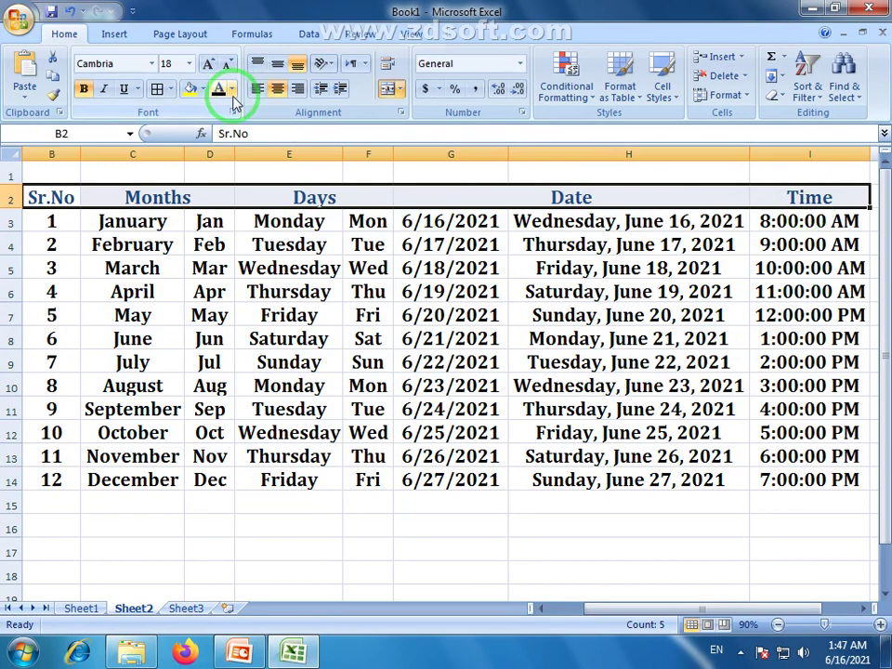
{"action": "left_click", "coordinate": [232, 90]}
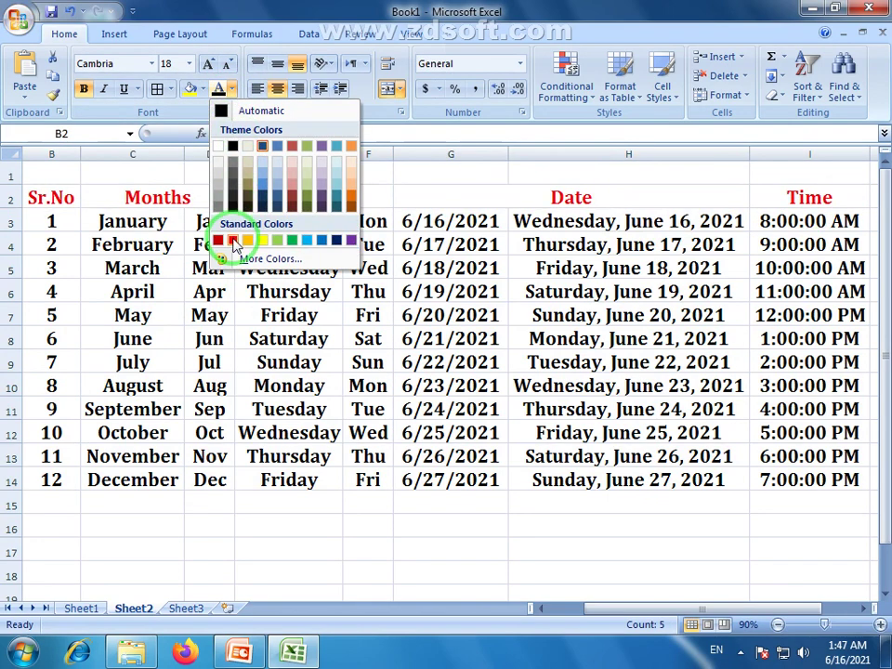
{"action": "left_click", "coordinate": [233, 240]}
{"action": "left_click", "coordinate": [409, 339]}
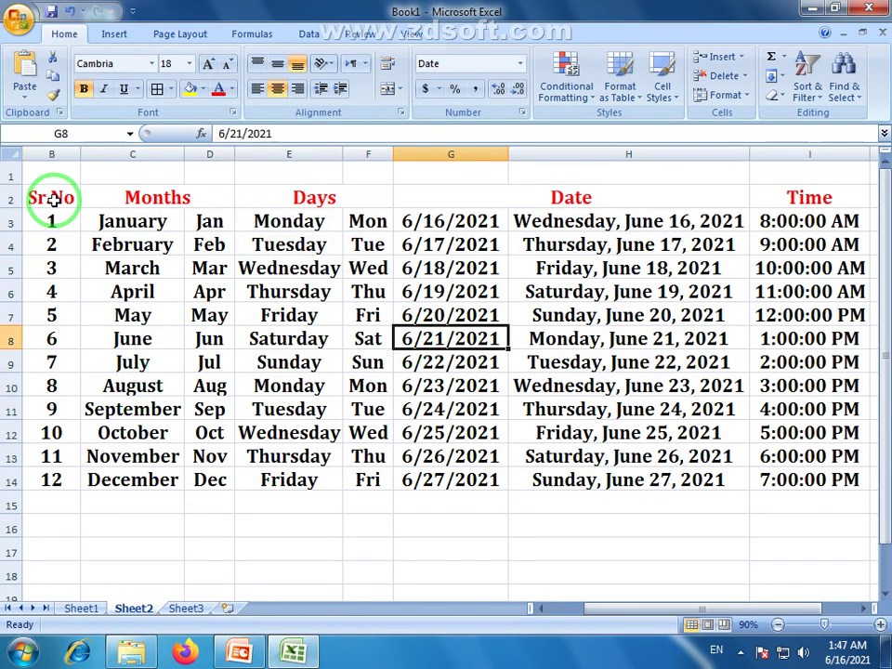
- Apply all borders to the whole table in B2:I14, including the heading row
{"action": "left_click_drag", "start_coordinate": [56, 197], "coordinate": [779, 472]}
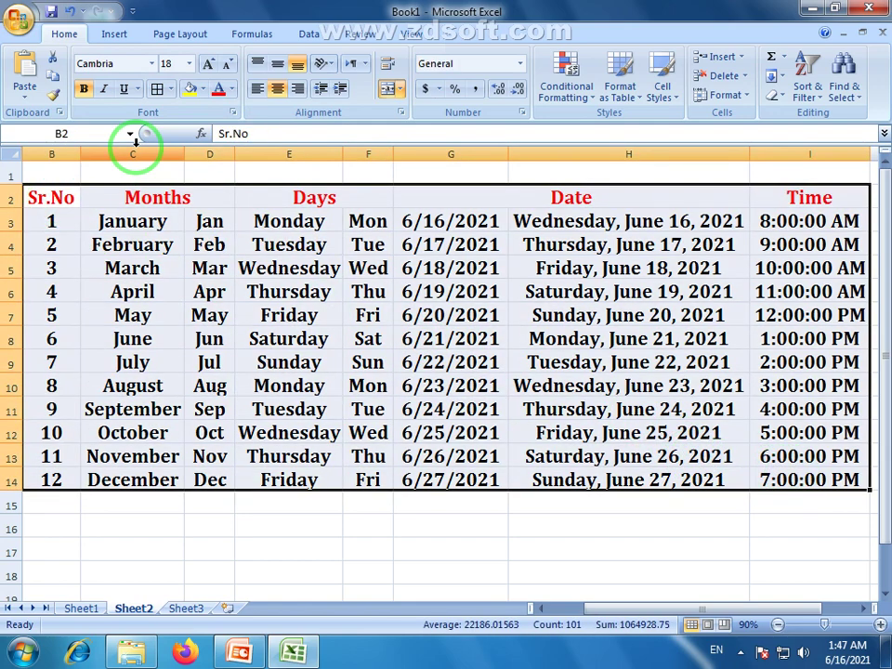
{"action": "left_click", "coordinate": [159, 88]}
{"action": "left_click", "coordinate": [306, 381]}
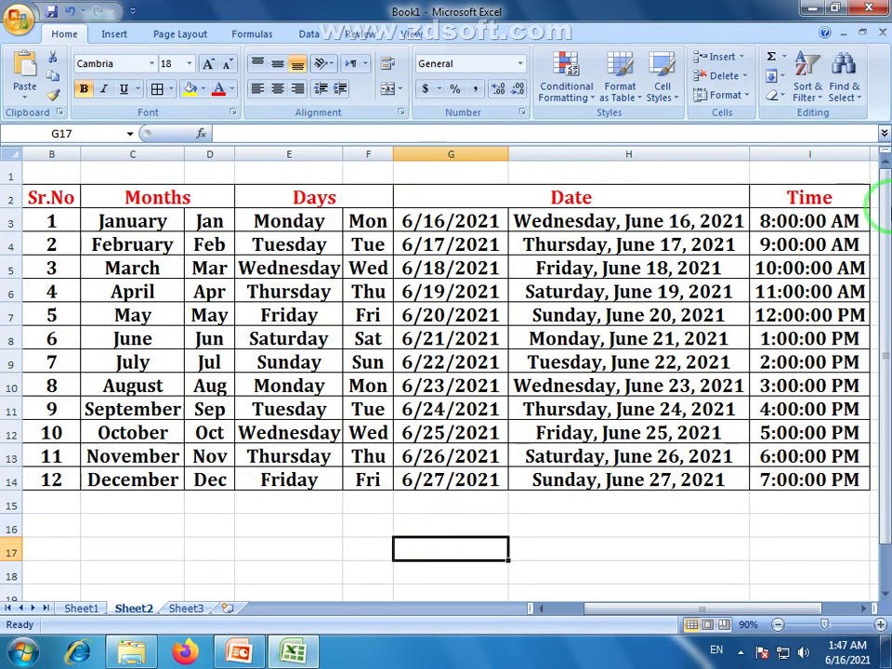
- Merge and center B1:I1 above the headings and enter the title Prime Computer College
{"action": "left_click_drag", "start_coordinate": [823, 176], "coordinate": [75, 177]}
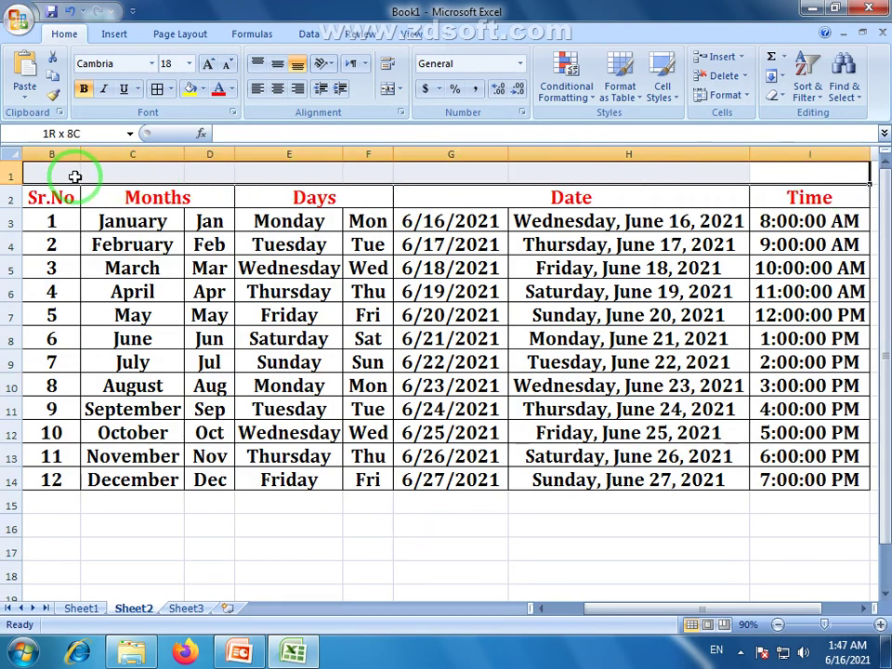
{"action": "left_click", "coordinate": [388, 89]}
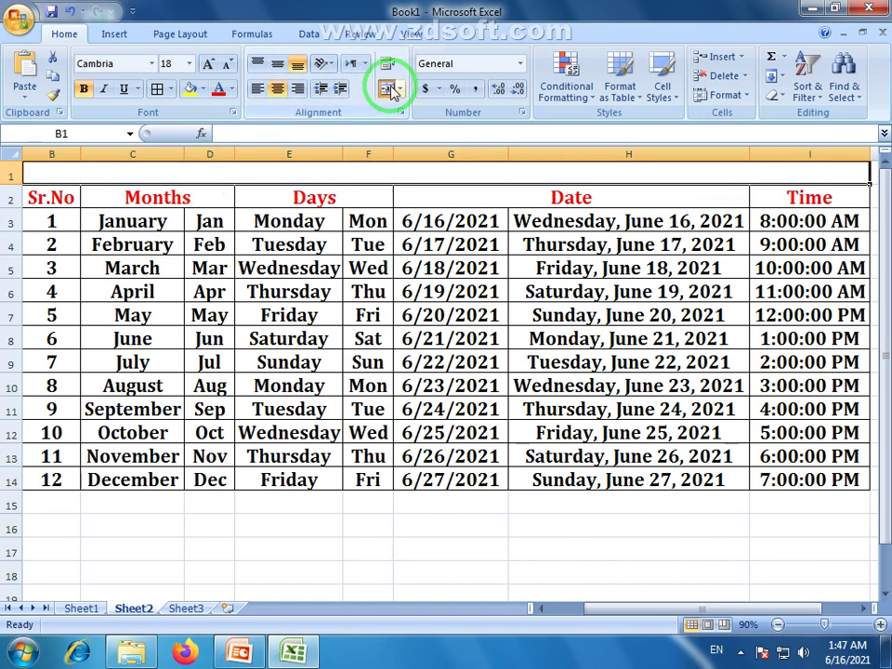
{"action": "type", "text": "P"}
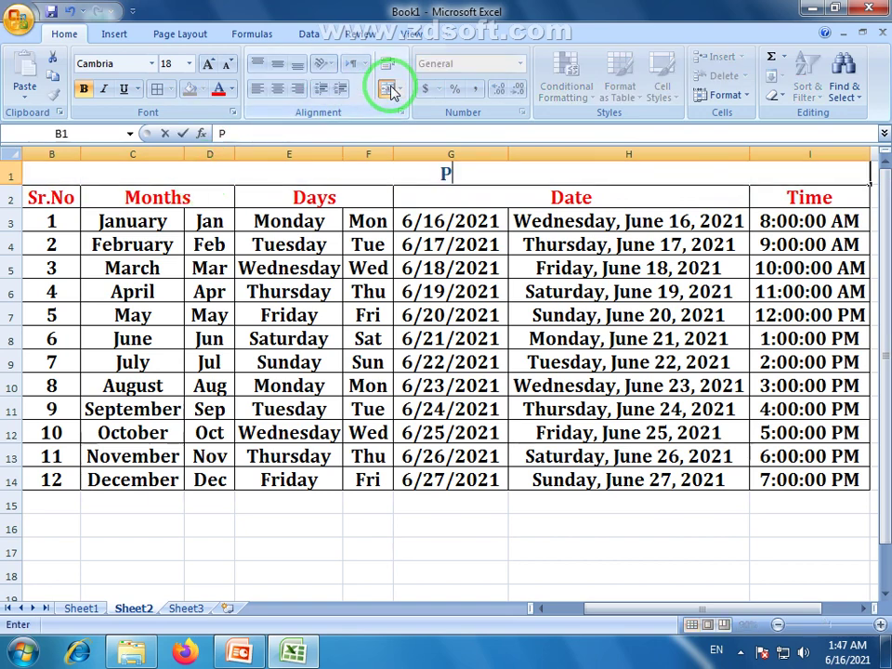
{"action": "type", "text": "rime Co"}
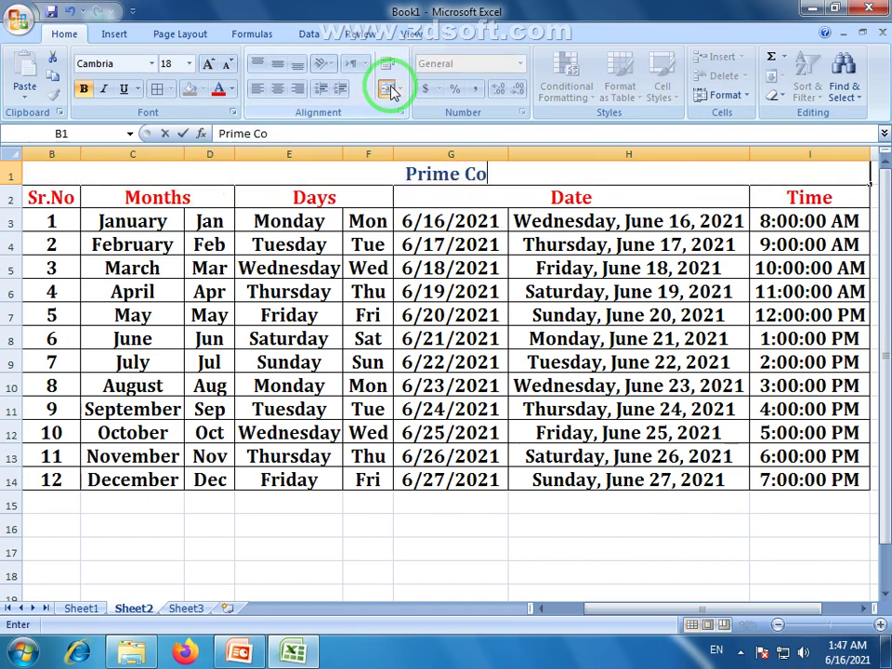
{"action": "type", "text": "mputer College"}
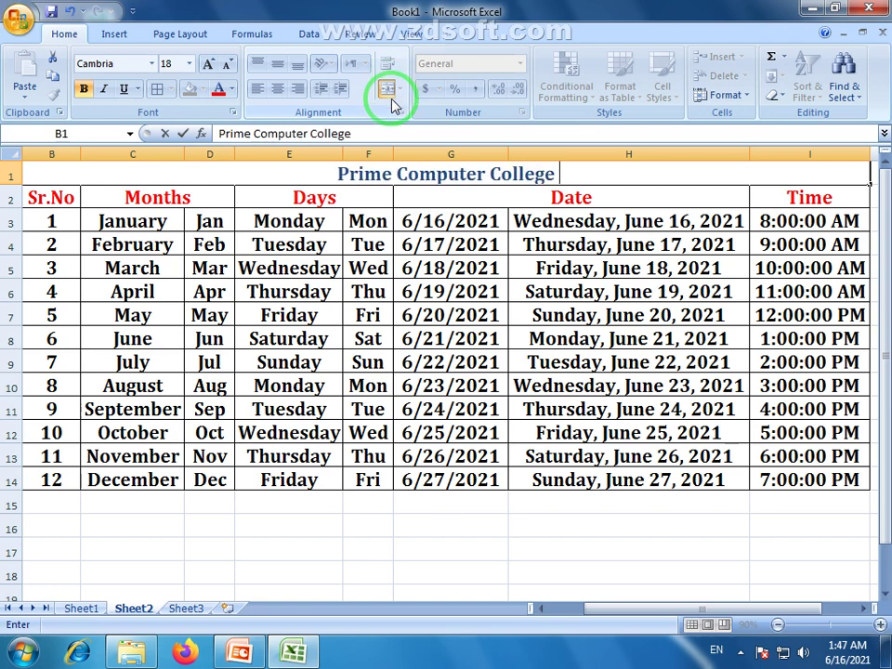
{"action": "left_click", "coordinate": [356, 546]}
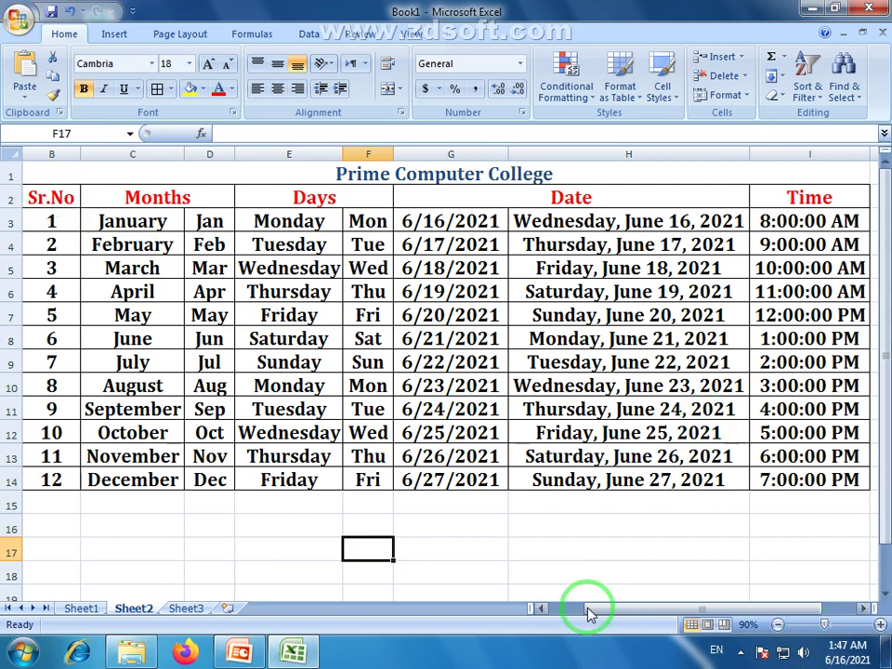
{"action": "left_click", "coordinate": [777, 624]}
{"action": "left_click", "coordinate": [476, 526]}
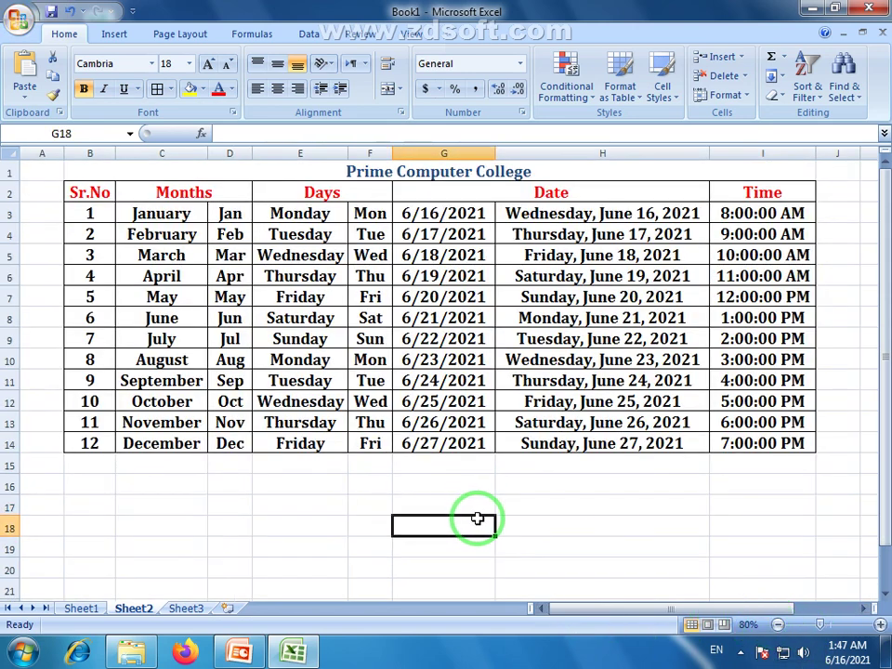
- Set the font color of the merged Accounting title on Sheet1 to red
{"action": "left_click", "coordinate": [82, 607]}
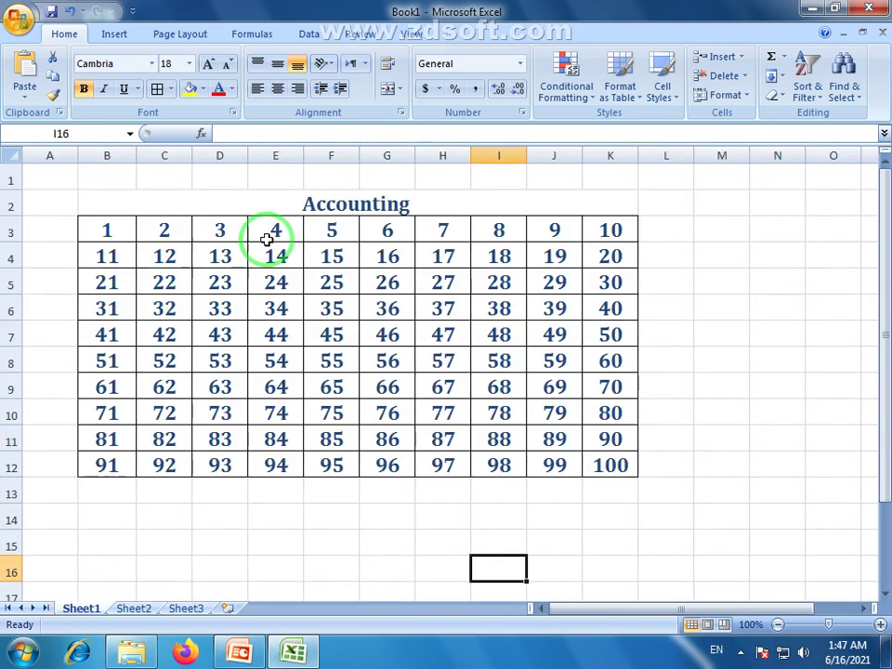
{"action": "left_click", "coordinate": [400, 215]}
{"action": "left_click", "coordinate": [218, 90]}
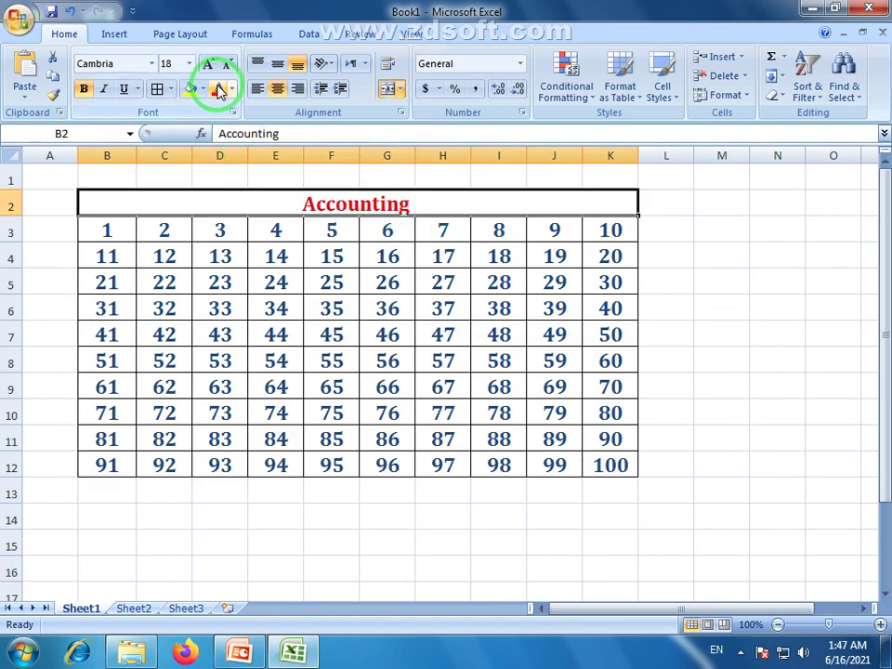
{"action": "left_click", "coordinate": [320, 550]}
- Review the finished tables on Sheet2 and Sheet1, including the full range B2:I14 on Sheet2
{"action": "left_click", "coordinate": [137, 608]}
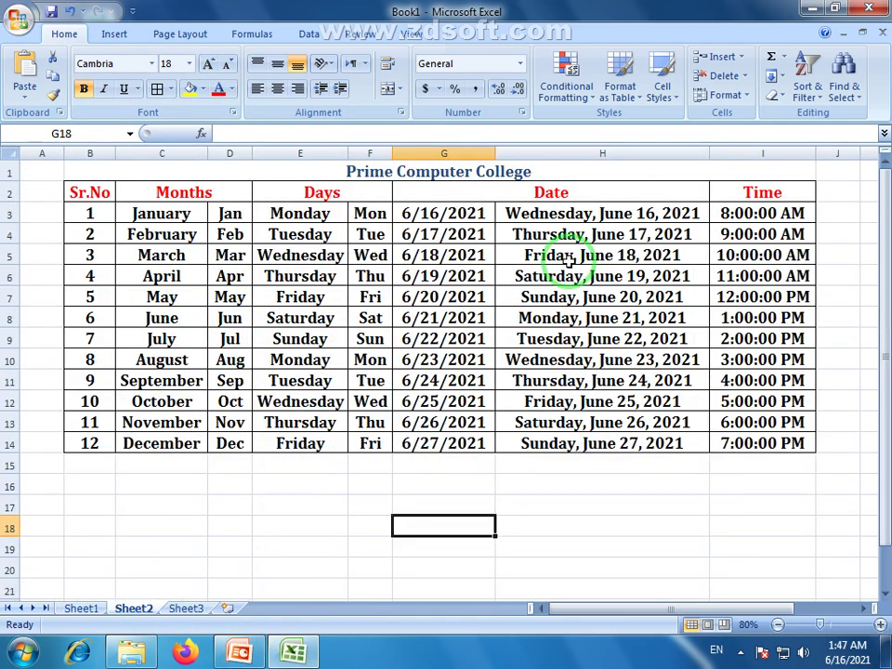
{"action": "left_click", "coordinate": [542, 513]}
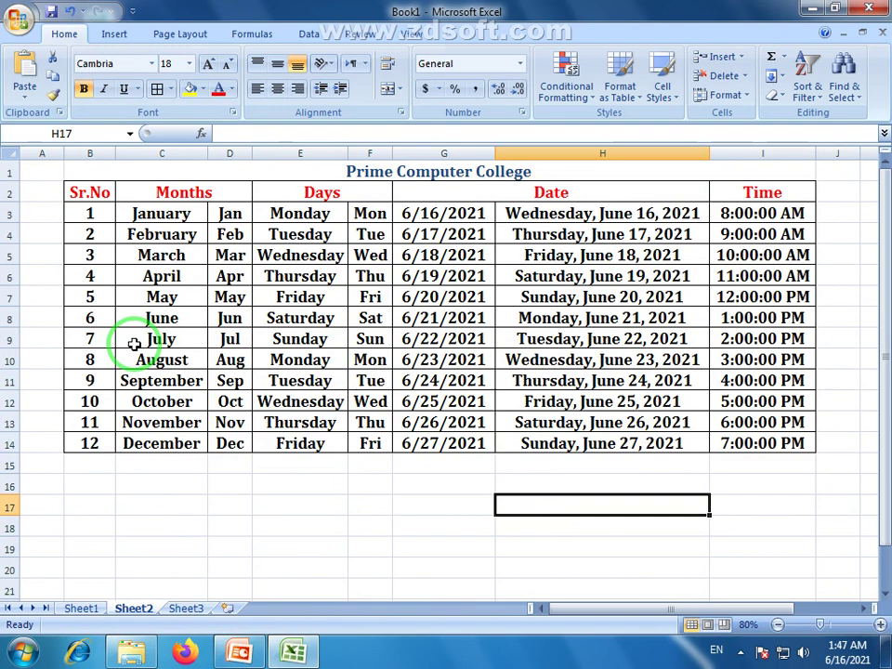
{"action": "left_click", "coordinate": [80, 607]}
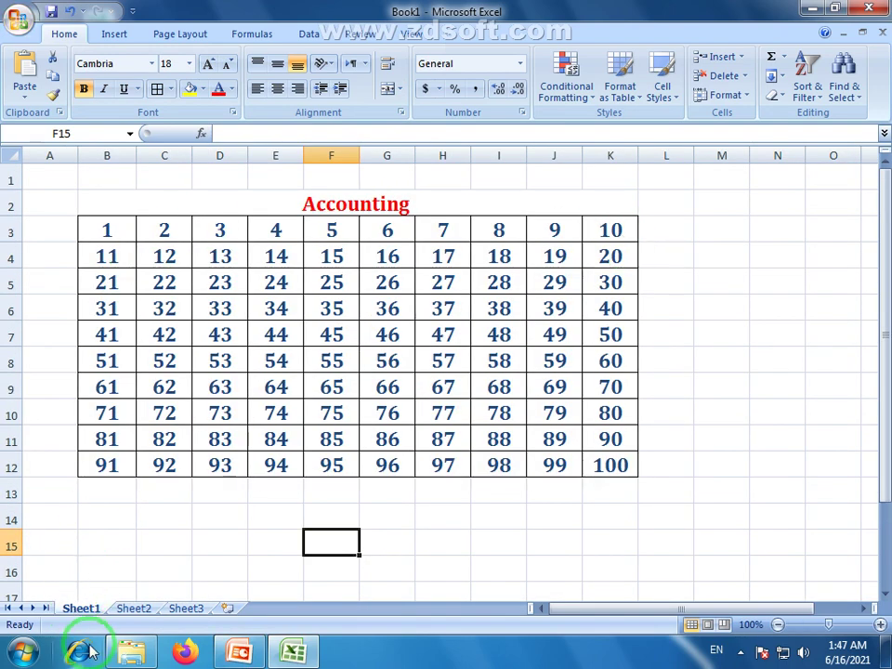
{"action": "left_click", "coordinate": [133, 609]}
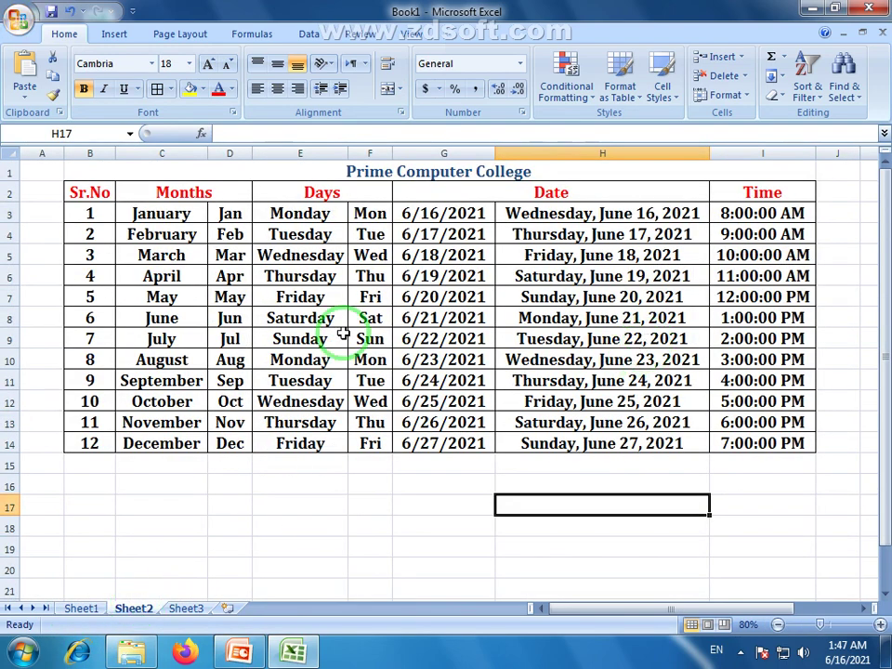
{"action": "left_click", "coordinate": [404, 546]}
{"action": "left_click", "coordinate": [335, 542]}
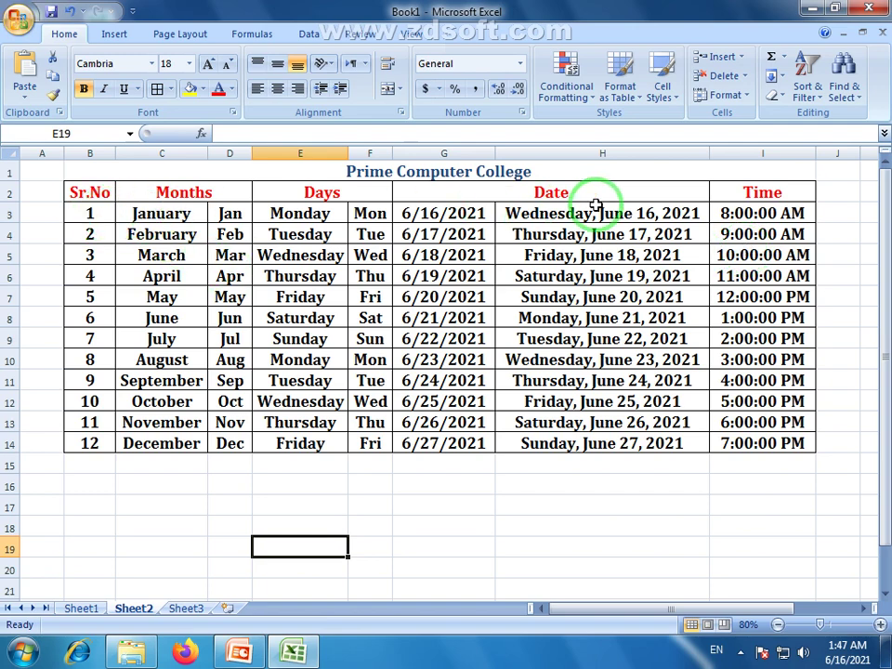
{"action": "left_click", "coordinate": [358, 502]}
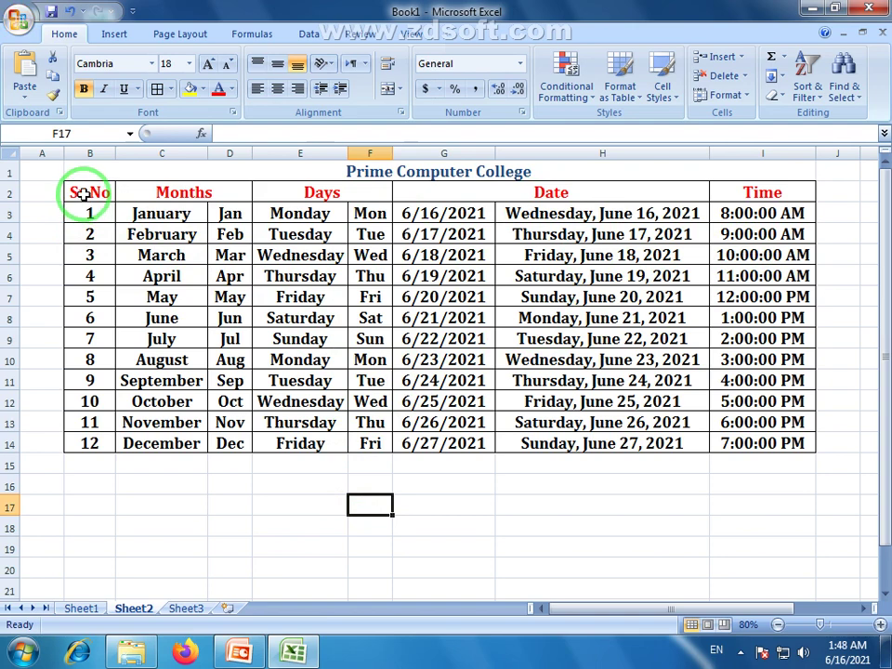
{"action": "left_click_drag", "start_coordinate": [80, 193], "coordinate": [753, 442]}
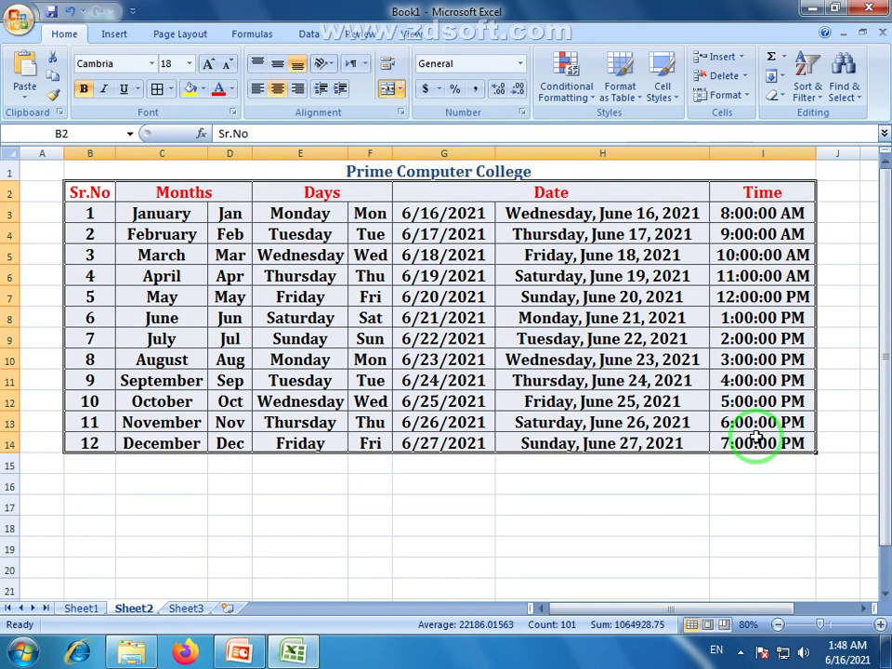
{"action": "left_click", "coordinate": [687, 567]}
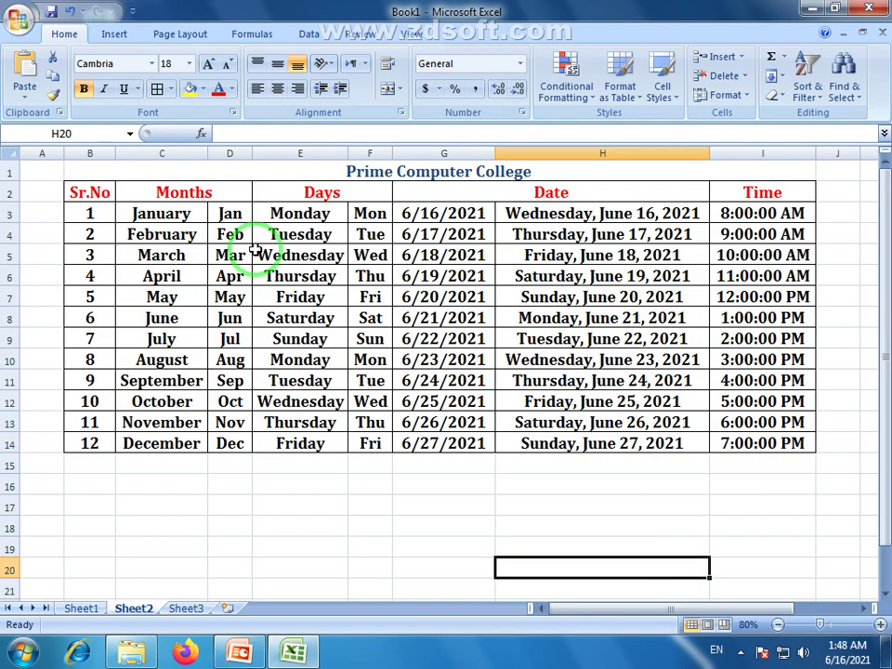
- Examine the full month names in C3:C14 on Sheet2, starting from the January cell
{"action": "left_click_drag", "start_coordinate": [167, 214], "coordinate": [173, 445]}
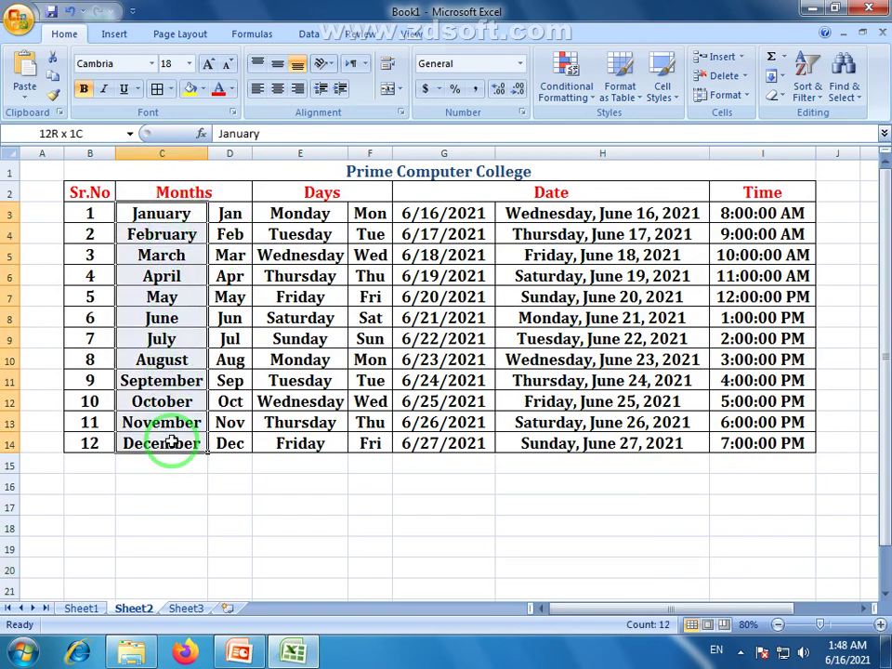
{"action": "left_click", "coordinate": [173, 480]}
{"action": "left_click_drag", "start_coordinate": [149, 213], "coordinate": [160, 441]}
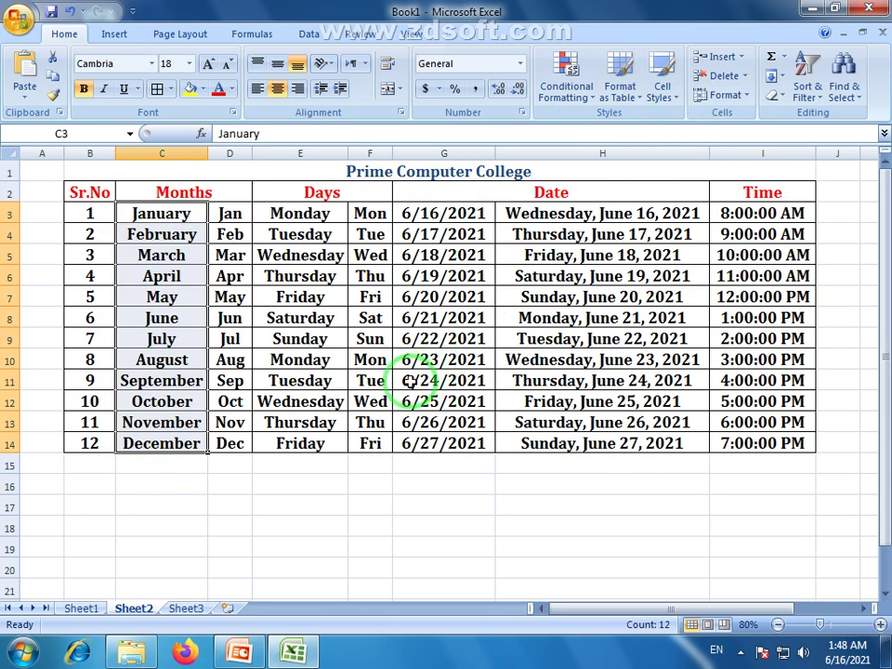
{"action": "left_click", "coordinate": [164, 236]}
{"action": "left_click", "coordinate": [173, 214]}
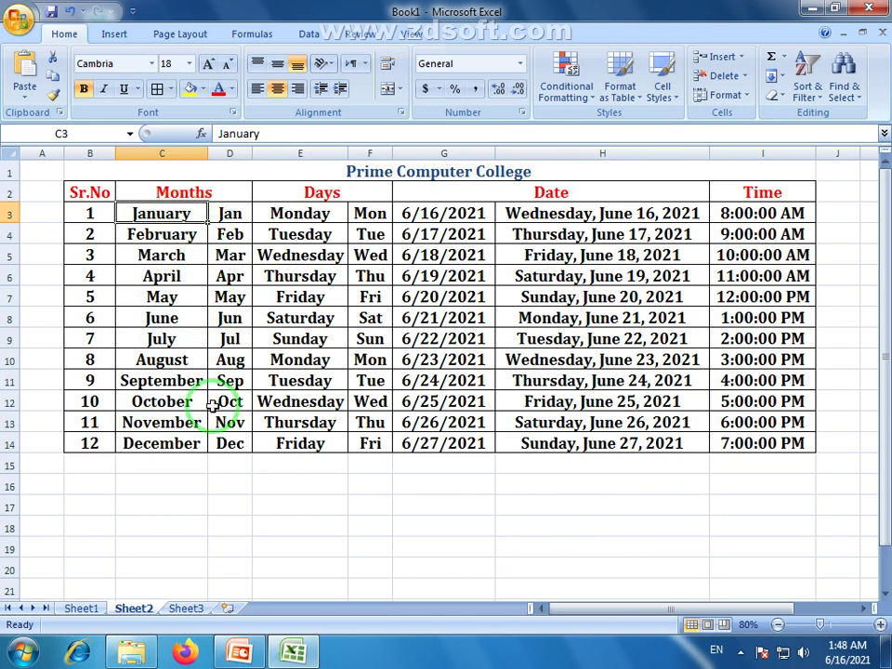
{"action": "left_click", "coordinate": [196, 488]}
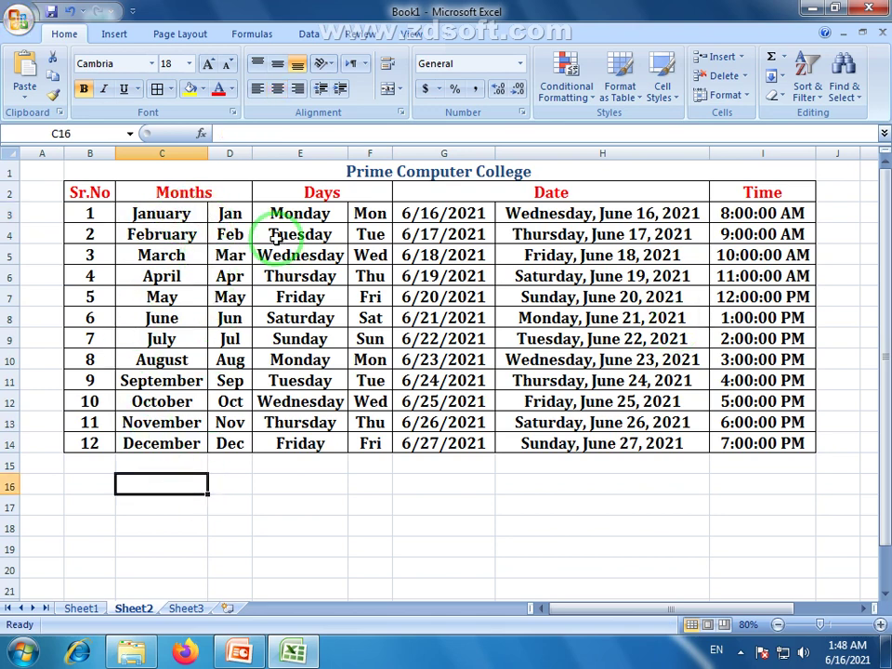
{"action": "left_click_drag", "start_coordinate": [889, 184], "coordinate": [889, 182]}
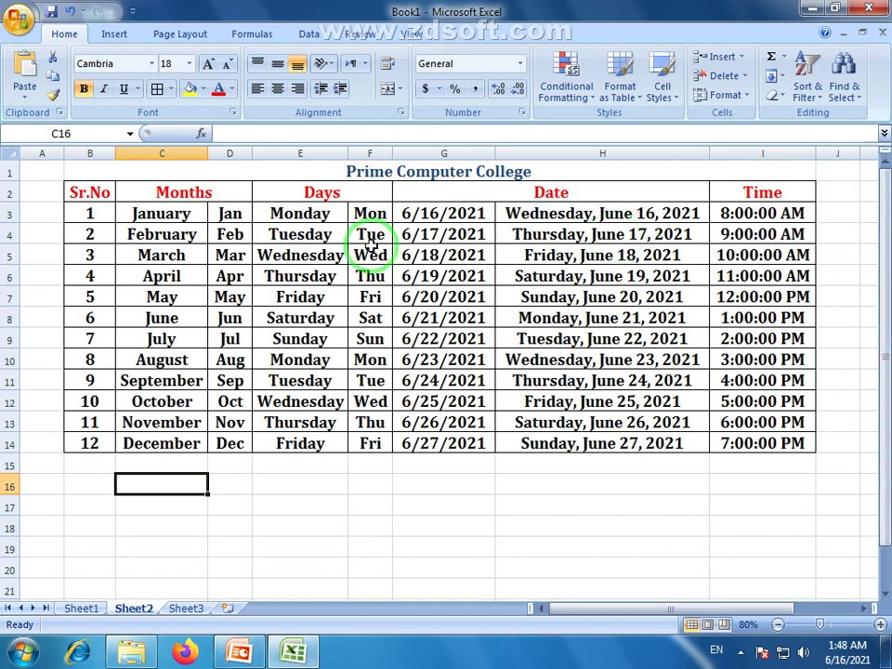